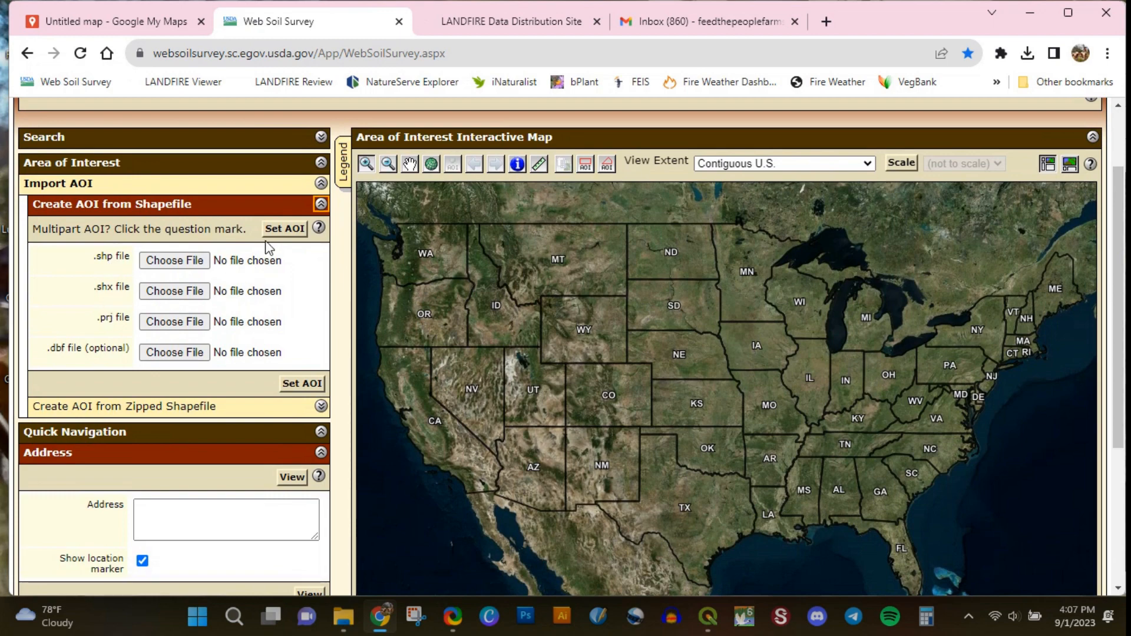
Review which shapefile components (.shp, .shx, .prj, optional .dbf) are required for creating an AOI in Web Soil Survey.
drag(88, 255, 280, 357)
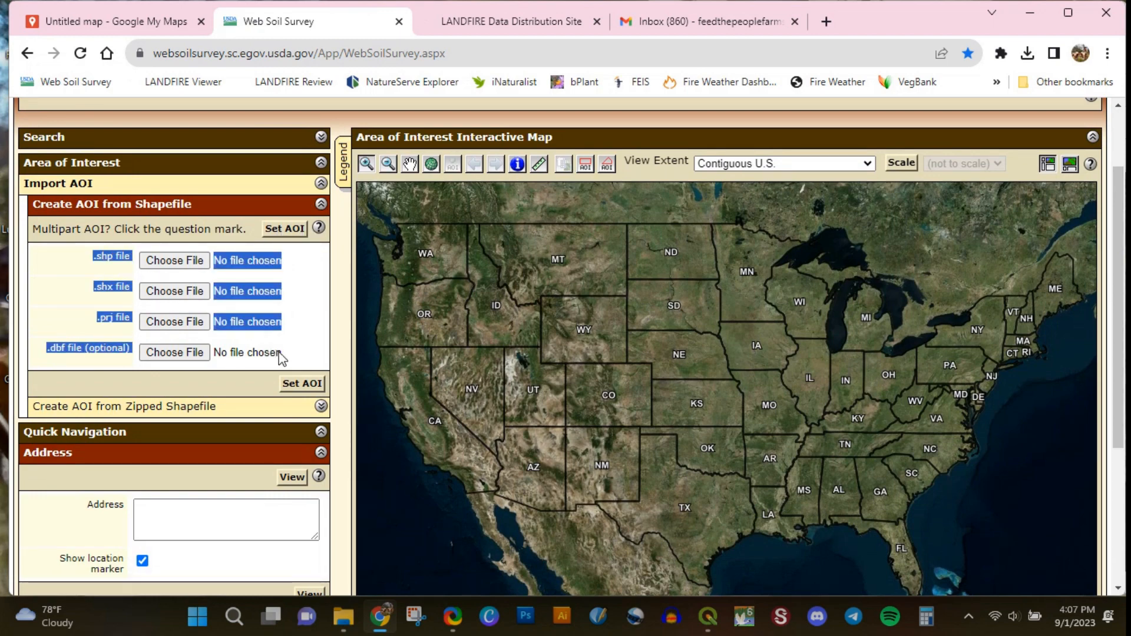
click(277, 316)
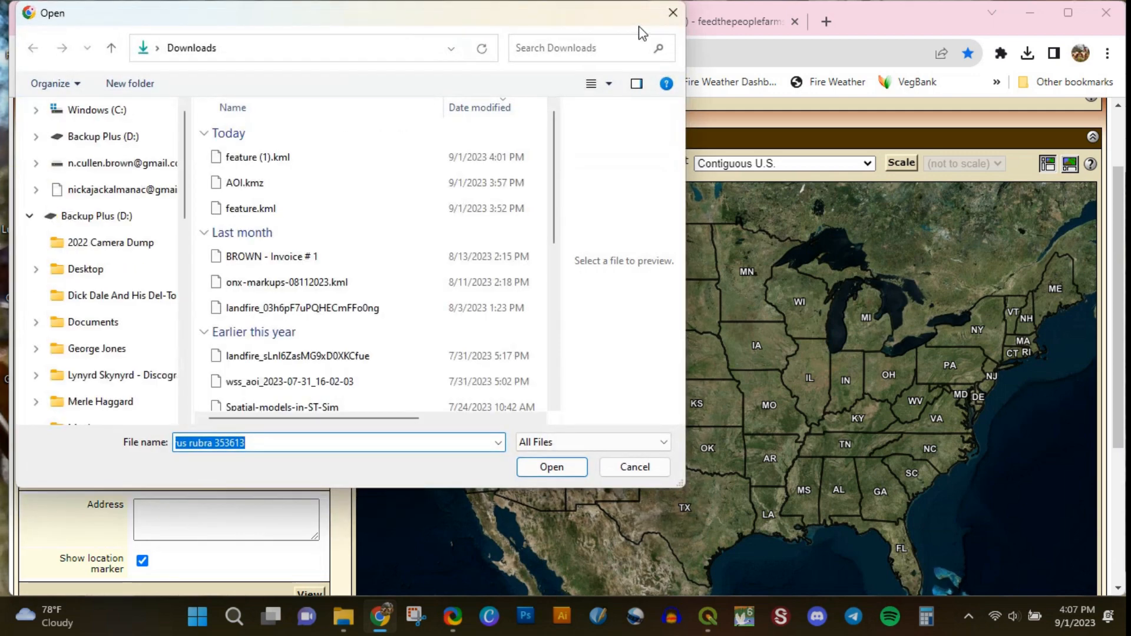
click(673, 13)
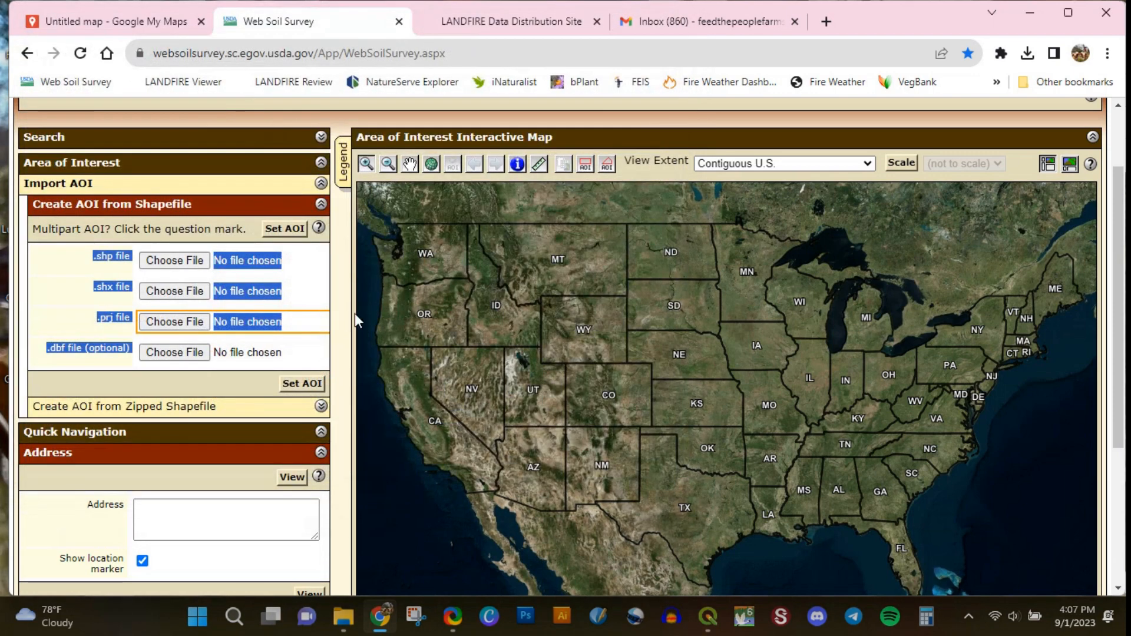
click(63, 294)
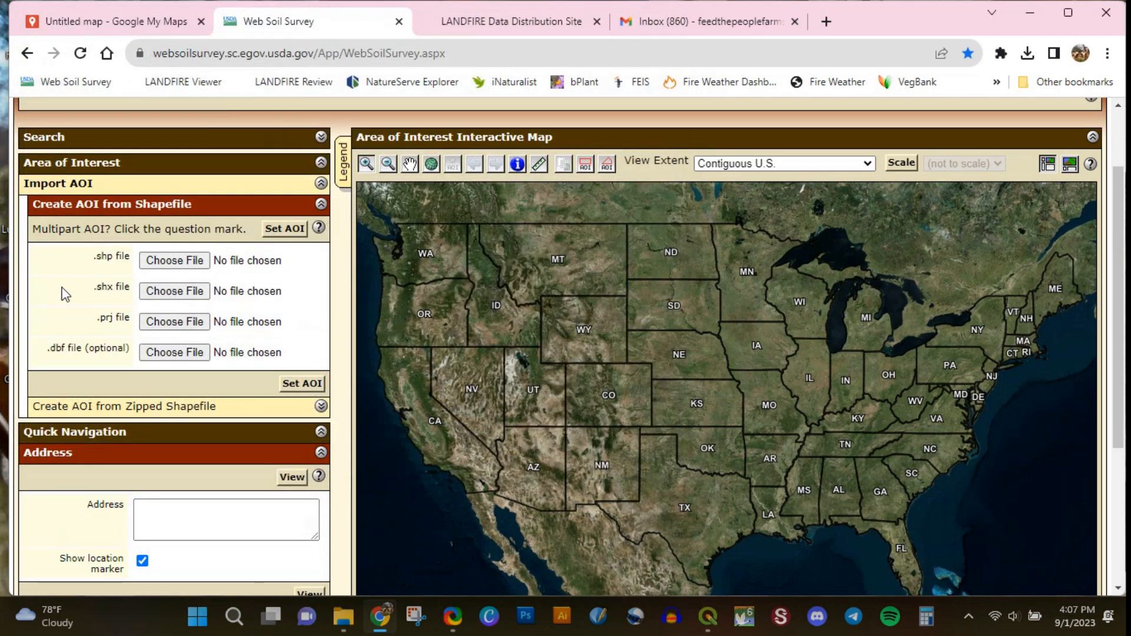
Switch to the LANDFIRE Data Distribution Site and set the Data Download Tool's method to GeoJSON.
click(486, 24)
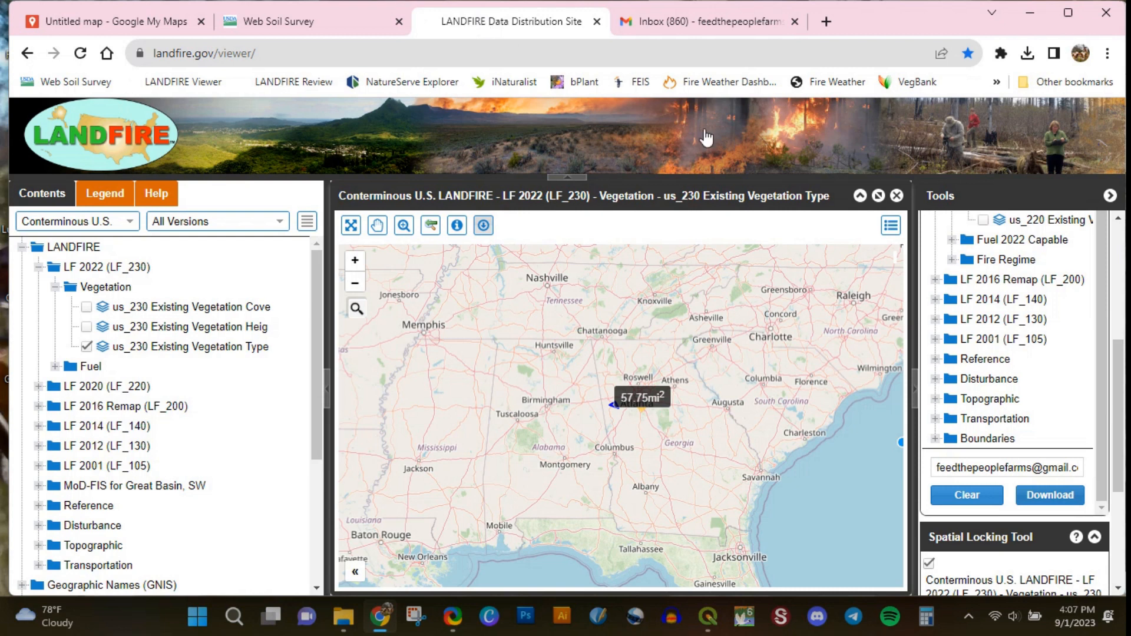
scroll(1105, 364, up, 1)
scroll(1105, 364, up, 5)
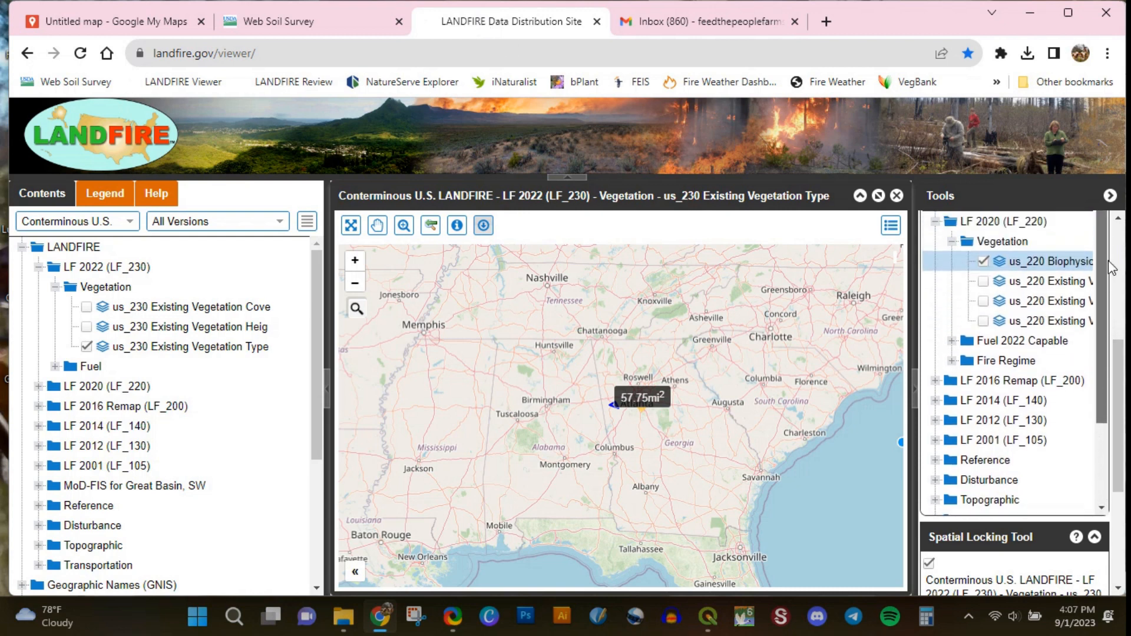
scroll(1118, 333, up, 3)
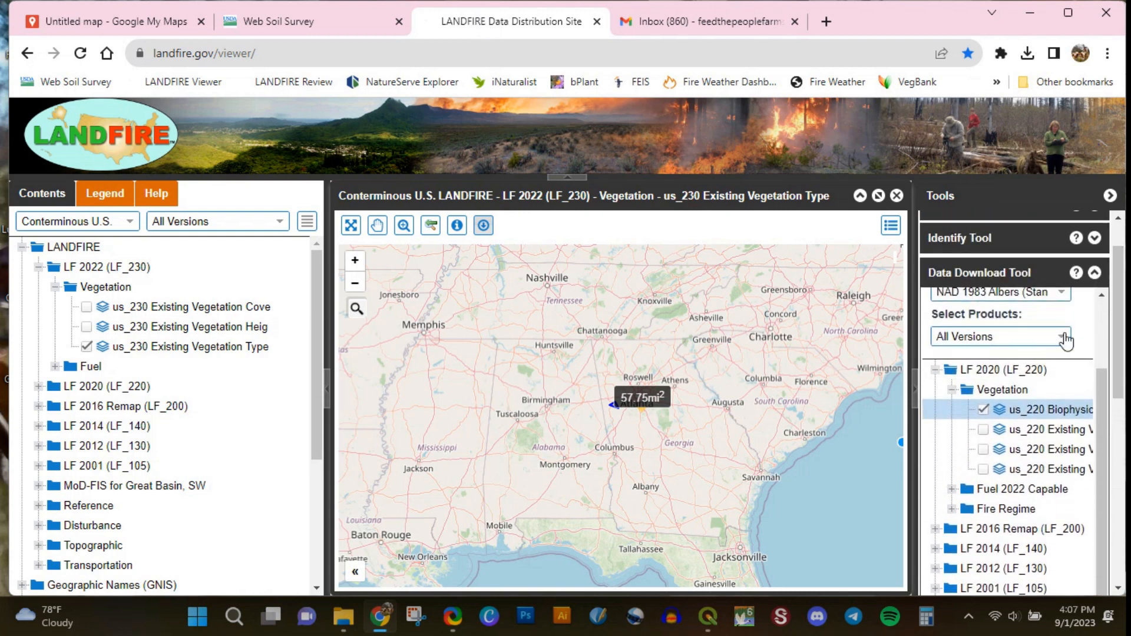
scroll(1100, 397, up, 2)
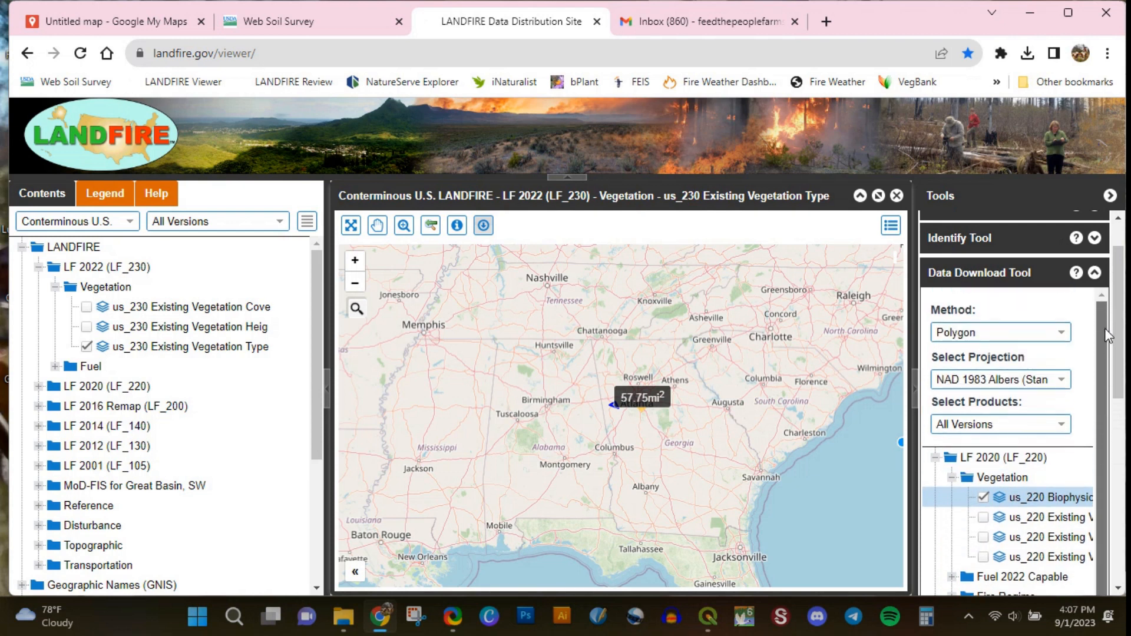
click(1016, 333)
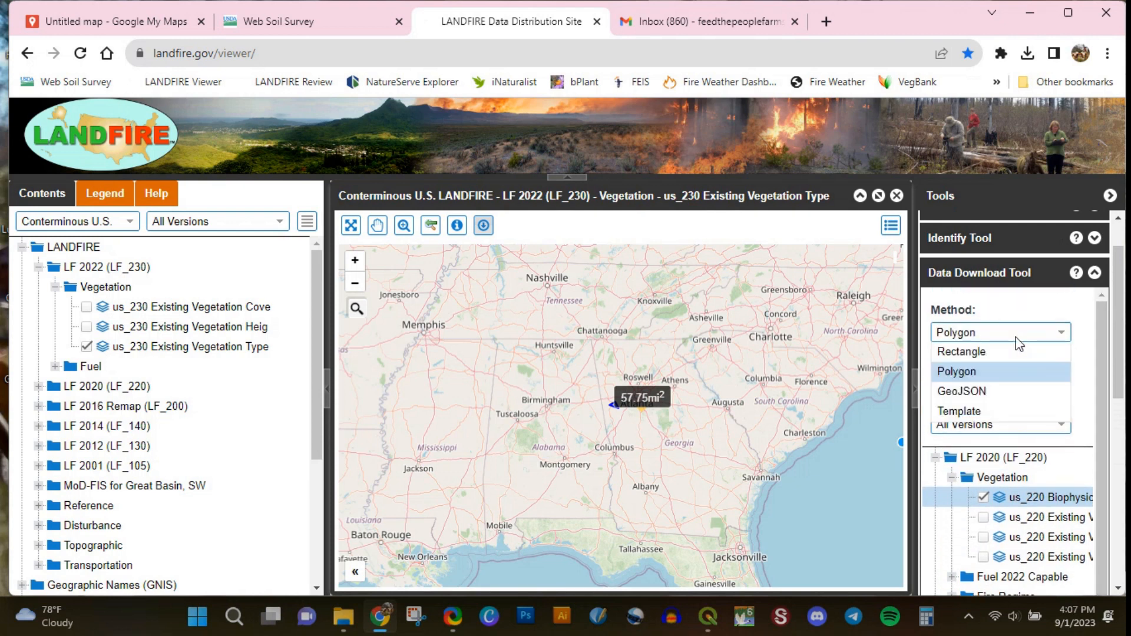
click(1005, 392)
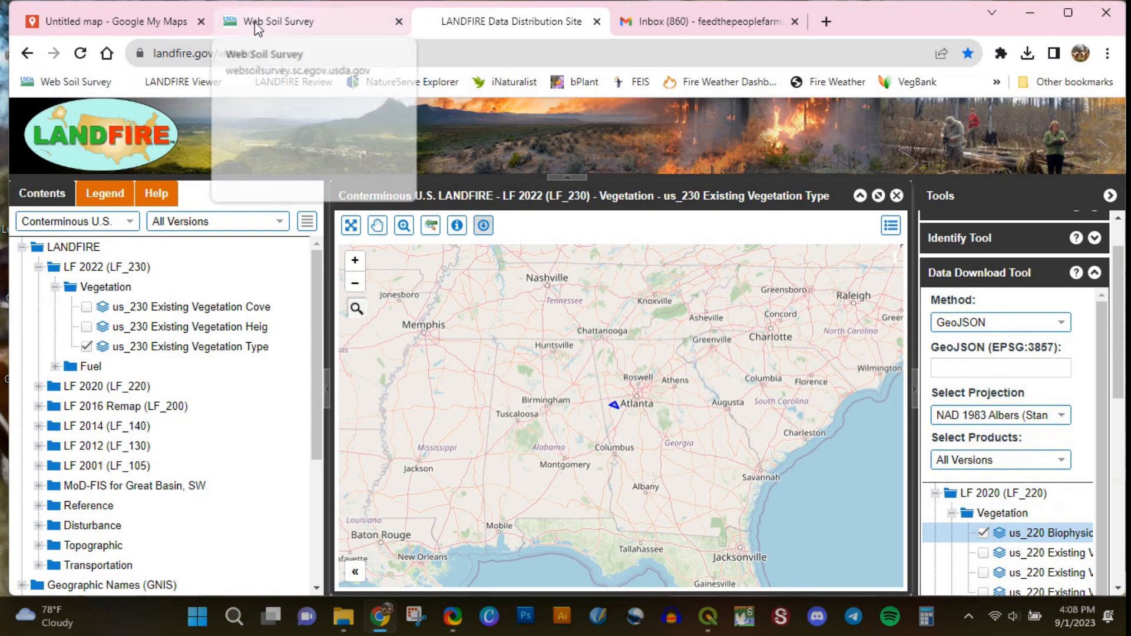
Look at the untitled map in Google My Maps, and open the bookmarked qPublic.net site in a new browser tab.
click(150, 31)
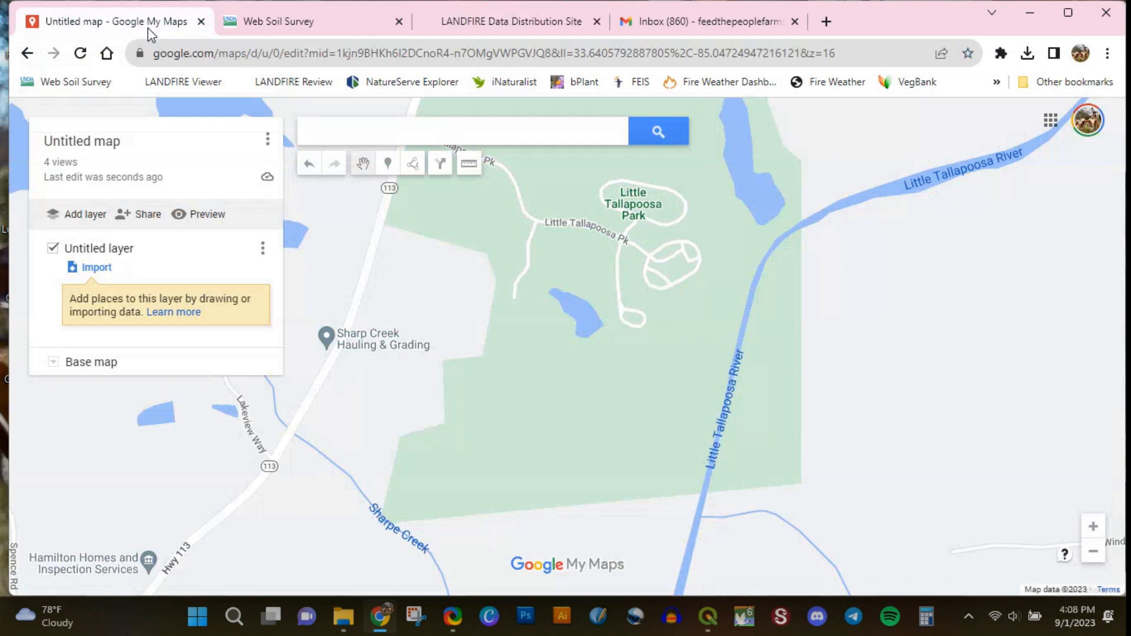
click(182, 50)
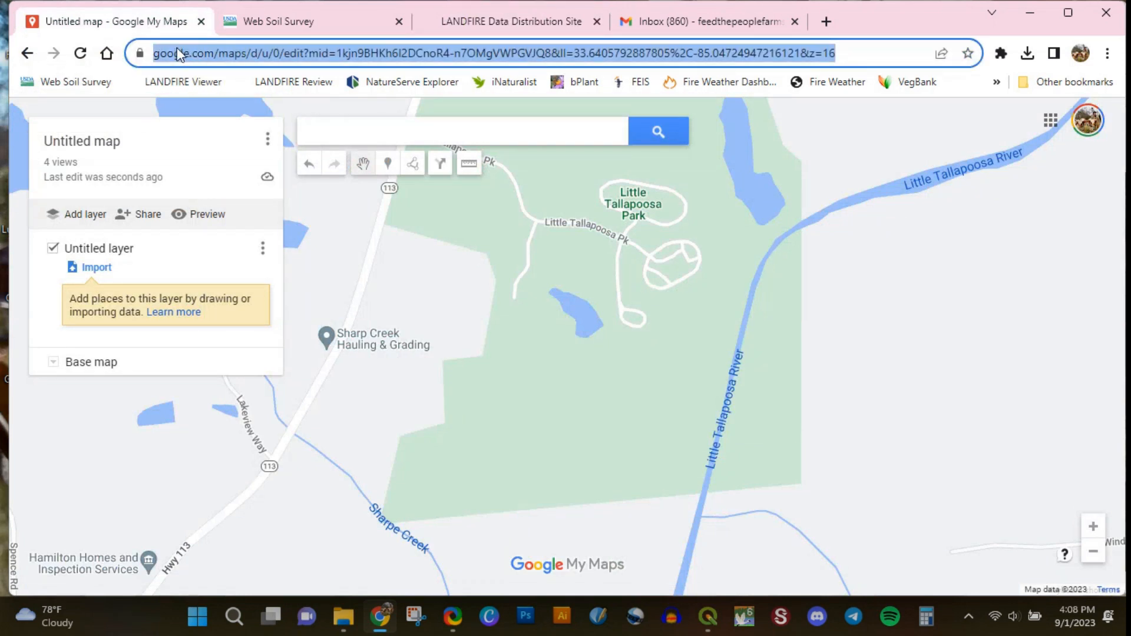
click(827, 19)
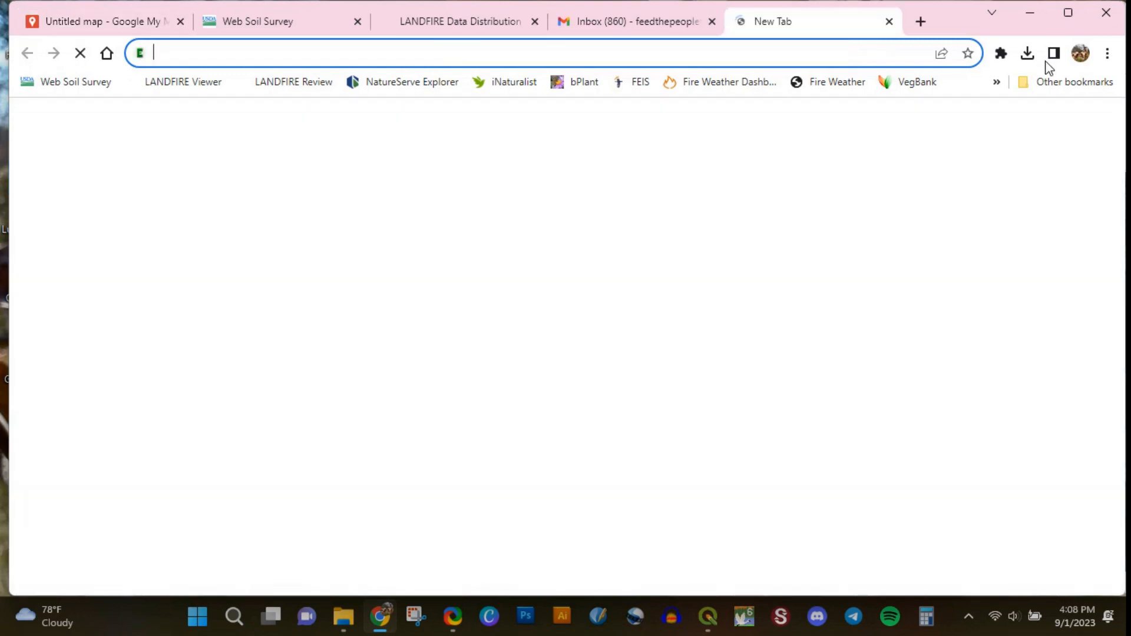
click(1061, 82)
click(875, 168)
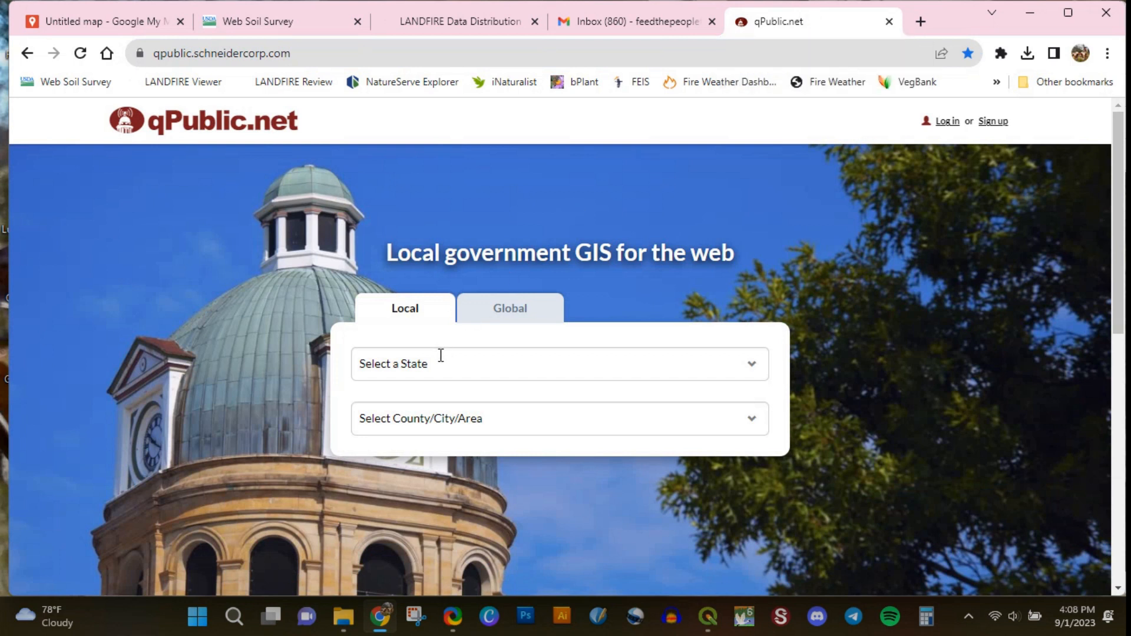
drag(154, 54, 293, 55)
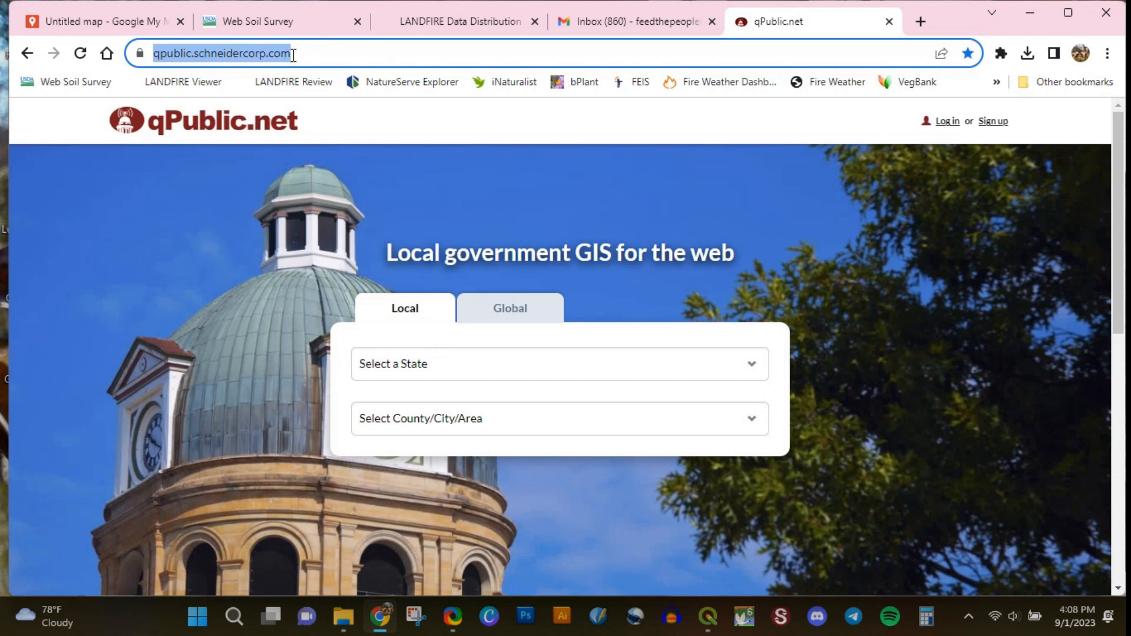
Choose Georgia and Carroll County, GA as the area and open its interactive property map.
click(414, 377)
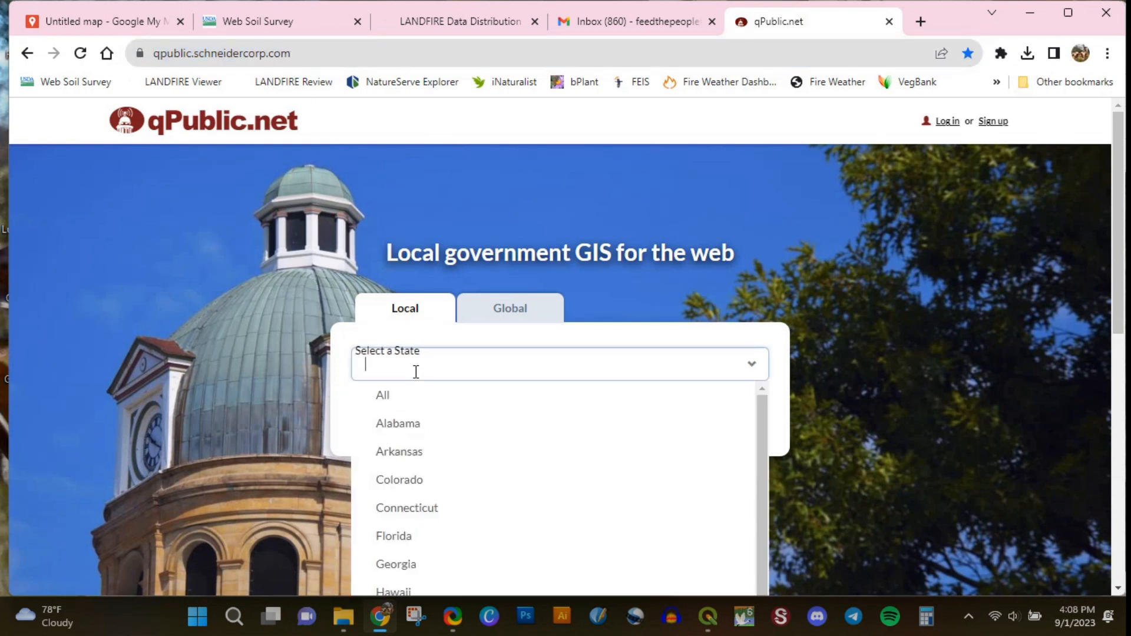
click(410, 563)
click(441, 428)
text(c)
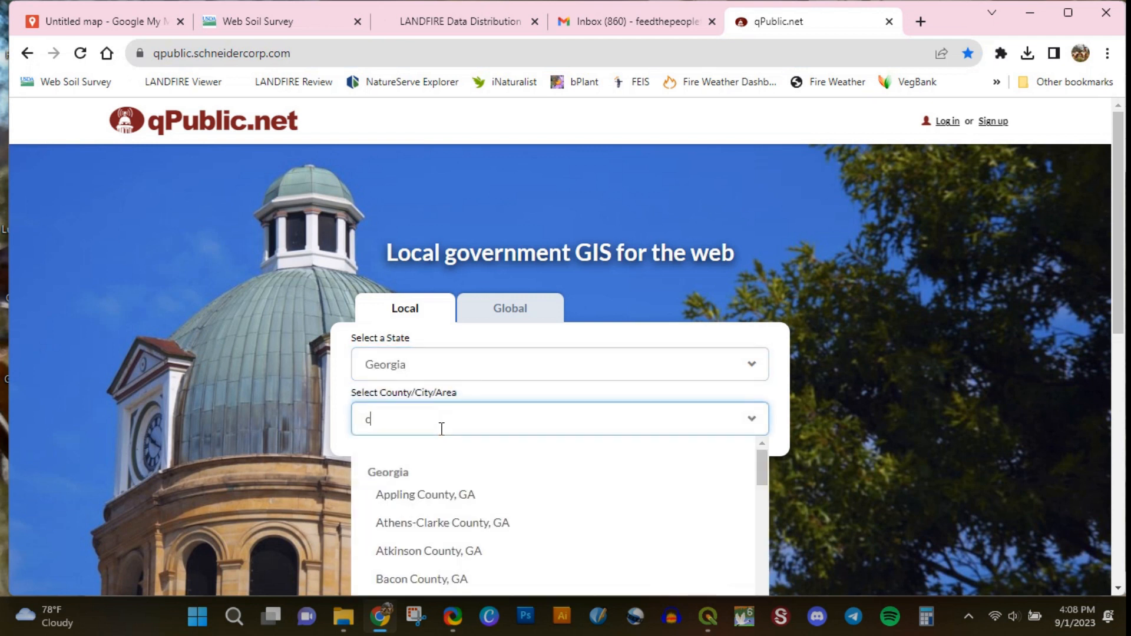
text(arroll)
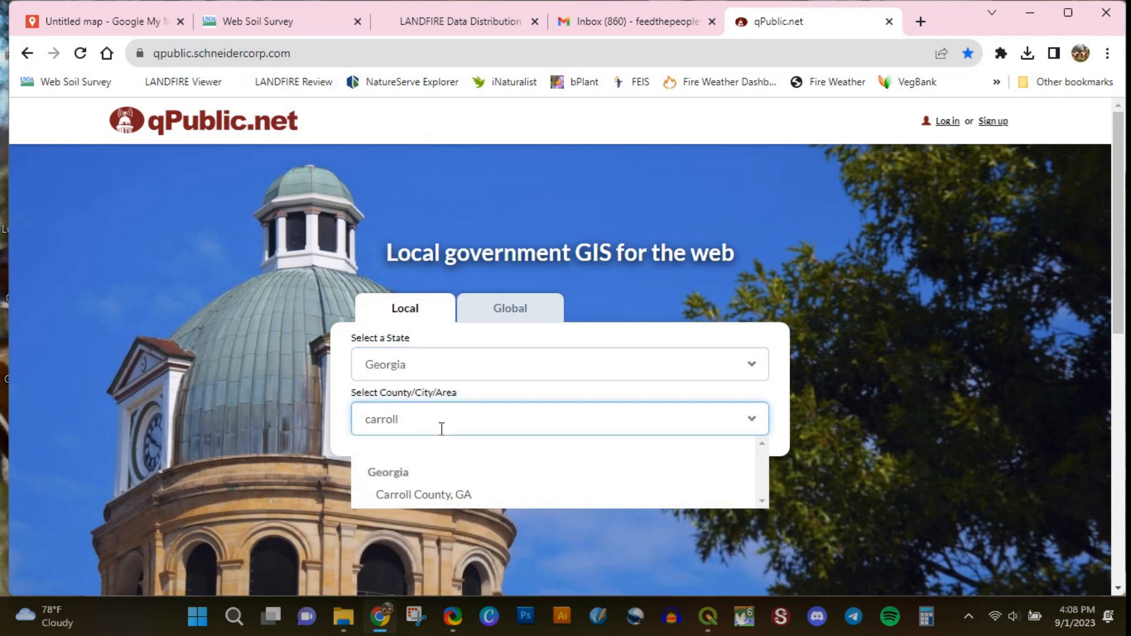
click(451, 495)
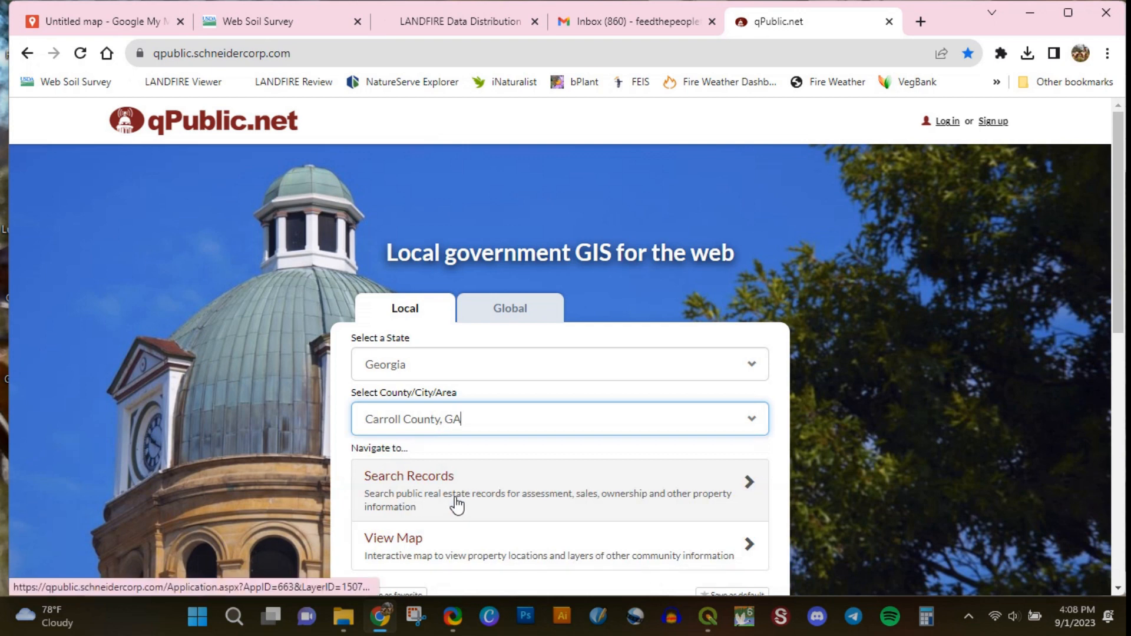
click(443, 547)
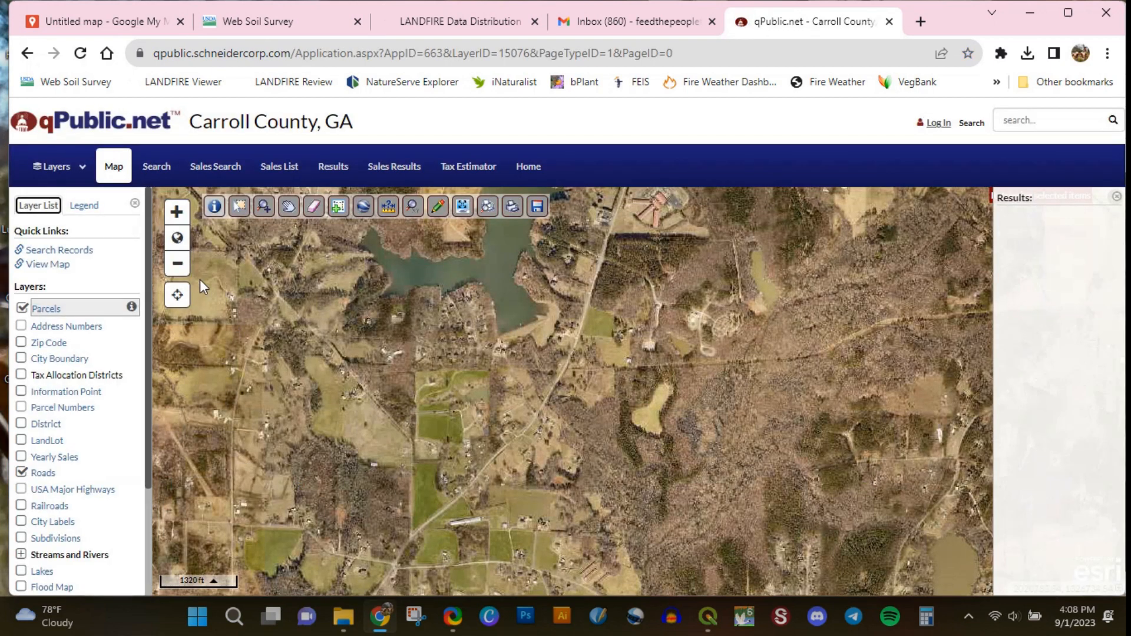
Examine the extent of Carroll County on the map and return to the highlighted county-owned parcel east of N Hwy 113.
click(178, 263)
click(177, 263)
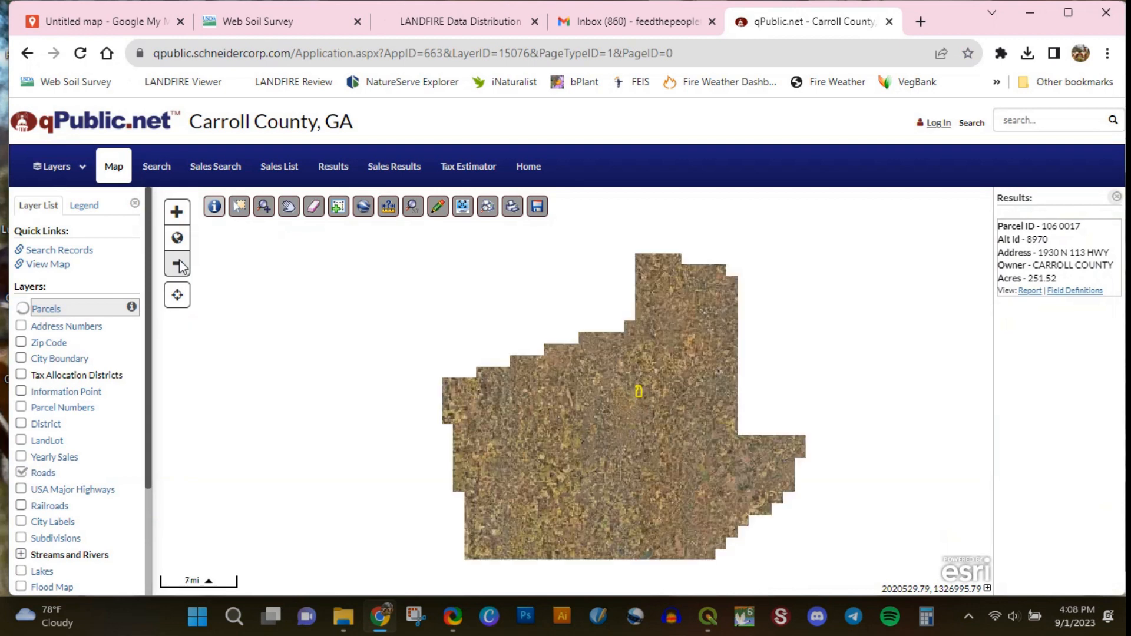
drag(773, 371, 676, 322)
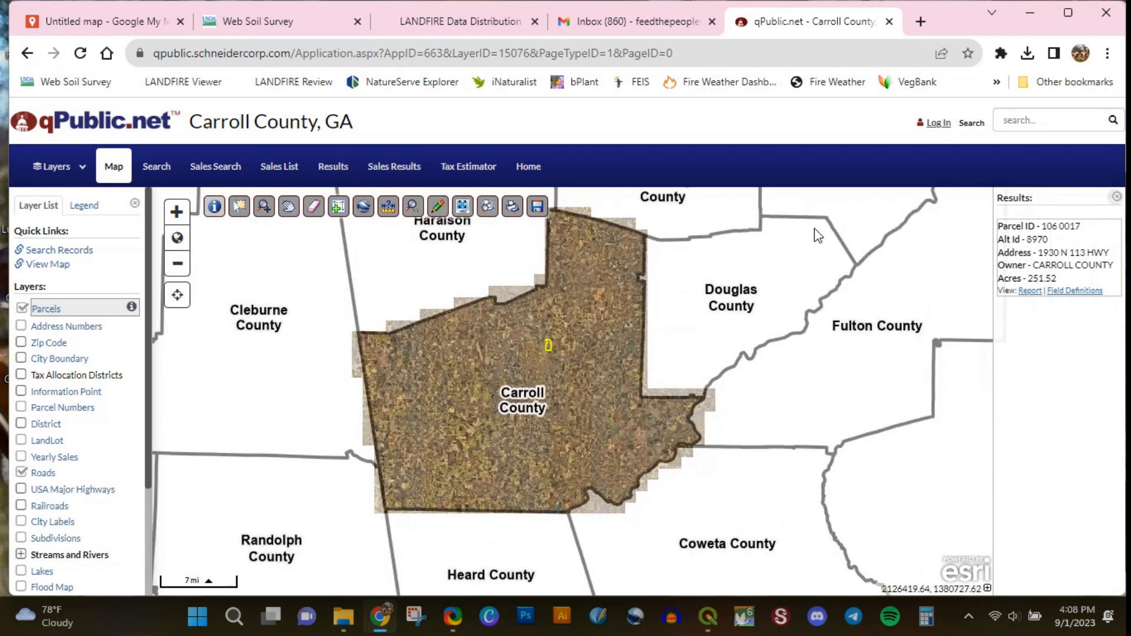
click(182, 215)
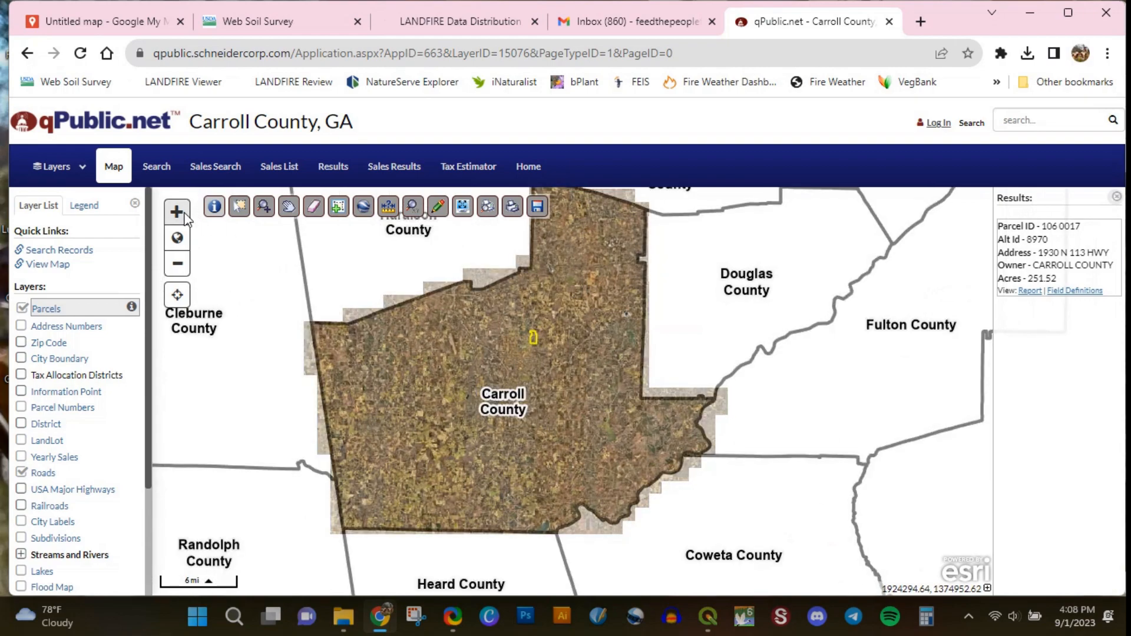
click(176, 212)
click(177, 212)
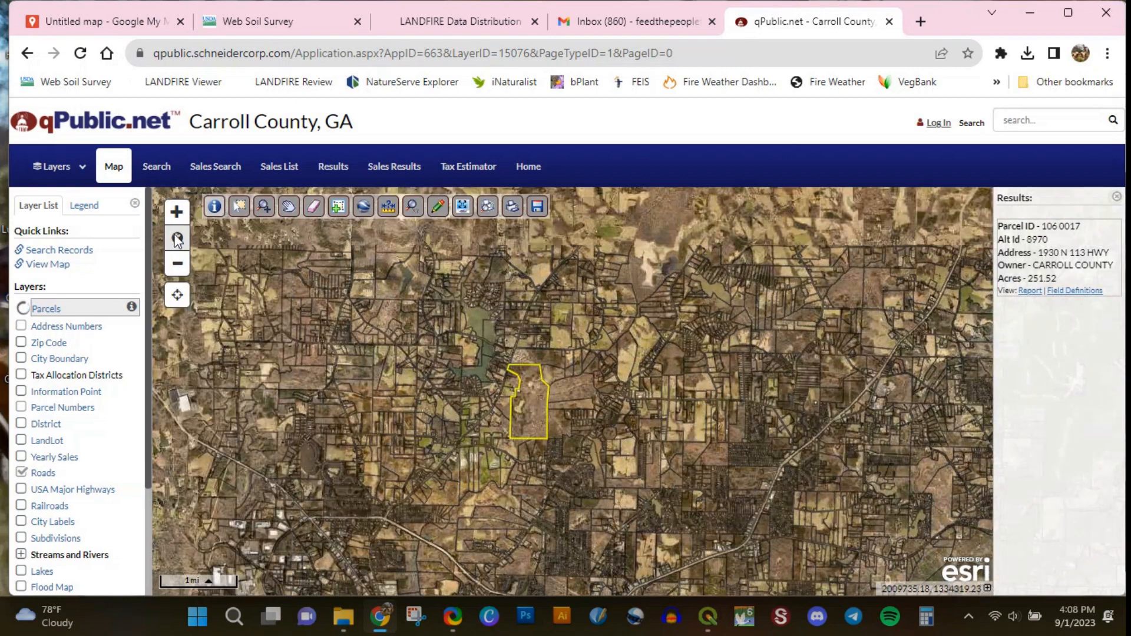
click(177, 212)
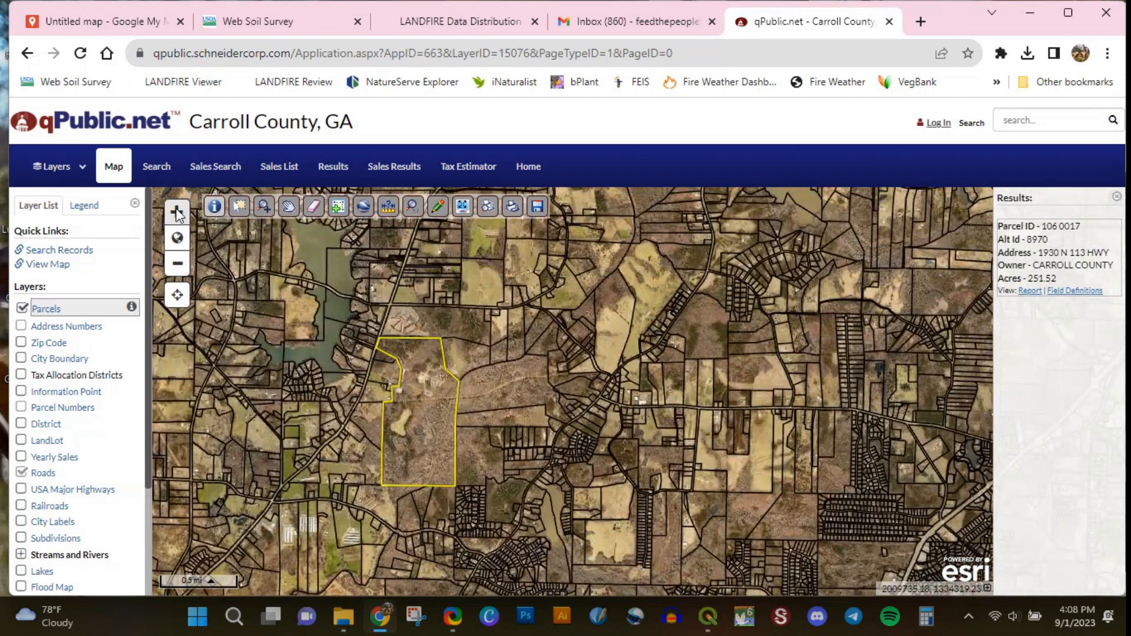
drag(441, 404, 606, 392)
click(177, 214)
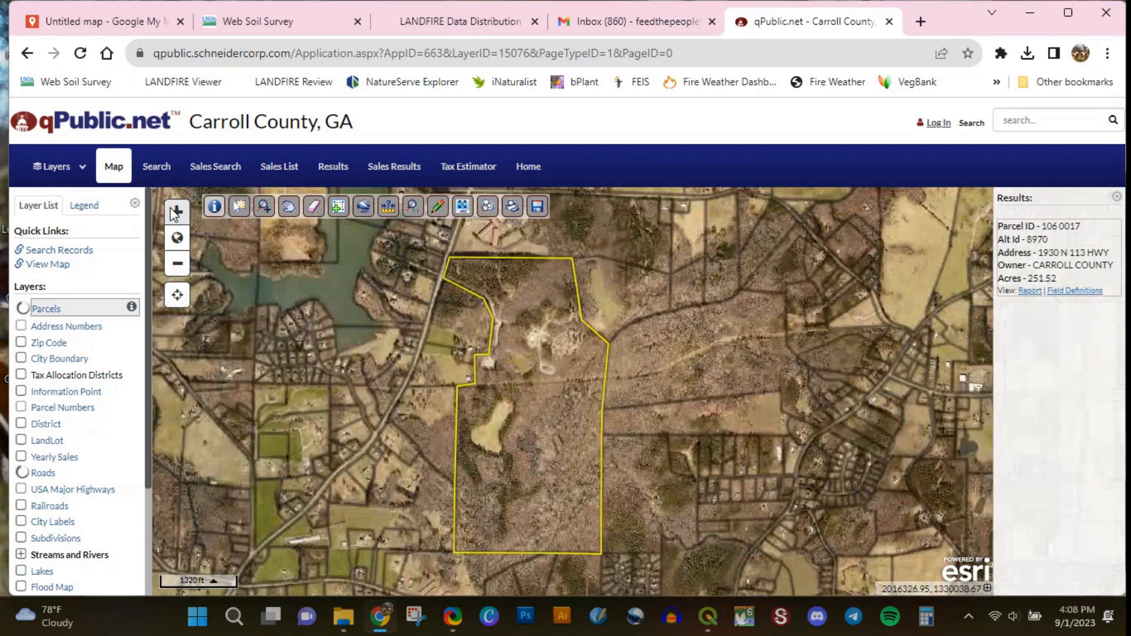
drag(543, 342, 635, 346)
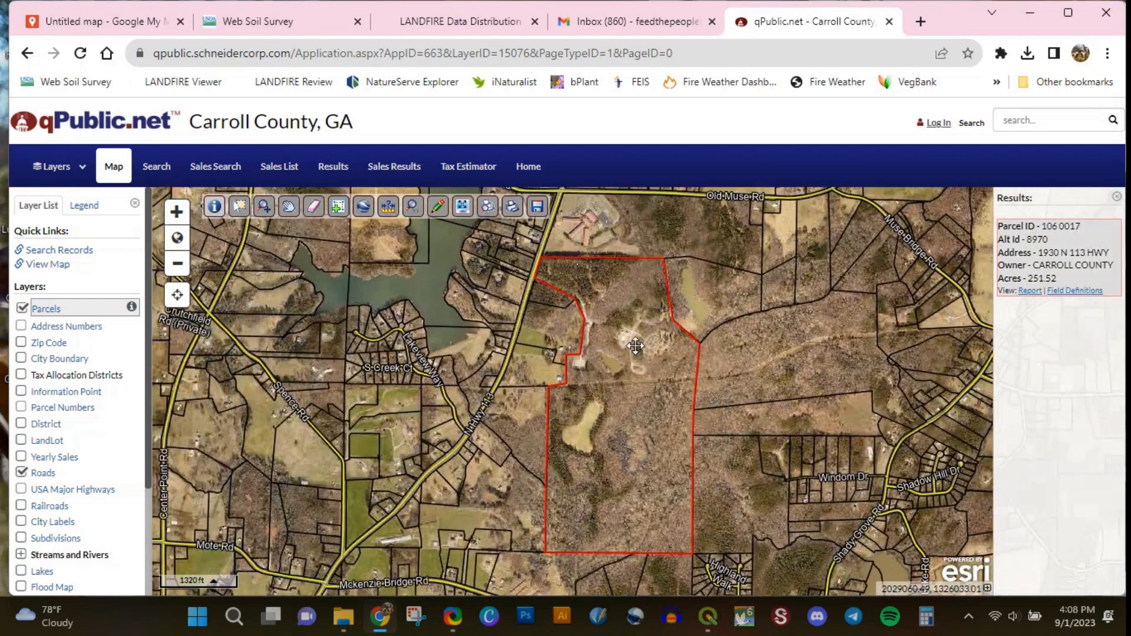
Inspect the property details of the small triangular parcel bordering the county-owned tract on the west, and dismiss its pop-up.
click(636, 303)
click(528, 402)
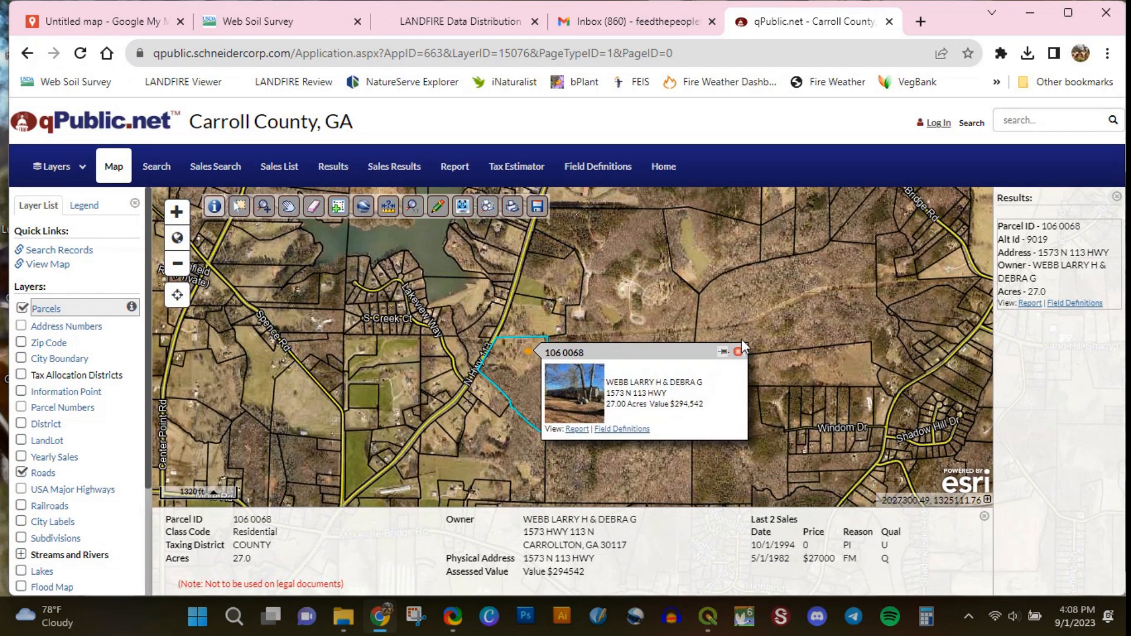
click(738, 352)
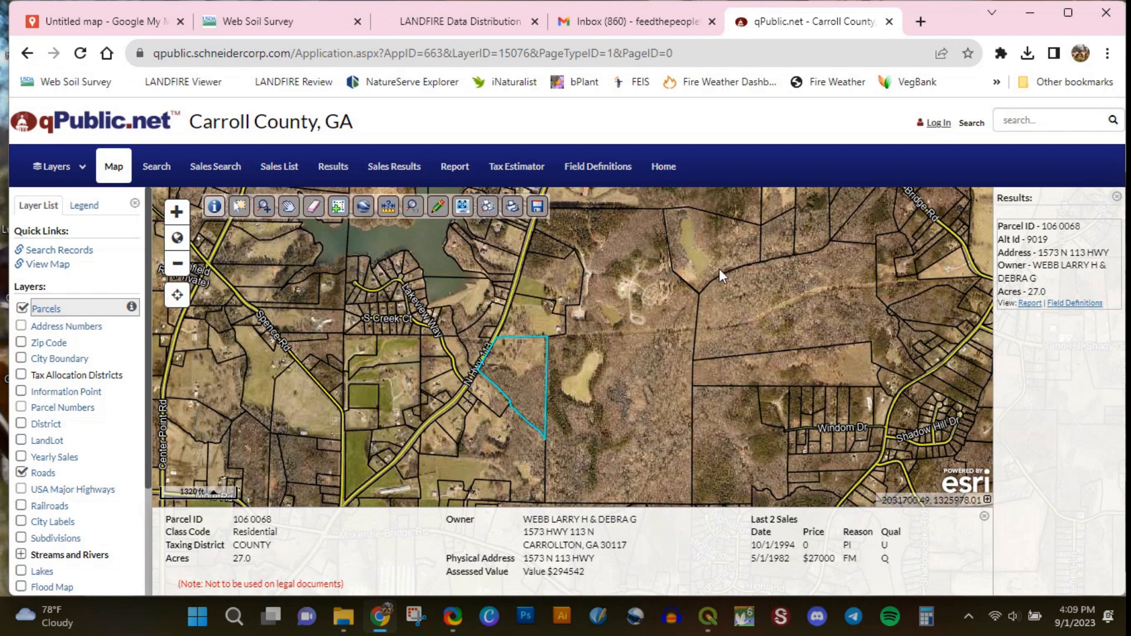
Select the large parcel owned by Carroll County and download its boundary as a KML file, checking it in the recent downloads.
drag(718, 269, 726, 339)
click(607, 304)
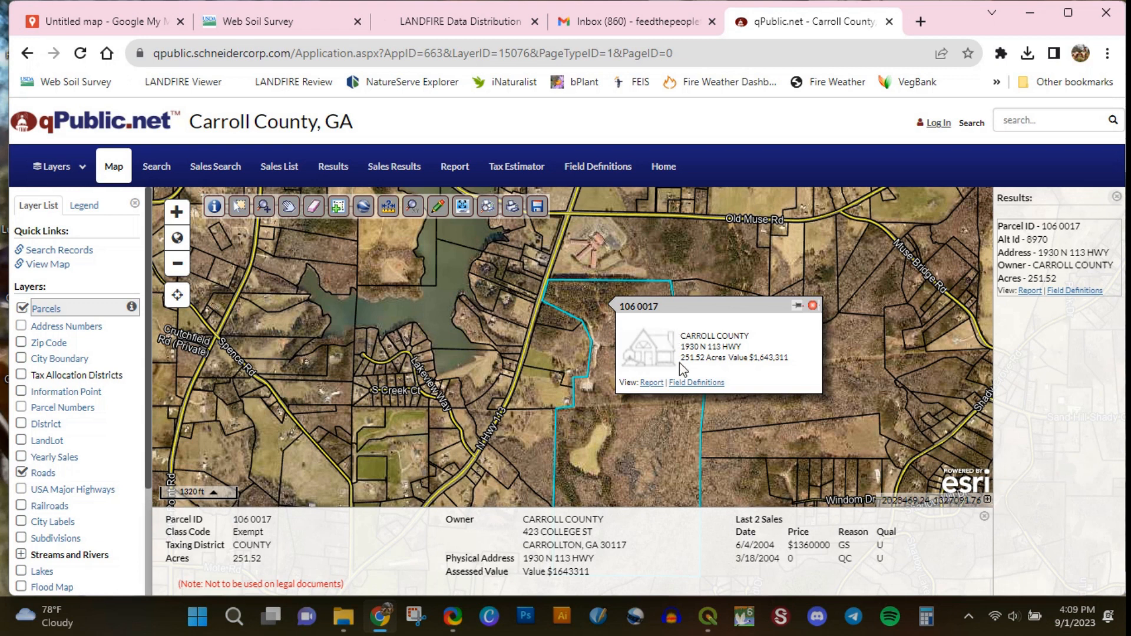
click(364, 218)
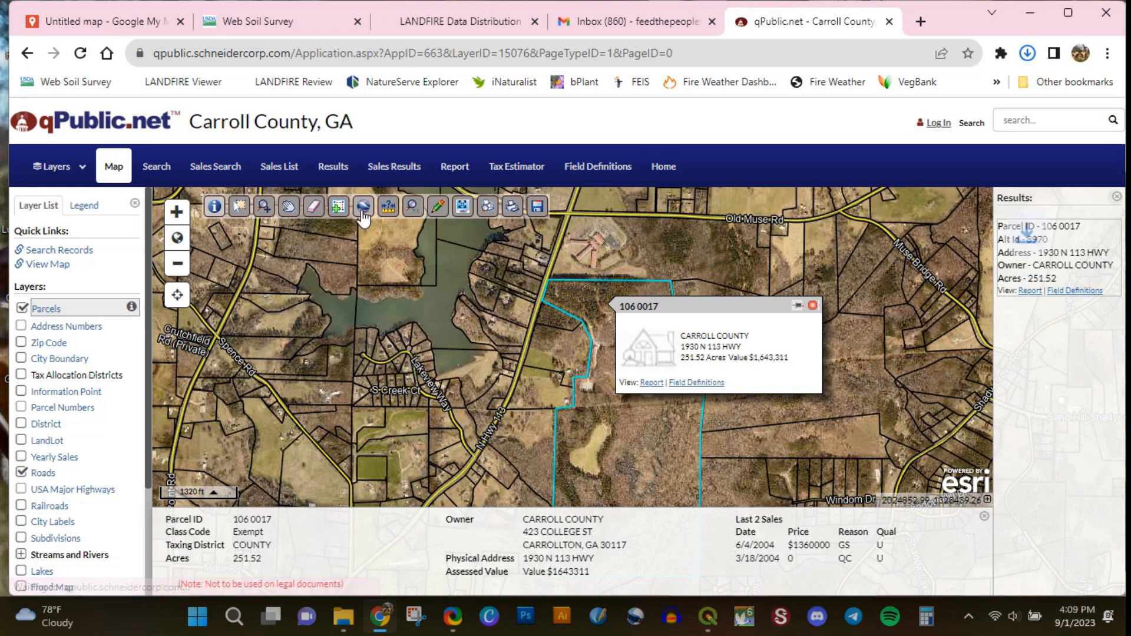
click(1028, 54)
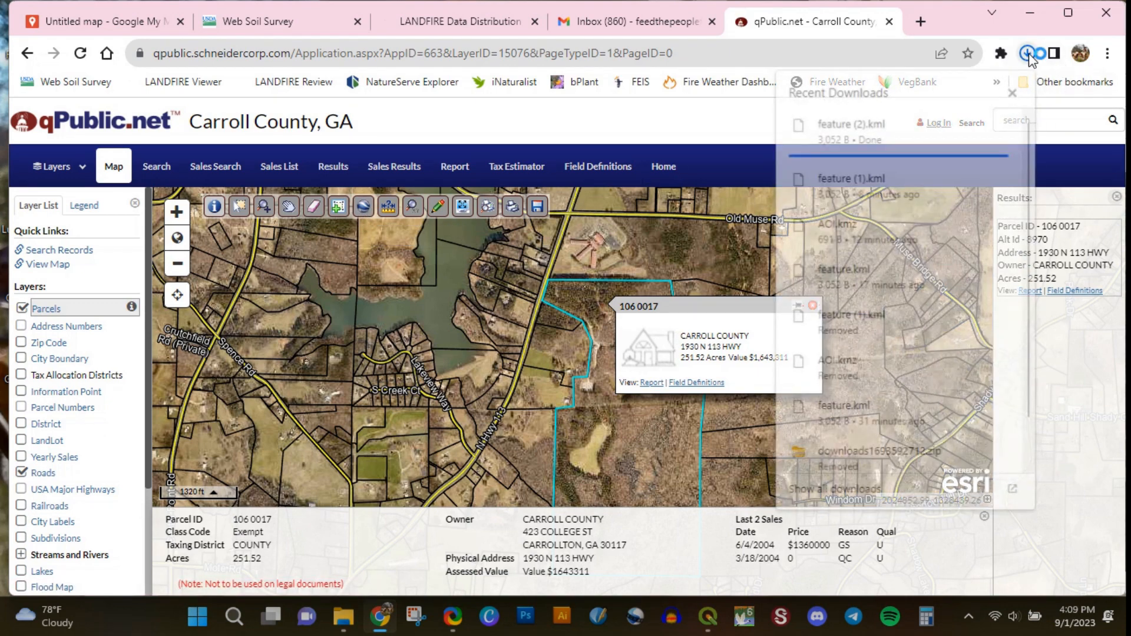
click(1030, 59)
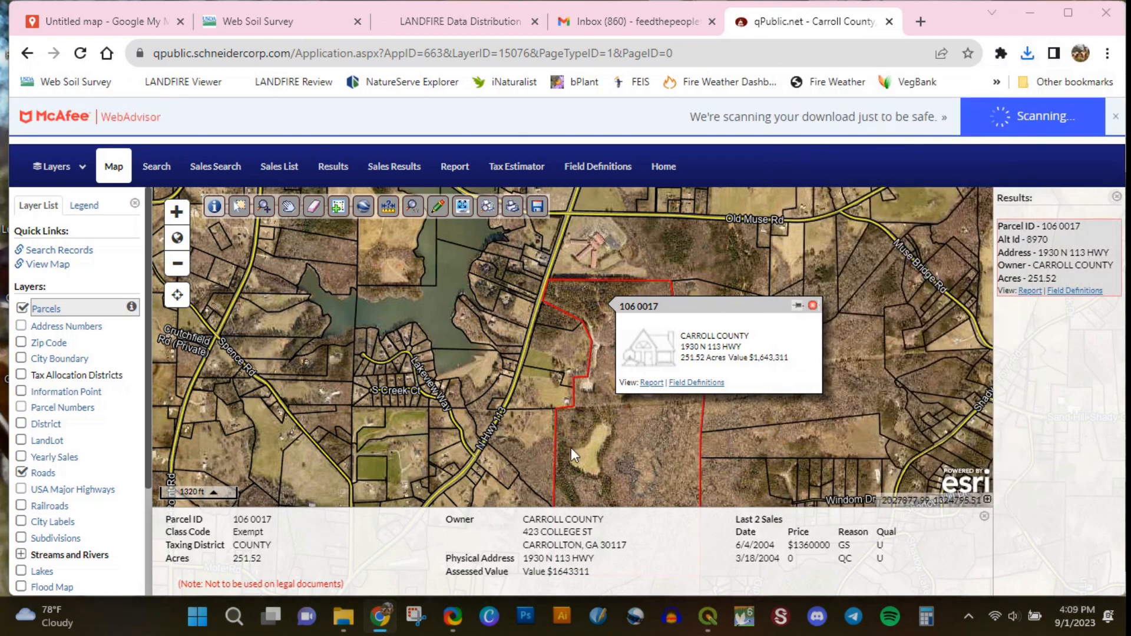
Switch to QGIS and add feature (2).kml from the Downloads folder as a vector layer.
click(708, 617)
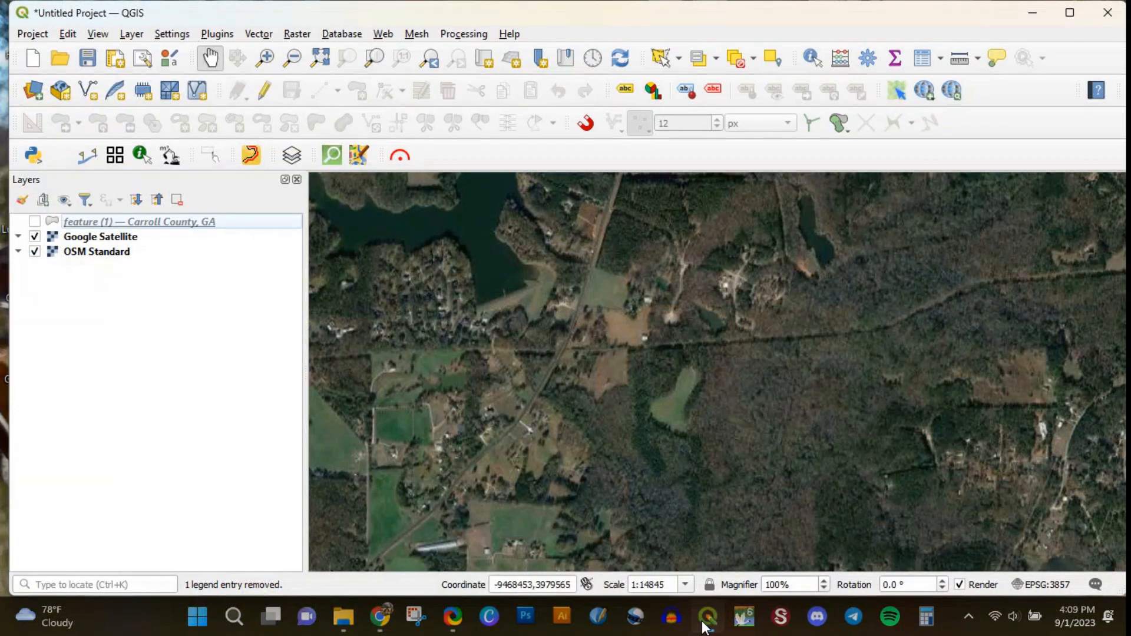
click(33, 95)
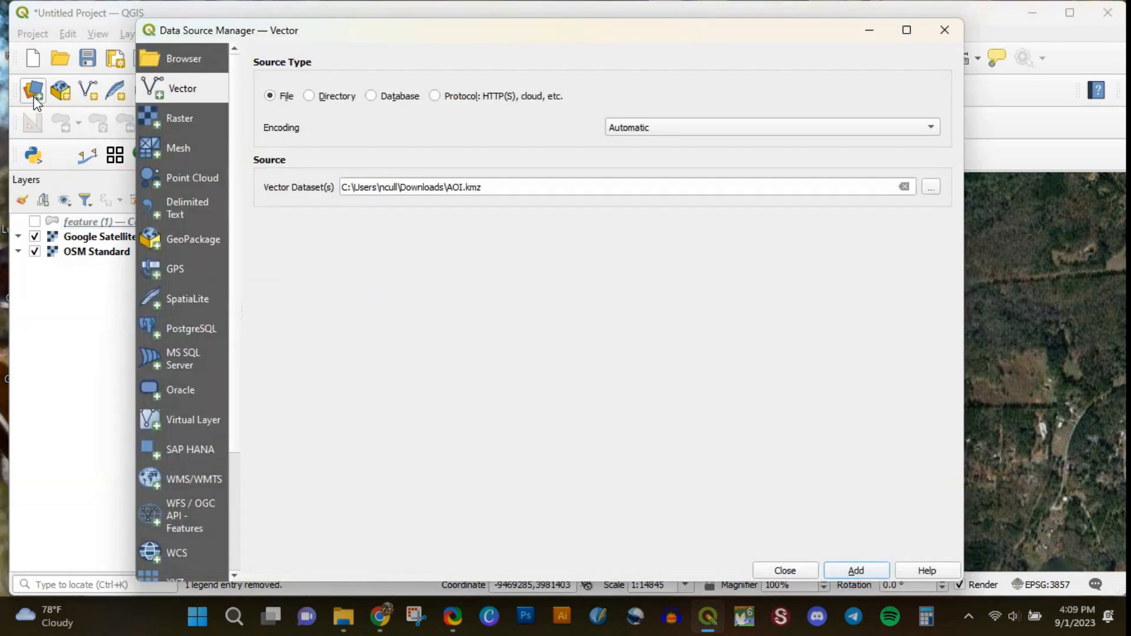
click(930, 189)
double_click(386, 195)
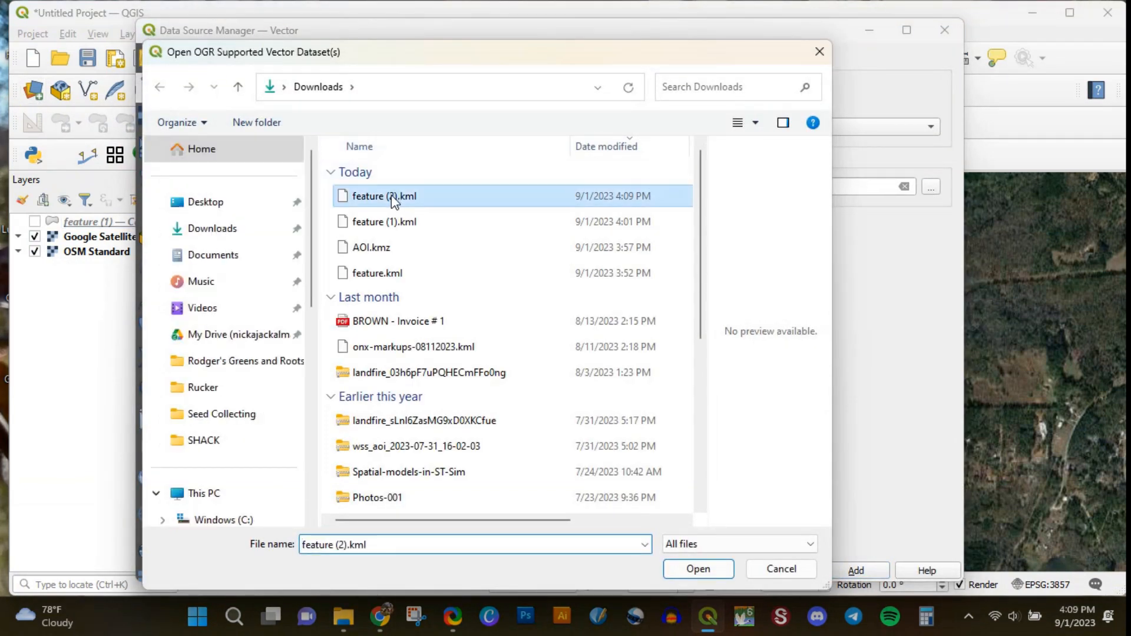
click(840, 572)
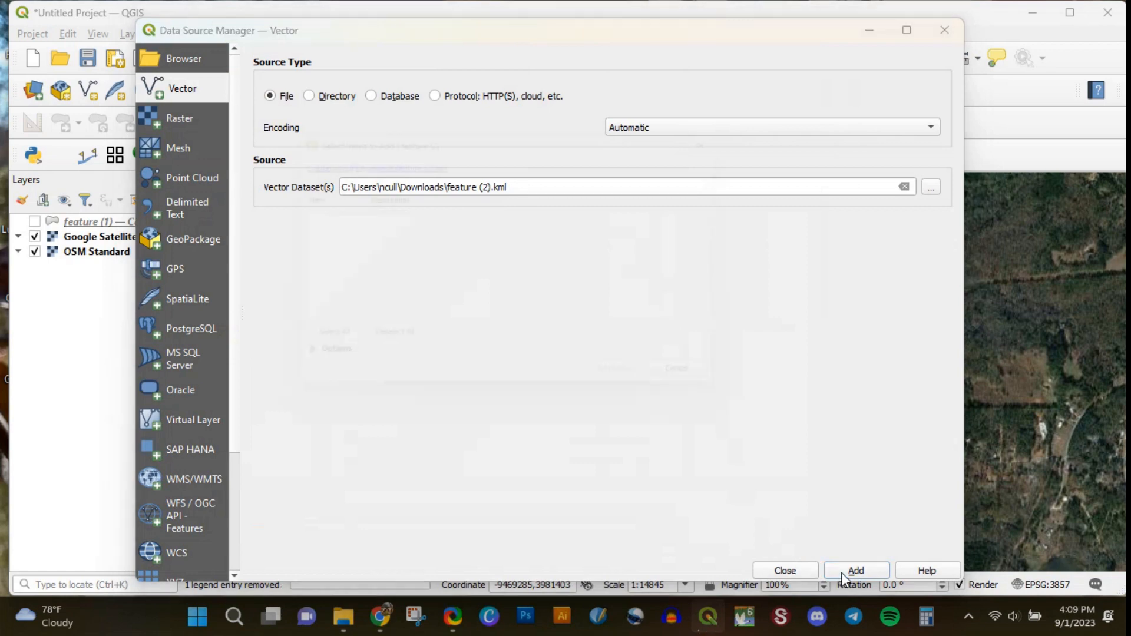
click(642, 391)
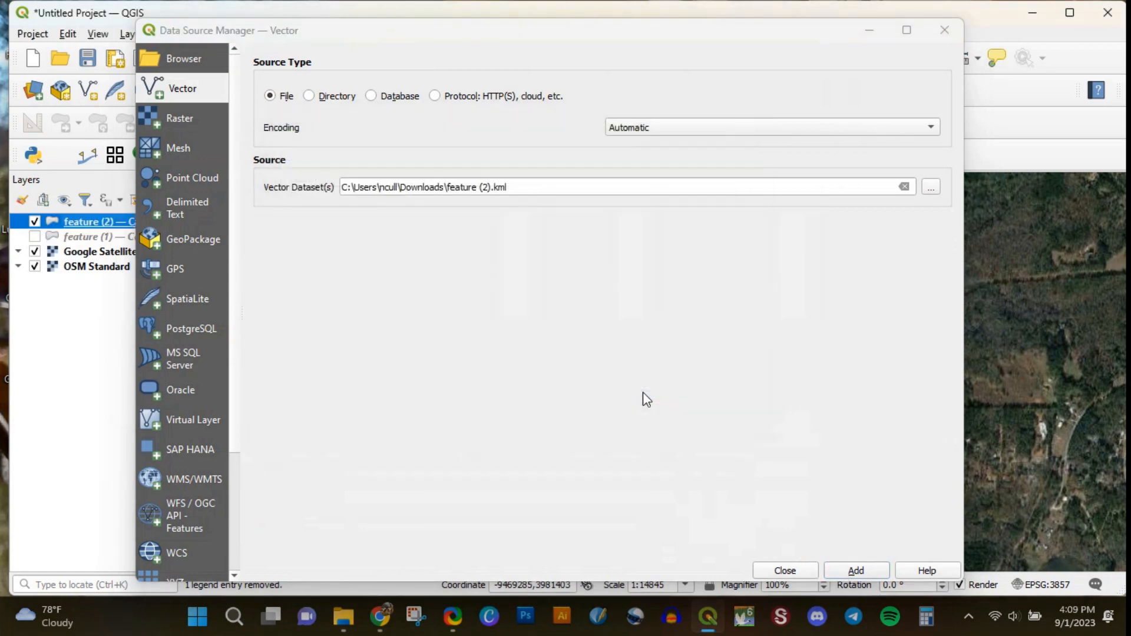
click(785, 568)
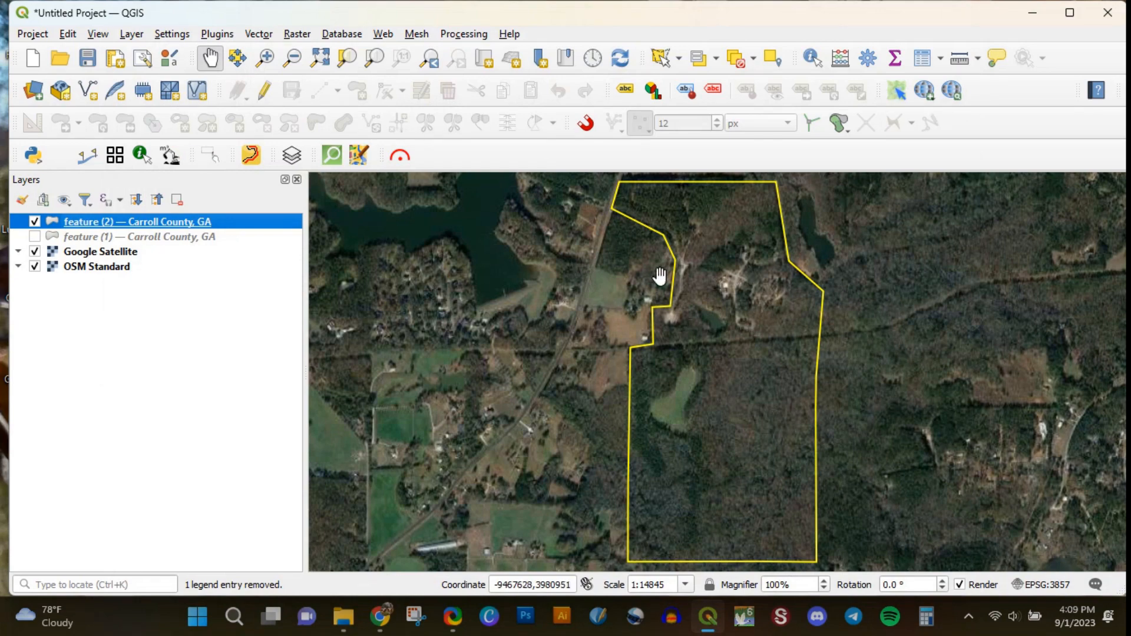
Remove the hidden feature (1) — Carroll County, GA layer from the QGIS project.
click(709, 617)
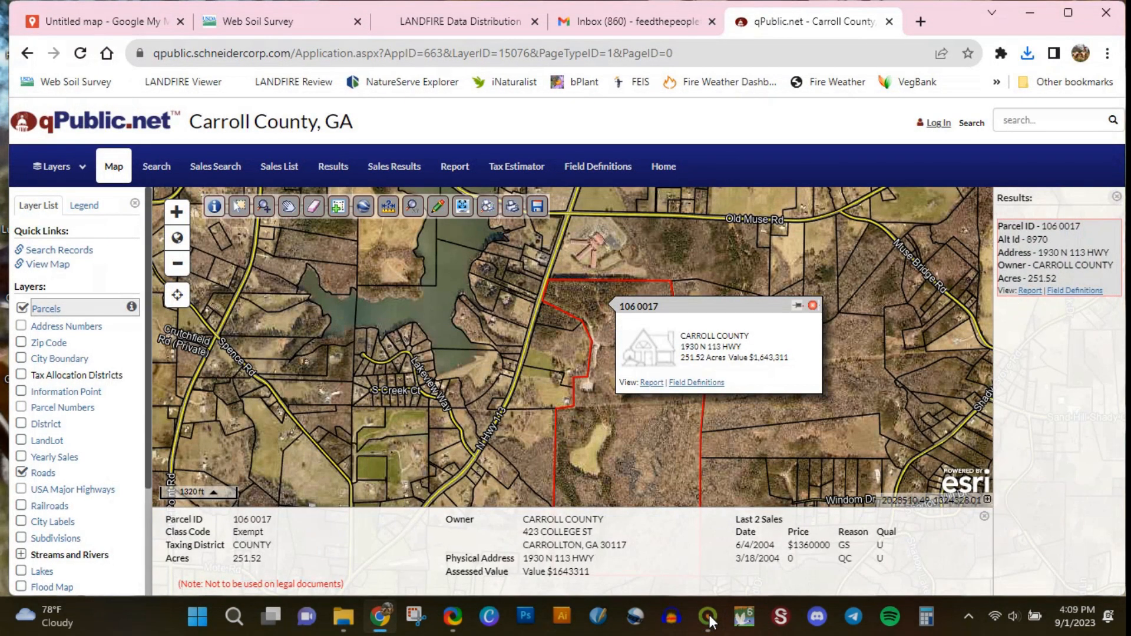
click(709, 617)
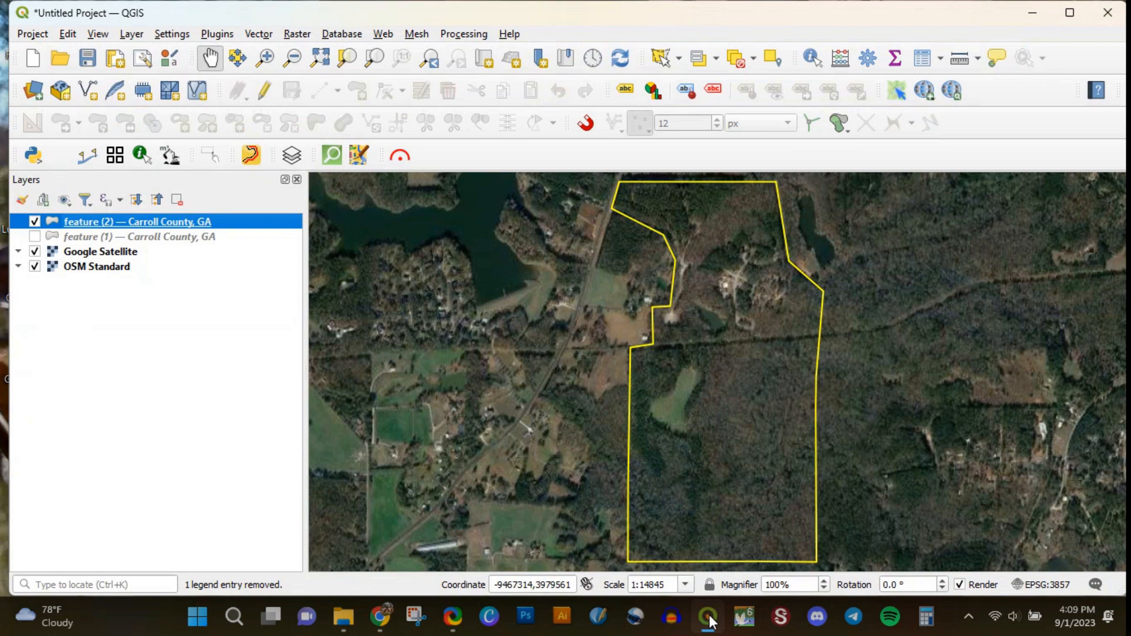
click(187, 239)
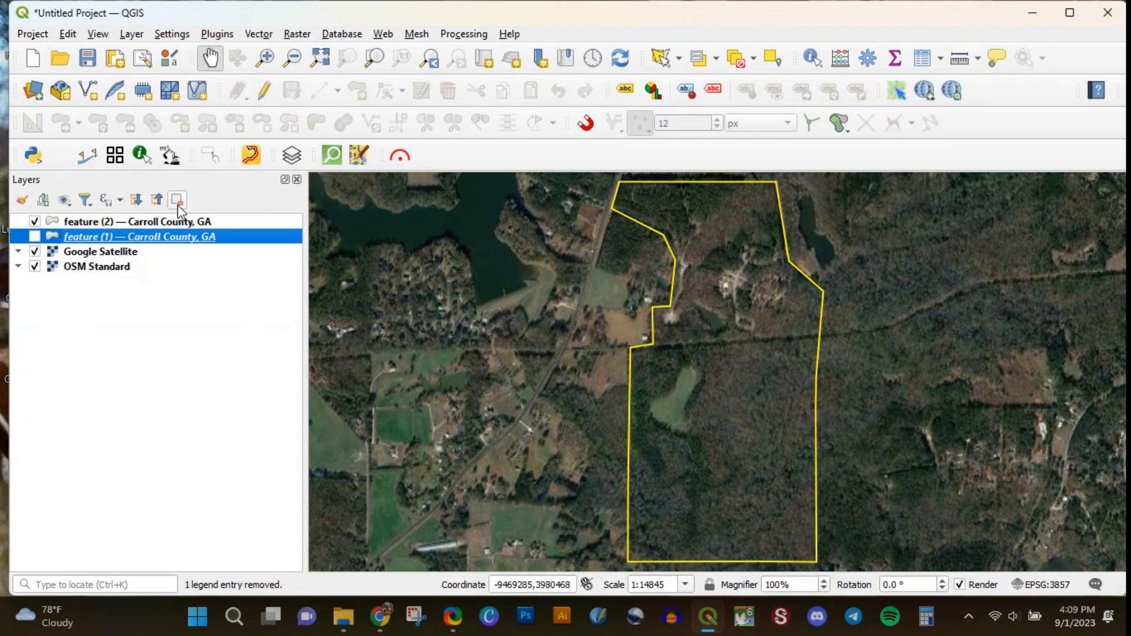
click(177, 200)
click(521, 331)
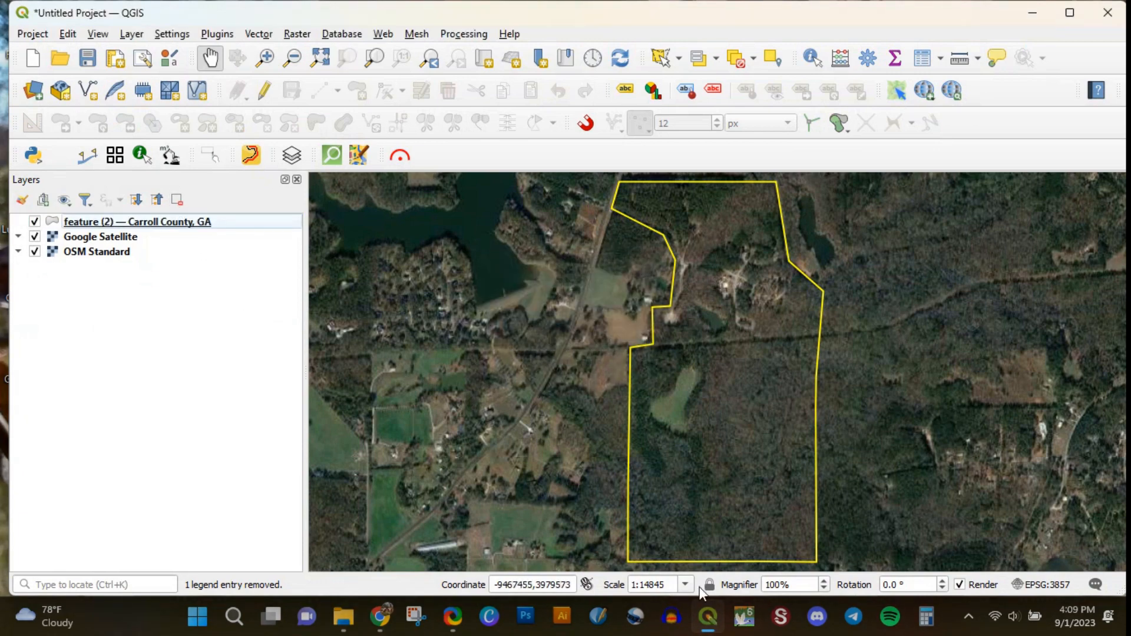
Switch to the browser, go to mymaps.google.com and open the first untitled map from Sep 1, 2023.
click(710, 623)
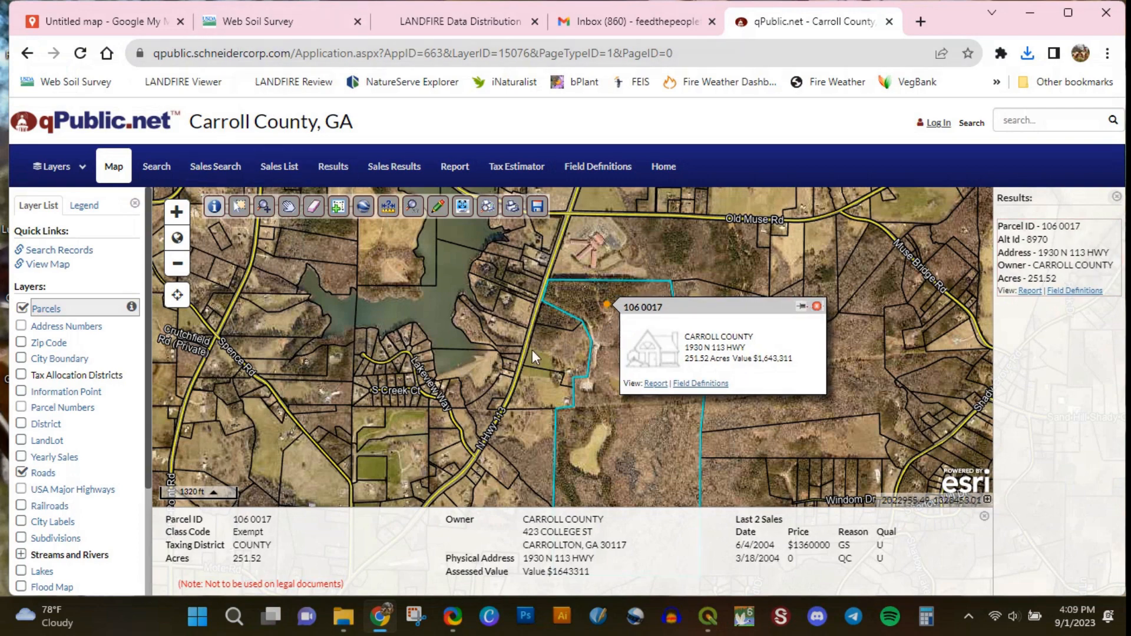
click(136, 24)
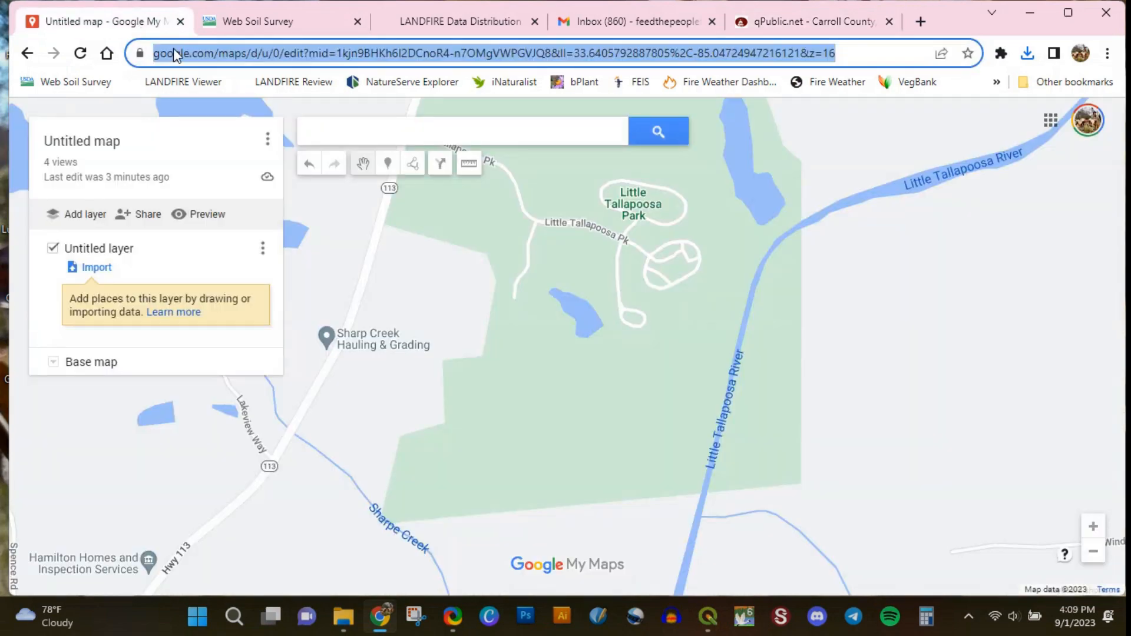
text(mymaps)
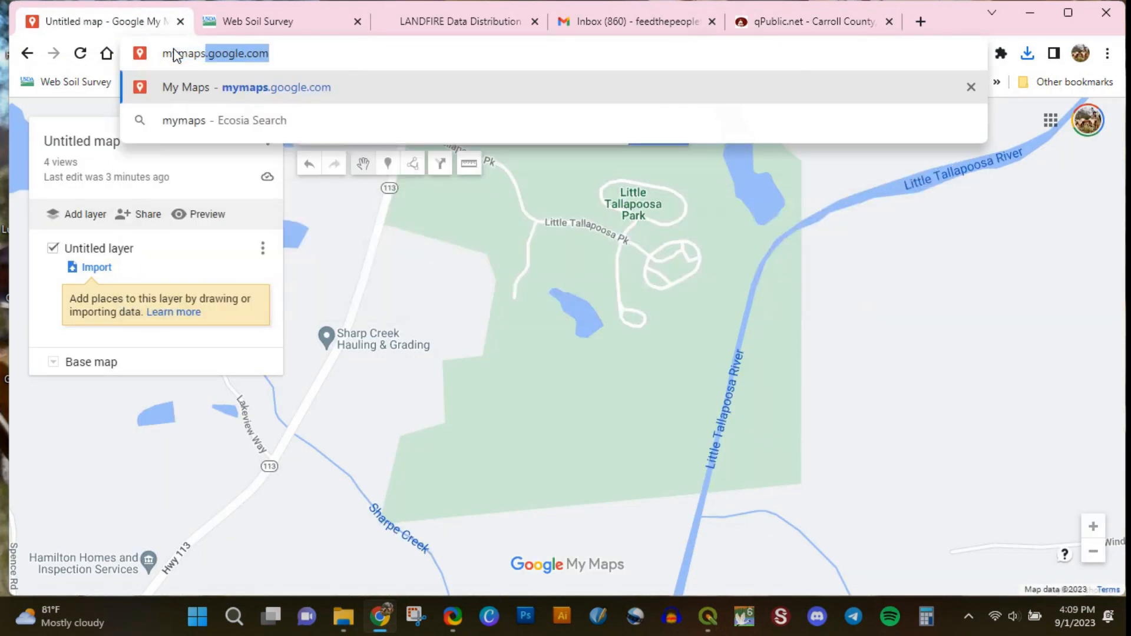
text(.google.com)
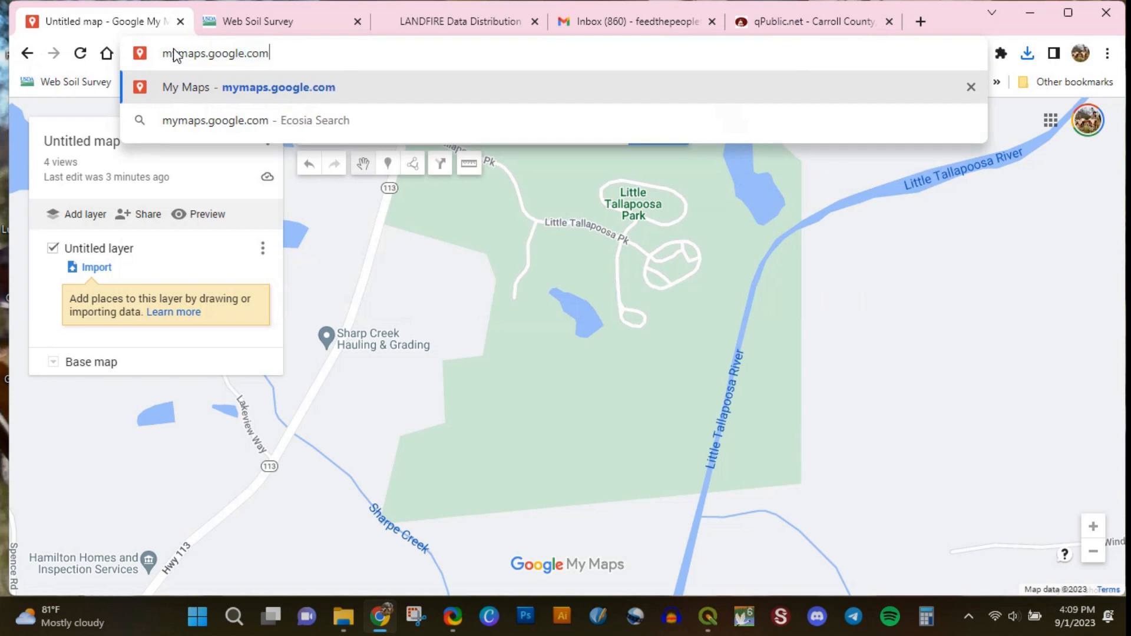
key(Return)
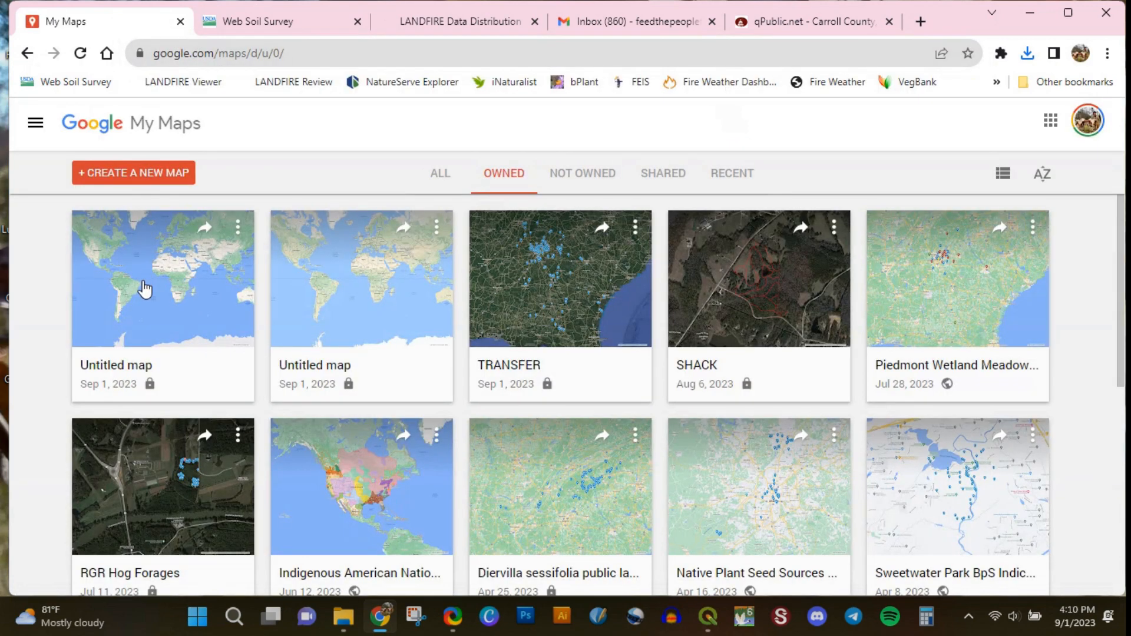
click(144, 289)
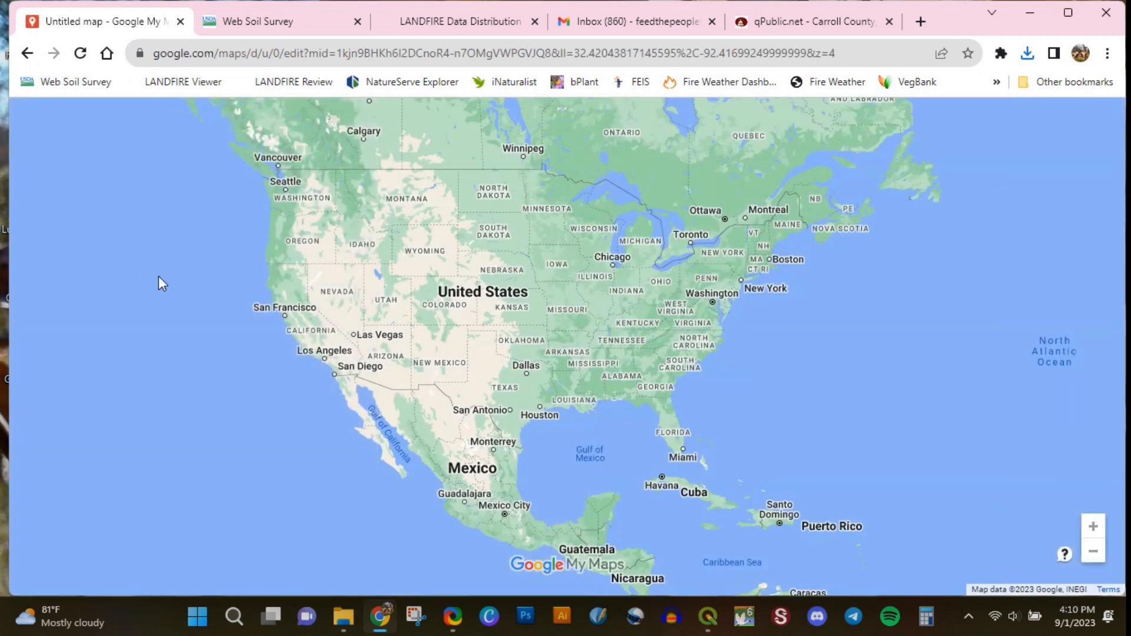
Find Little Tallapoosa Park on Georgia 113 in Carrollton, GA, and clear the search result, keeping the park's western edge in view.
click(377, 132)
text(lit)
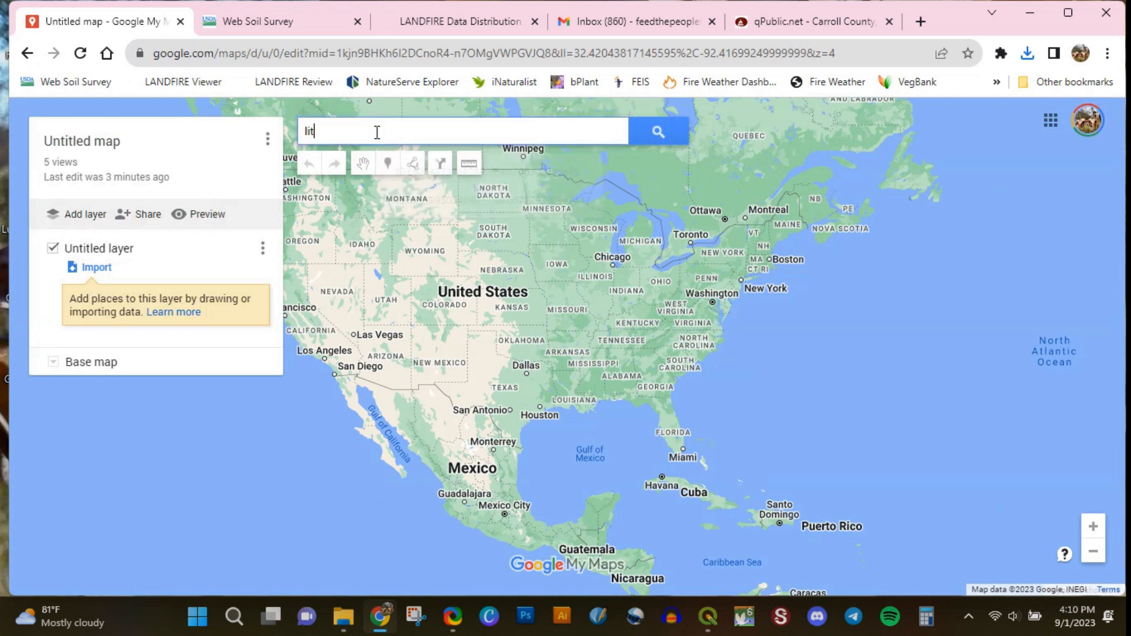
text(tle tallapo)
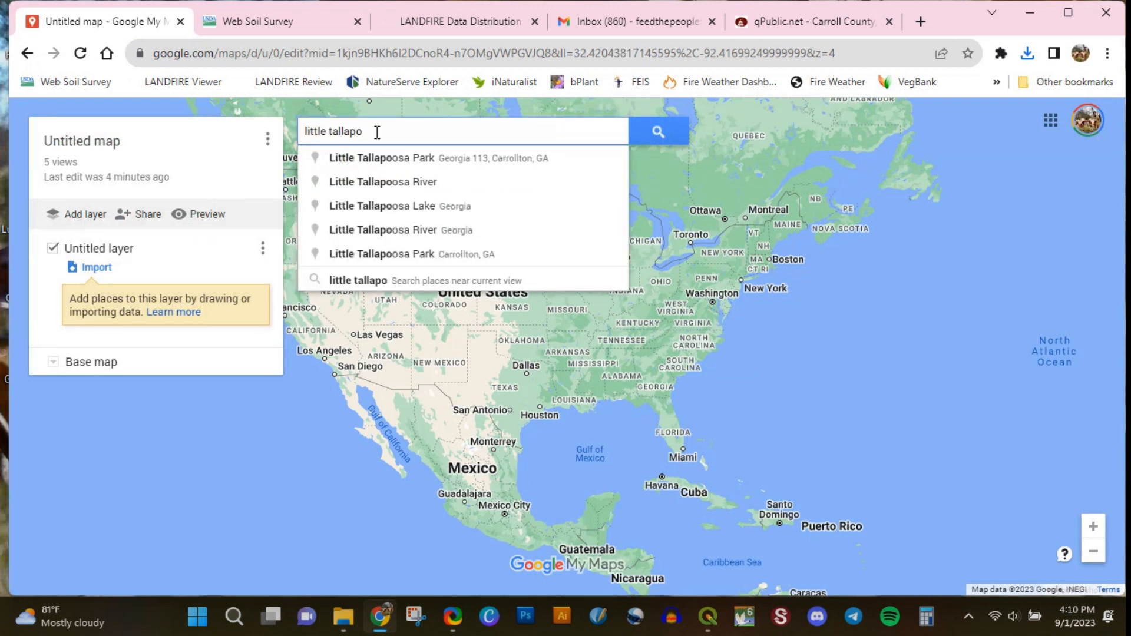
click(391, 163)
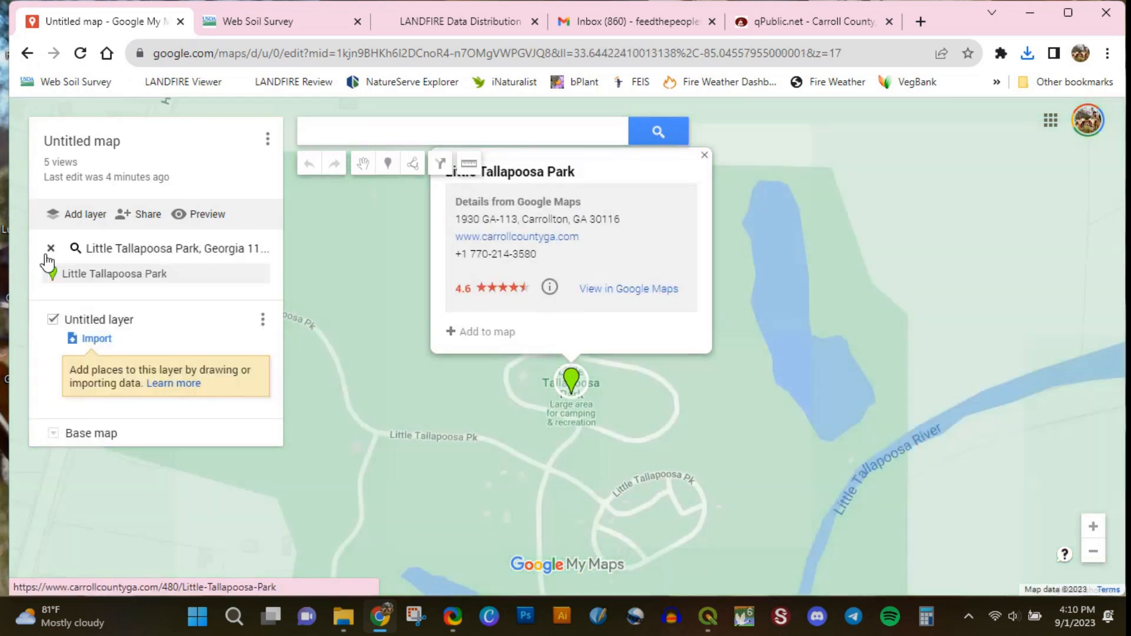
click(47, 255)
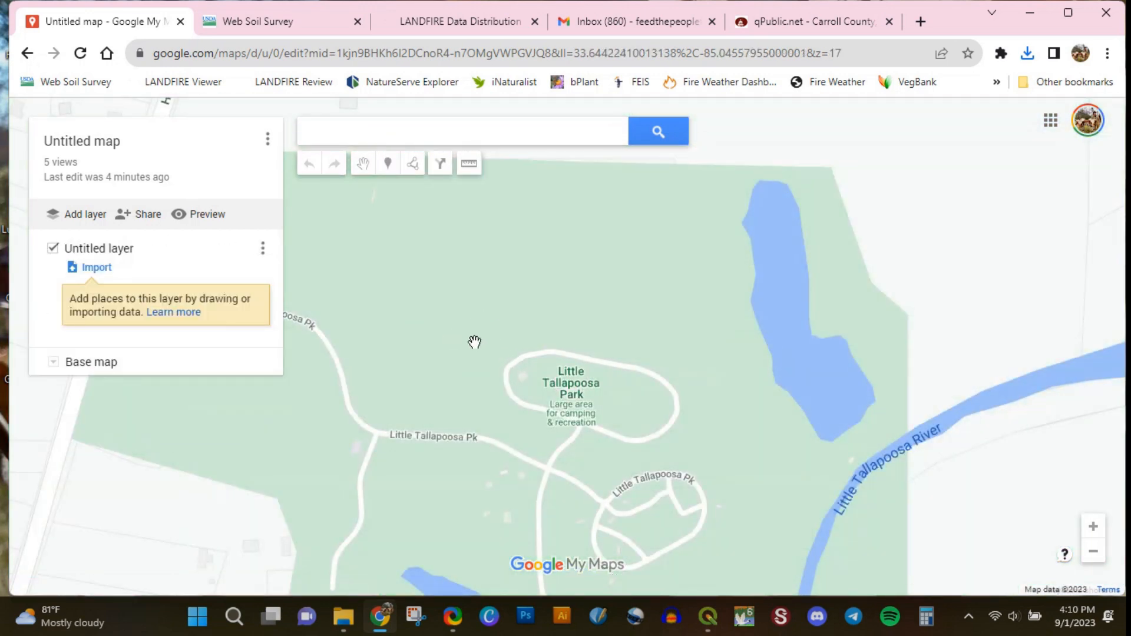
drag(361, 460, 839, 250)
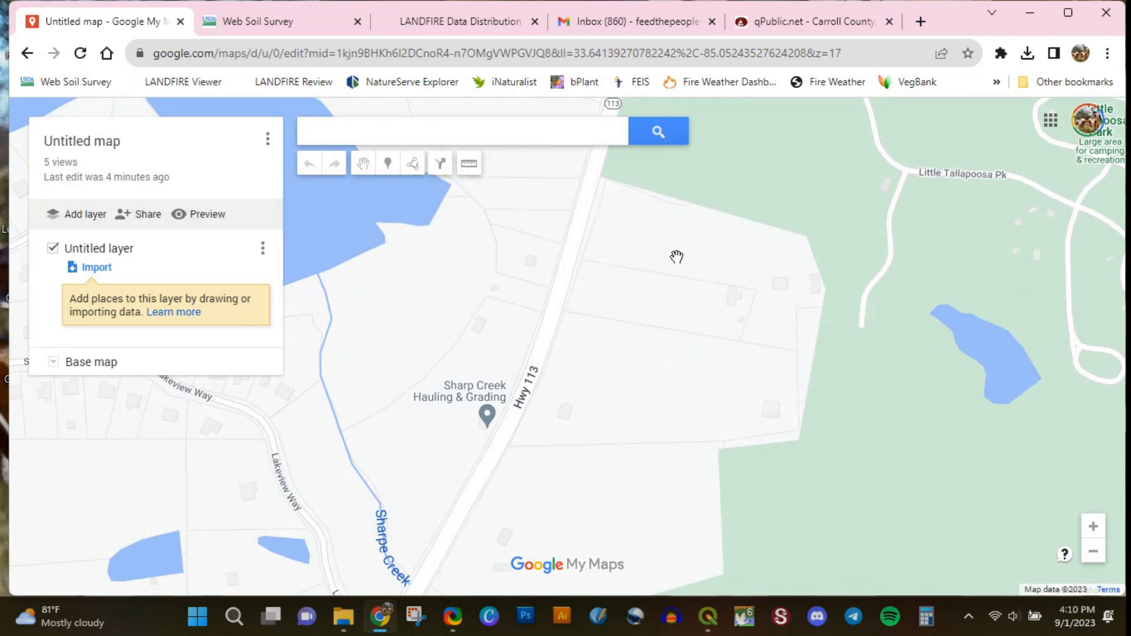
drag(831, 357, 666, 350)
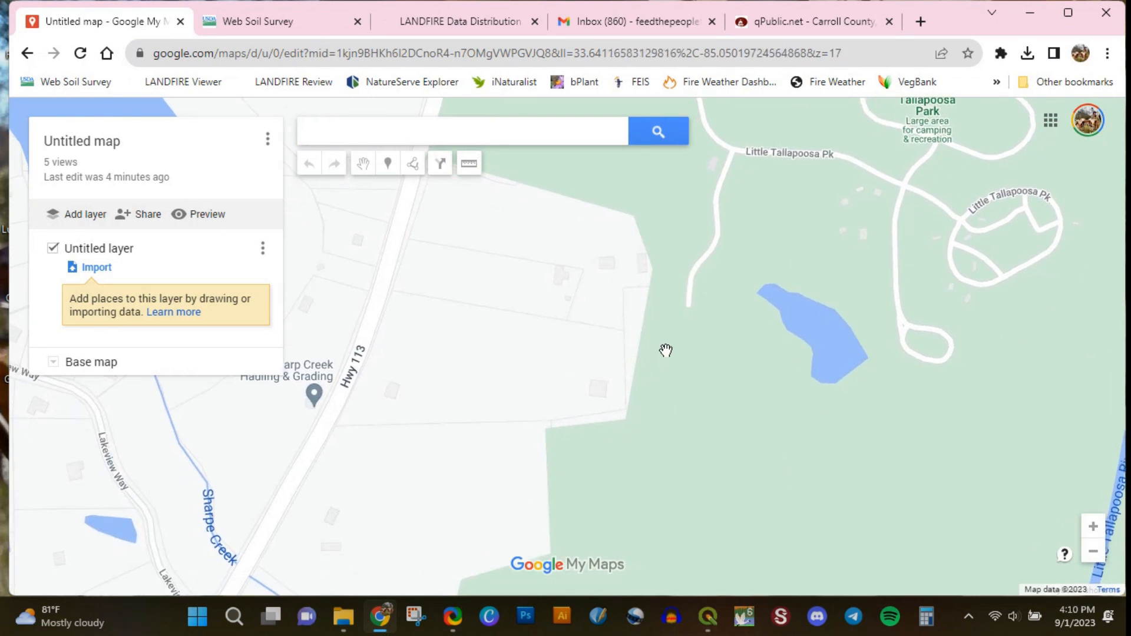
Start a shape at the park's western notch, tracing south past Sharpe Creek and then east across the Little Tallapoosa River.
click(413, 165)
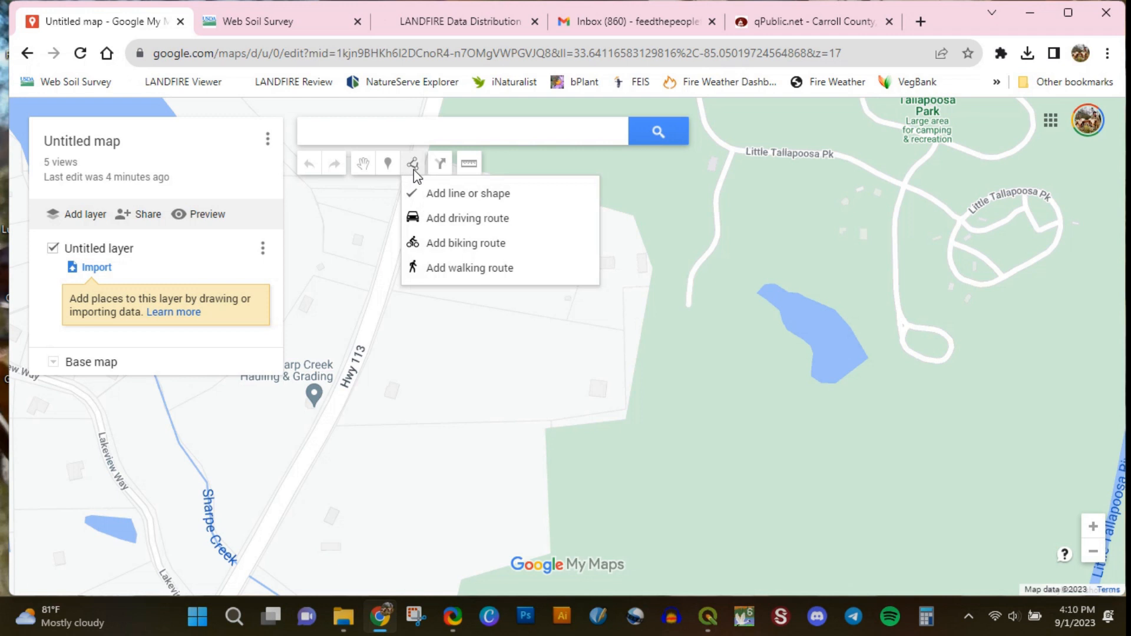
click(428, 196)
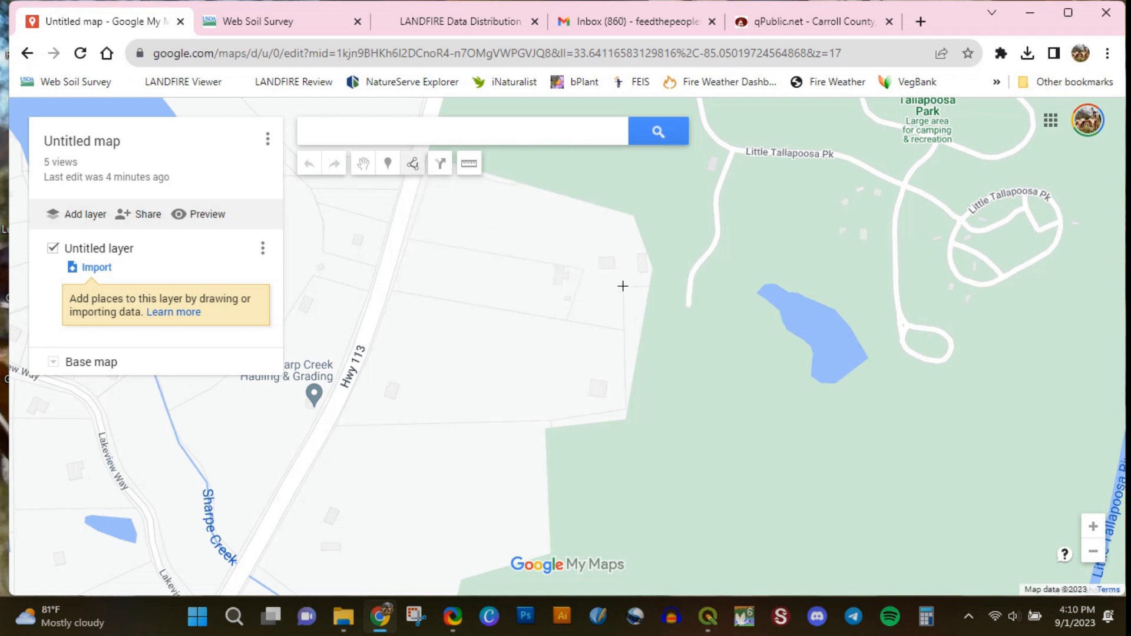
click(625, 412)
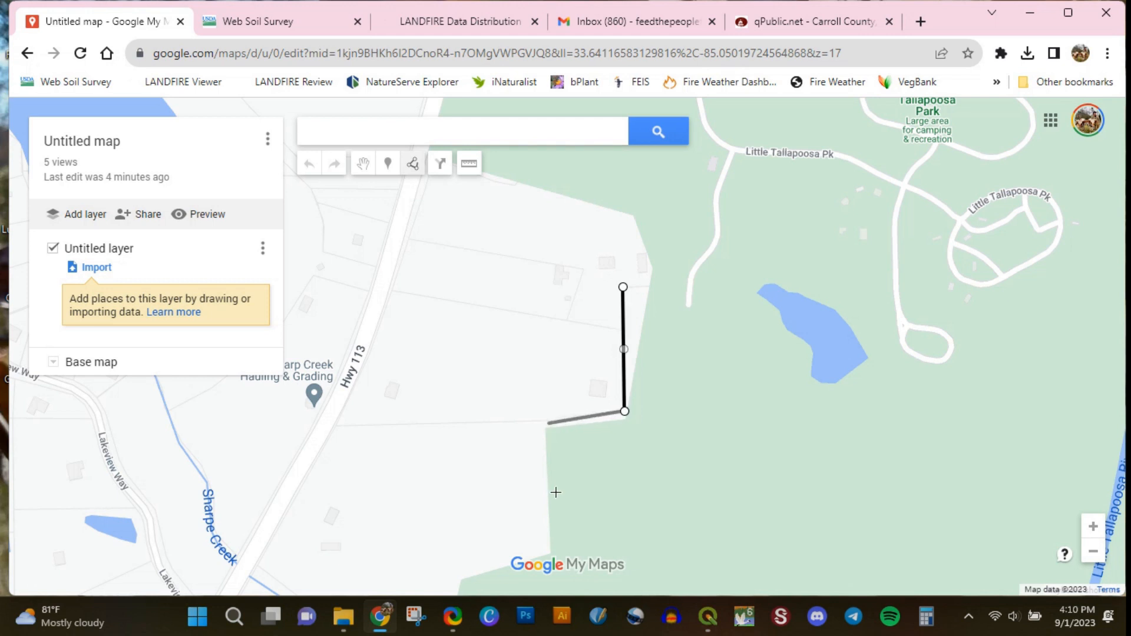
click(548, 423)
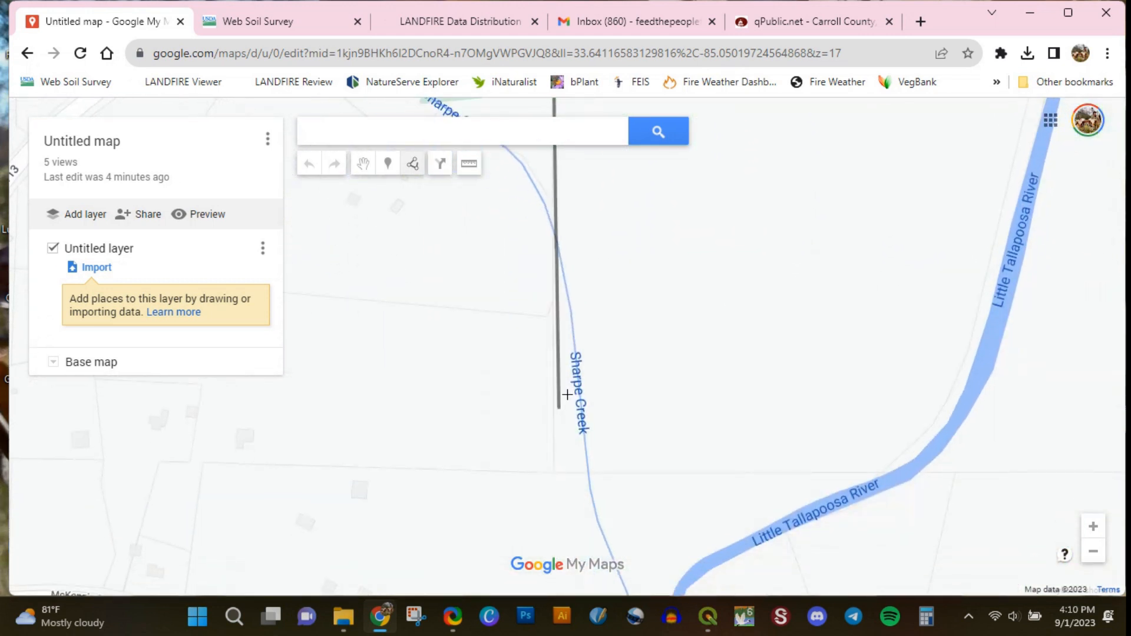
click(552, 474)
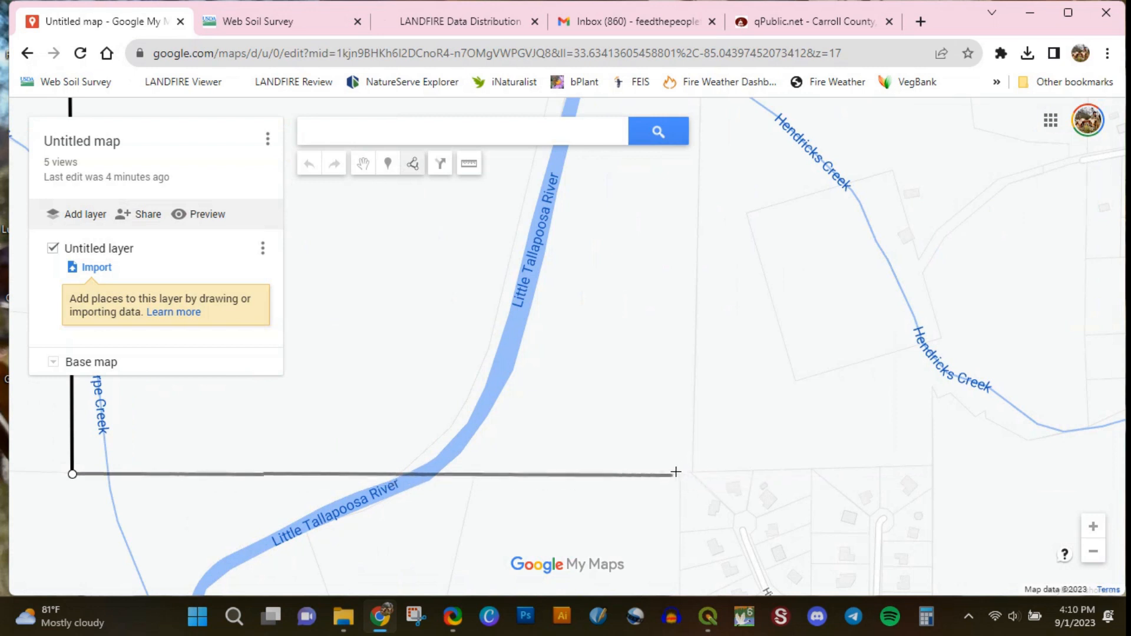
click(693, 473)
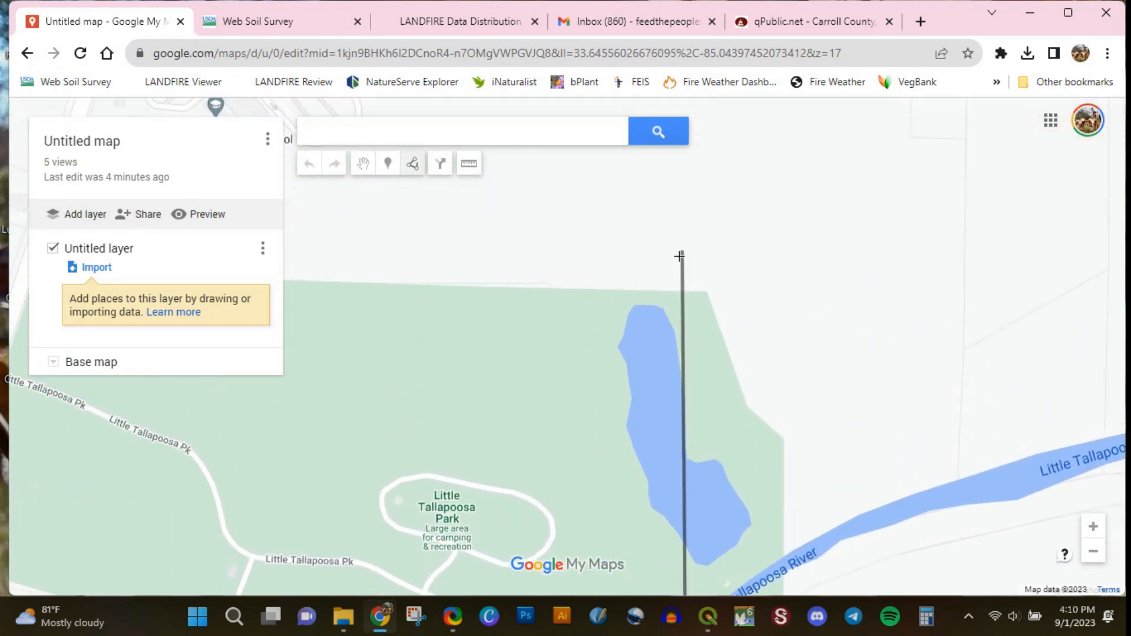
Complete the polygon along the park's northern edge, Hwy 113 and back to the start point, and name it AOI.
click(549, 282)
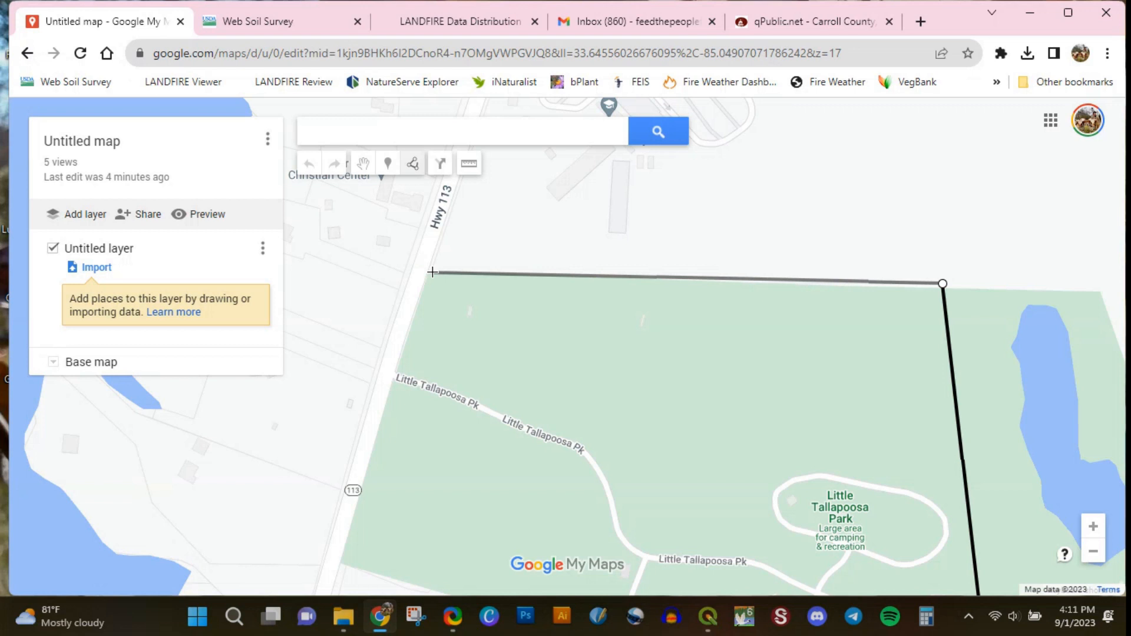
click(432, 272)
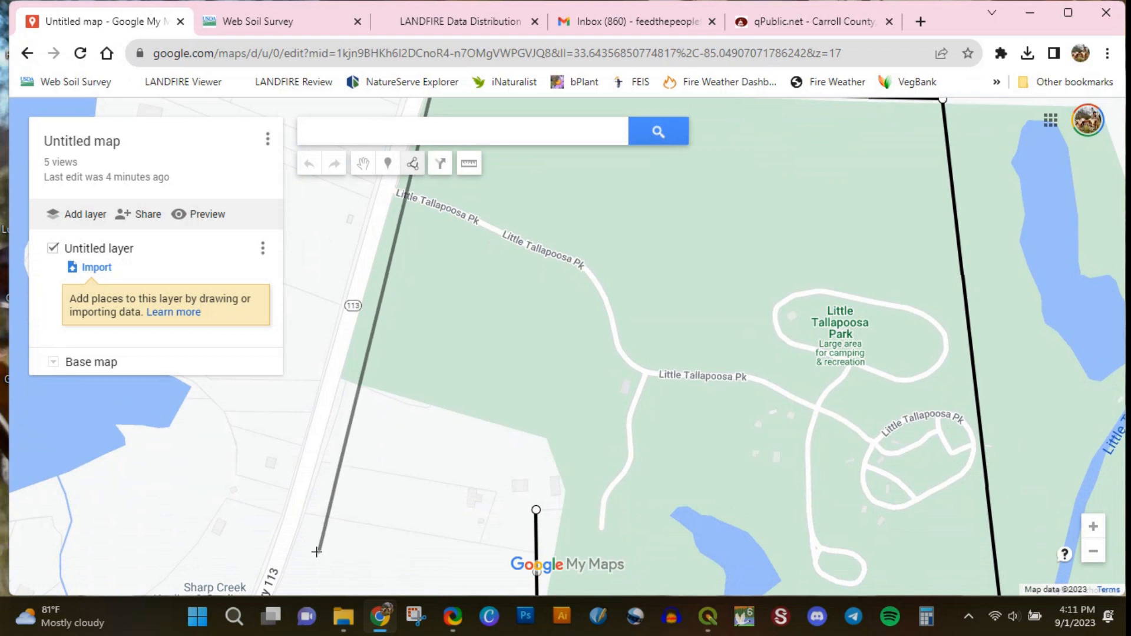
click(345, 381)
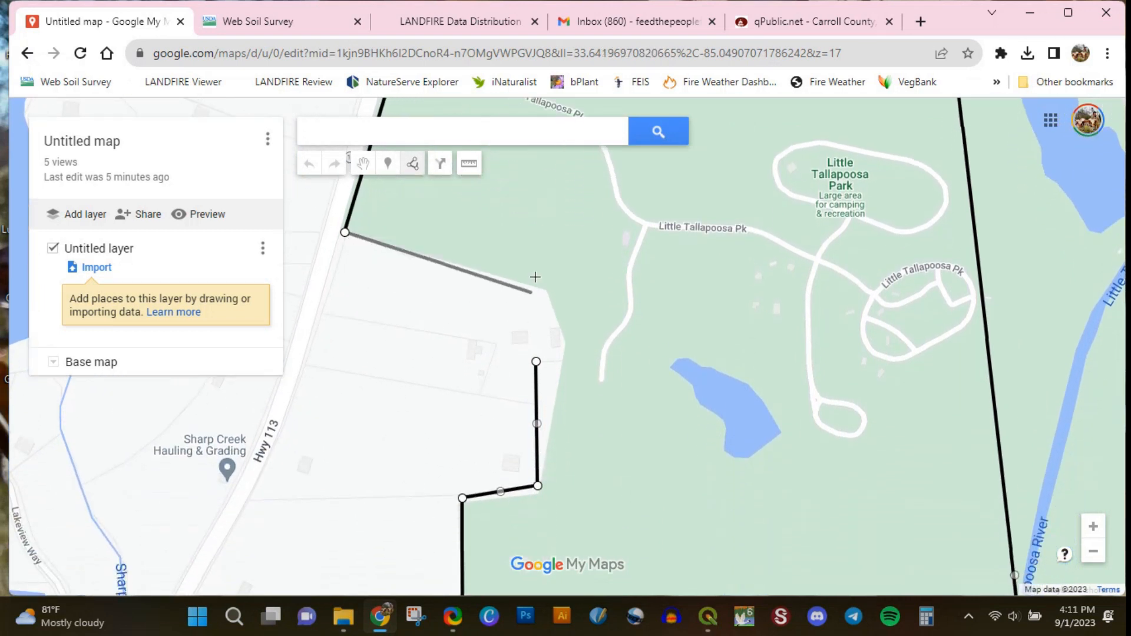
click(588, 237)
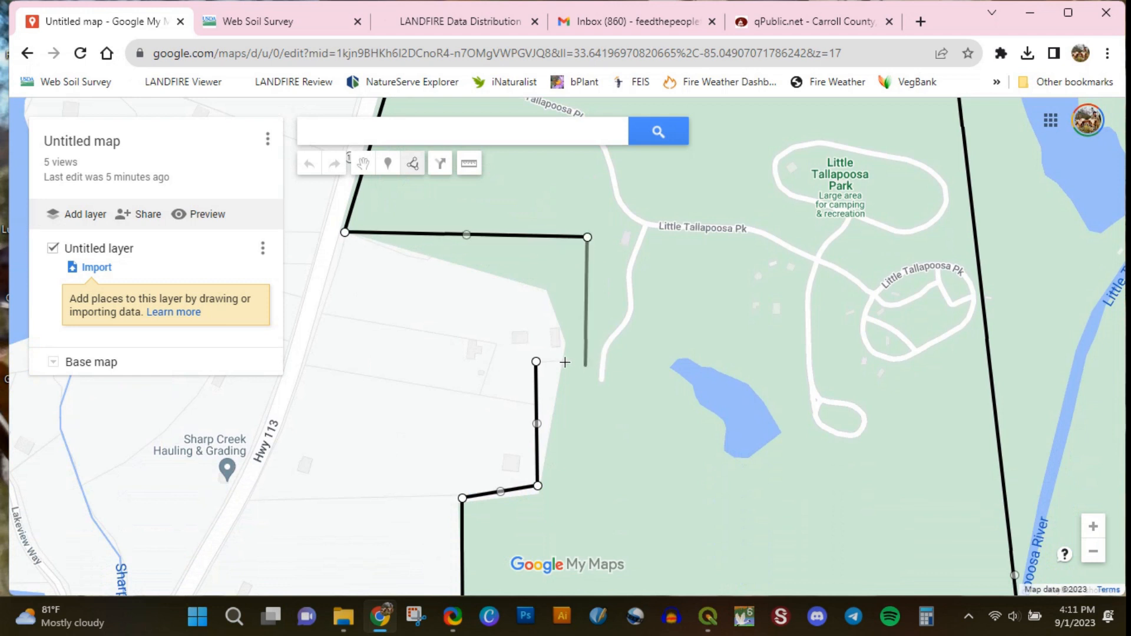
click(586, 366)
click(536, 363)
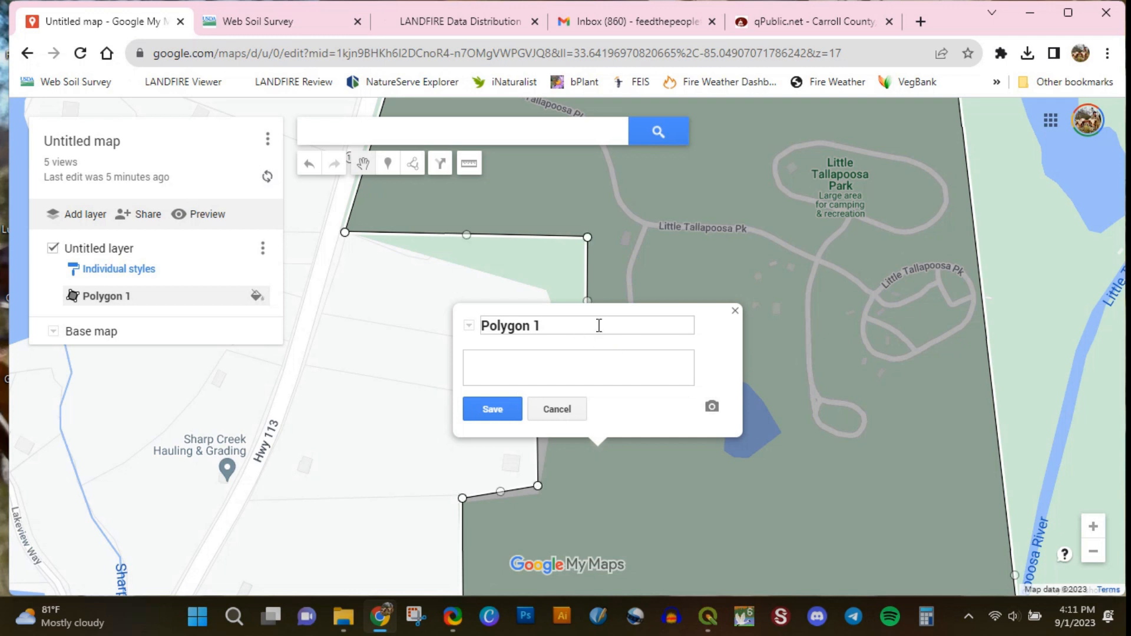
text(AOI)
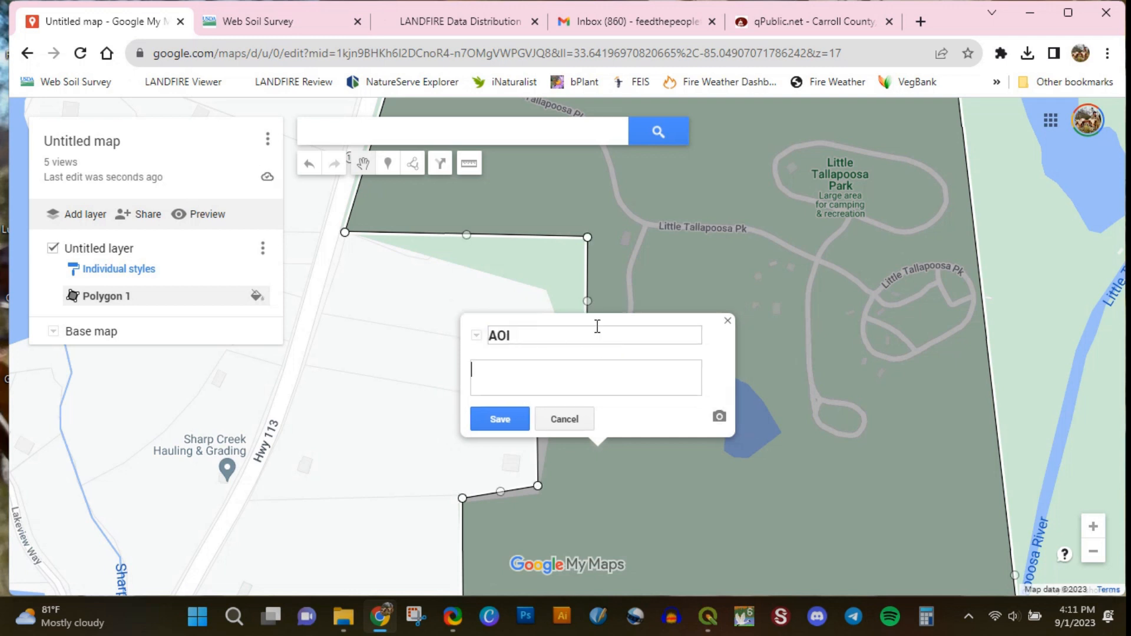
key(Return)
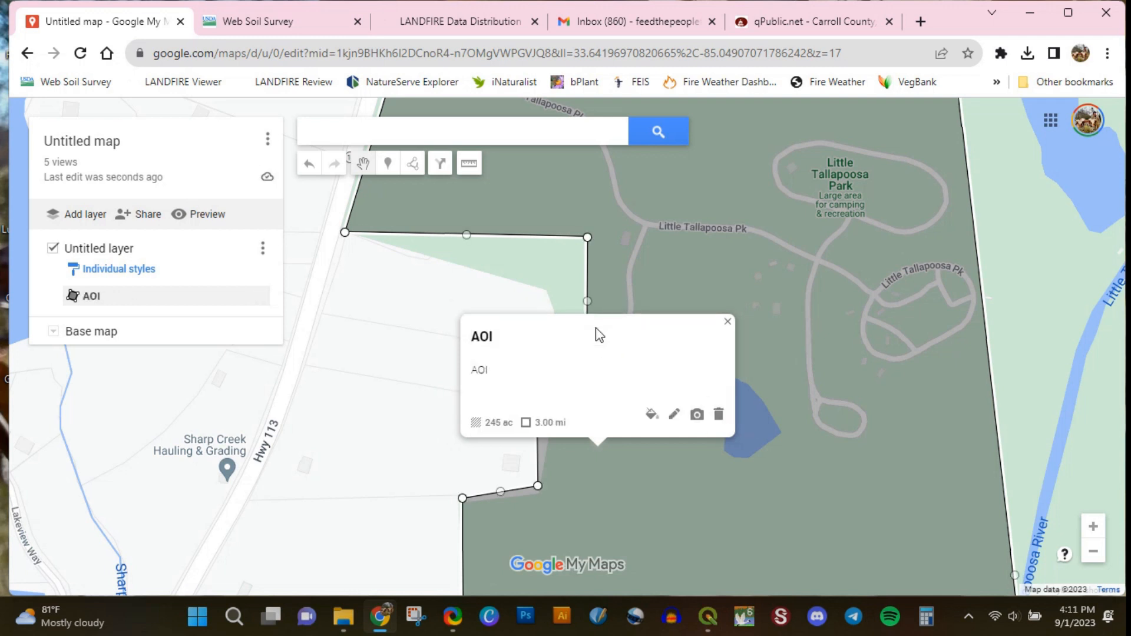
Rename the untitled layer as AOI and close the polygon's info window.
click(123, 255)
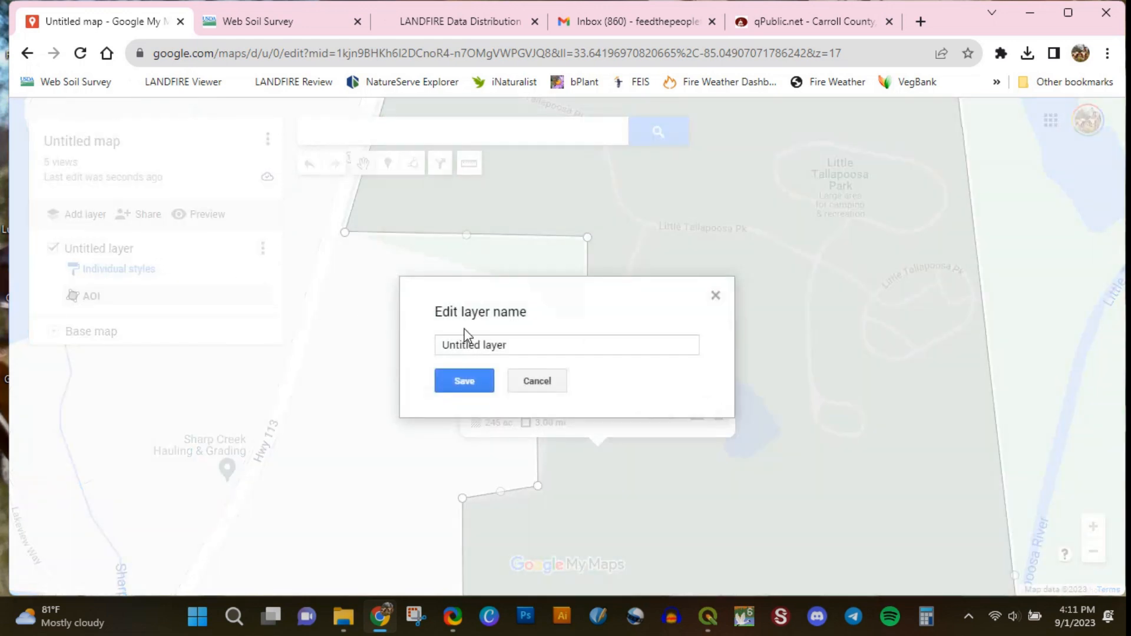
text(AOI)
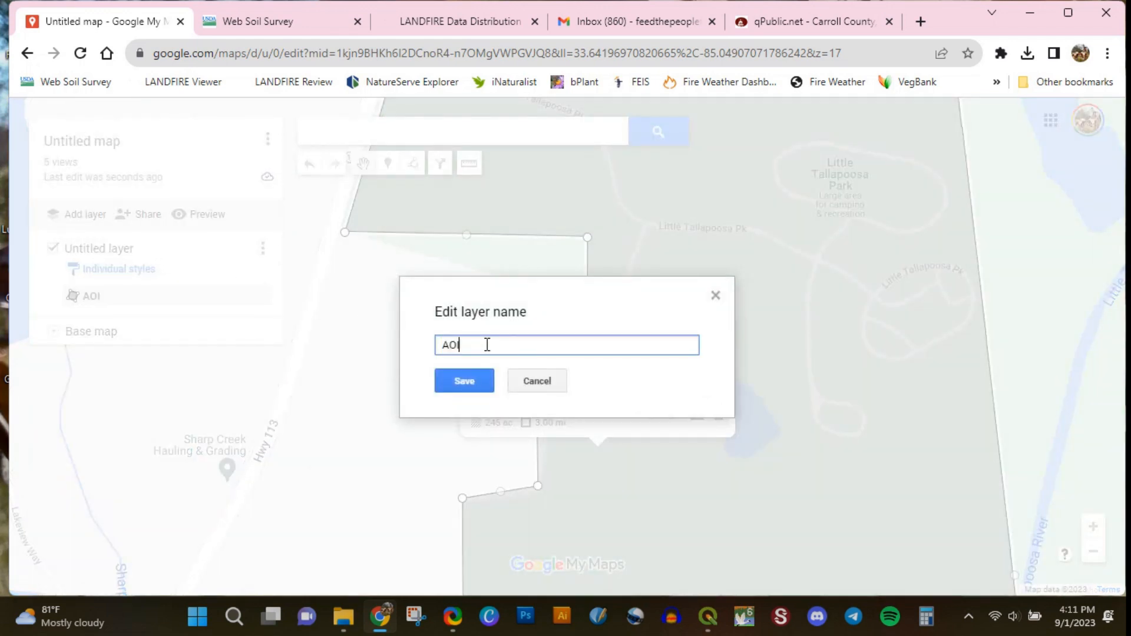
key(Return)
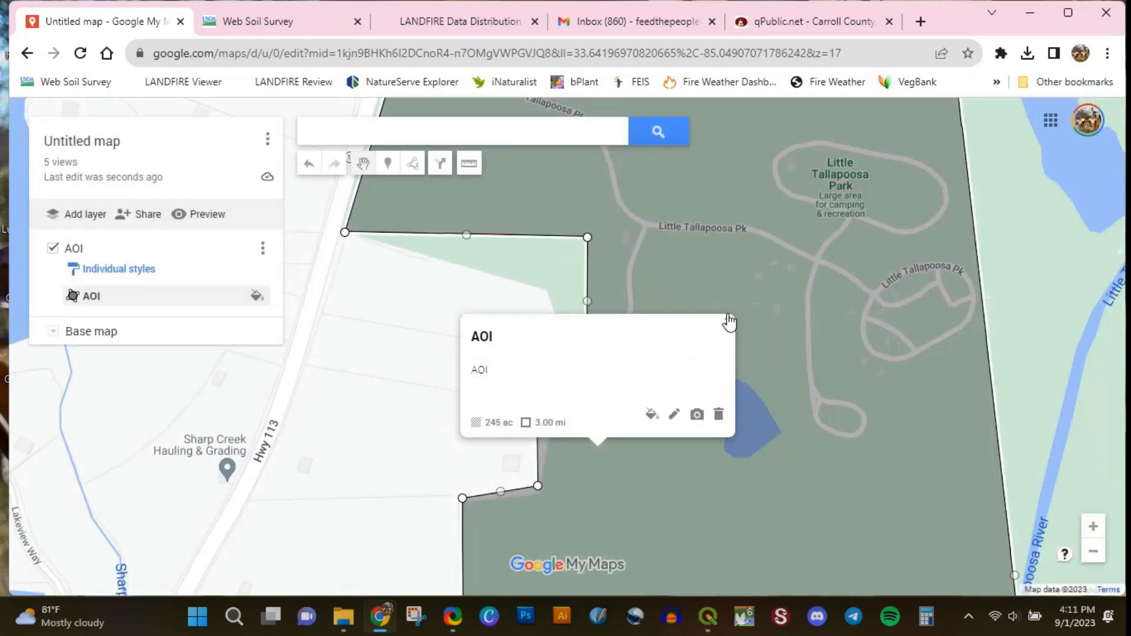
click(727, 321)
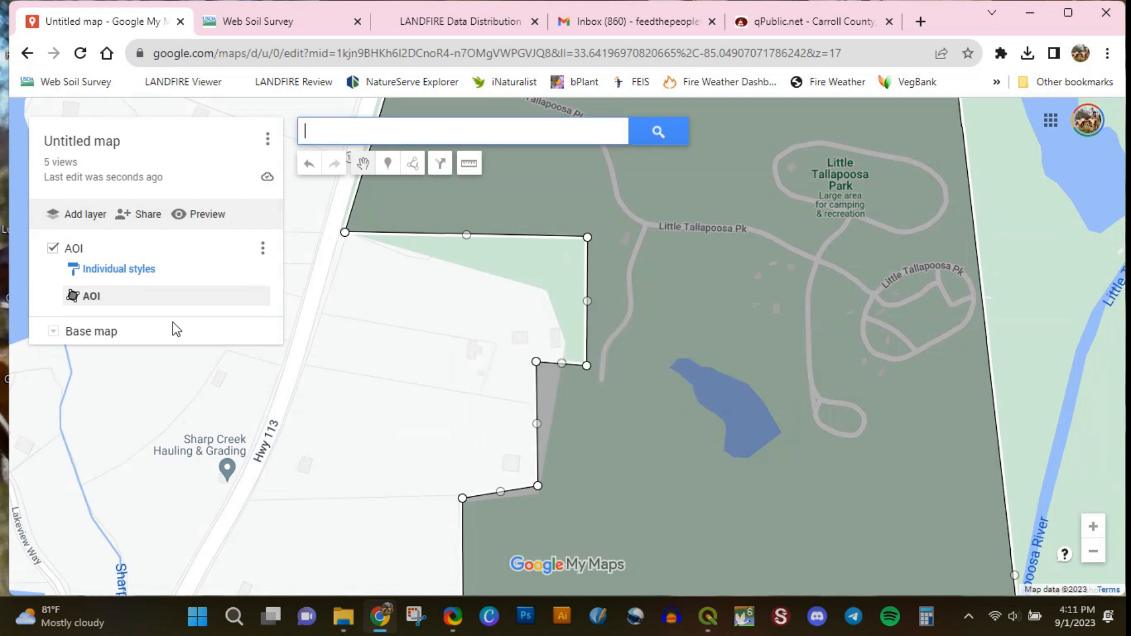
Reshape the AOI polygon's eastern edge so it angles past the pond to the river and runs straight south.
click(1093, 552)
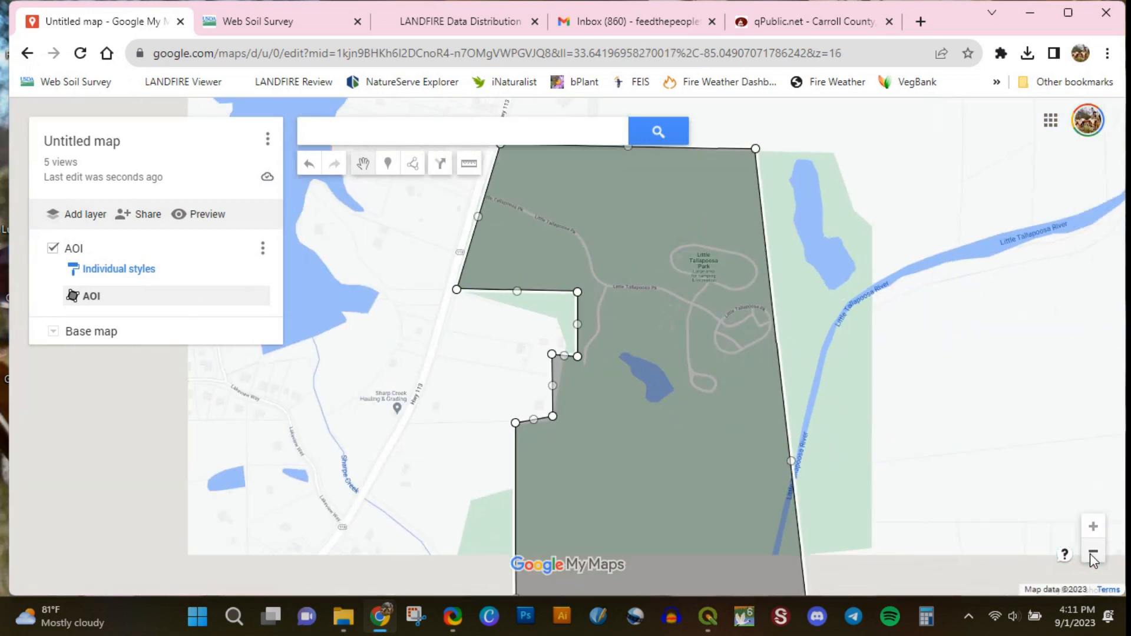
click(1094, 560)
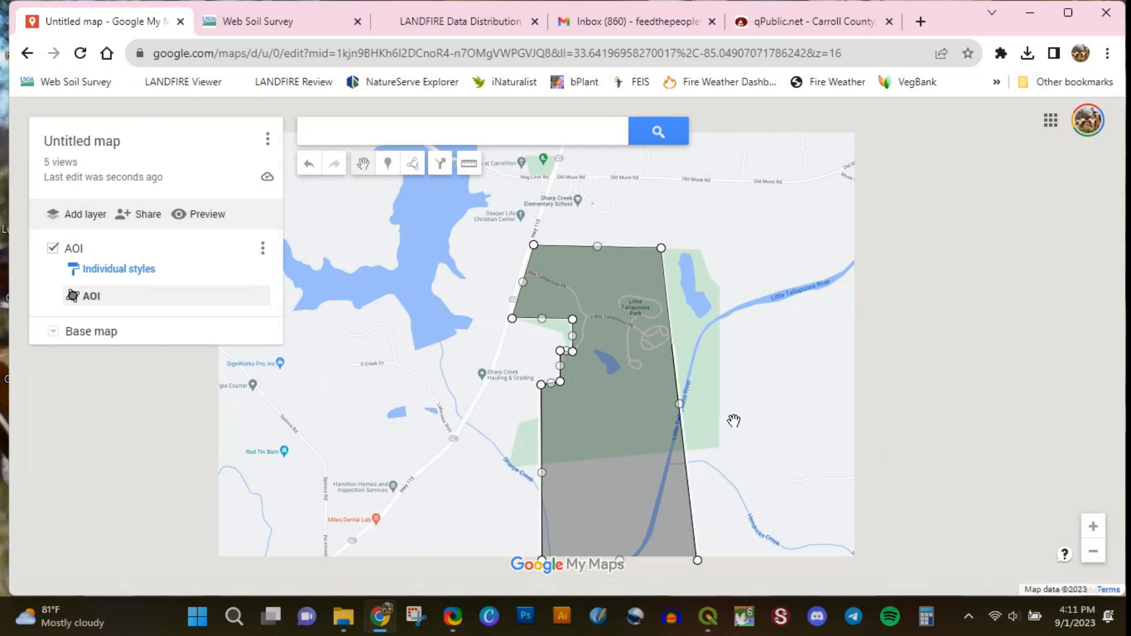
drag(729, 417, 660, 285)
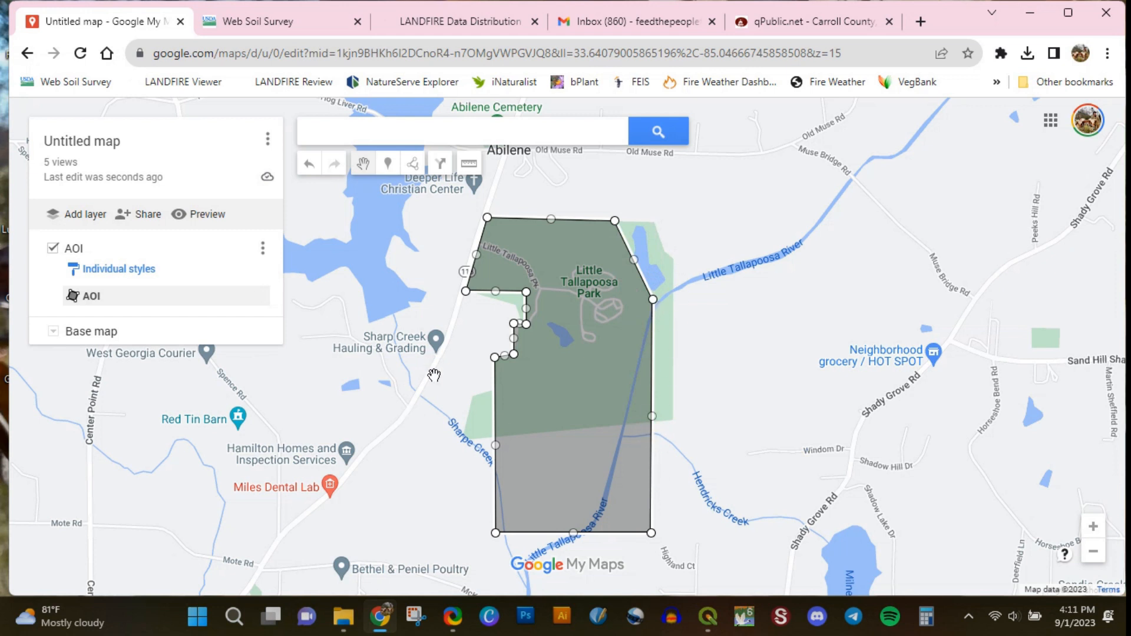
drag(440, 375, 459, 365)
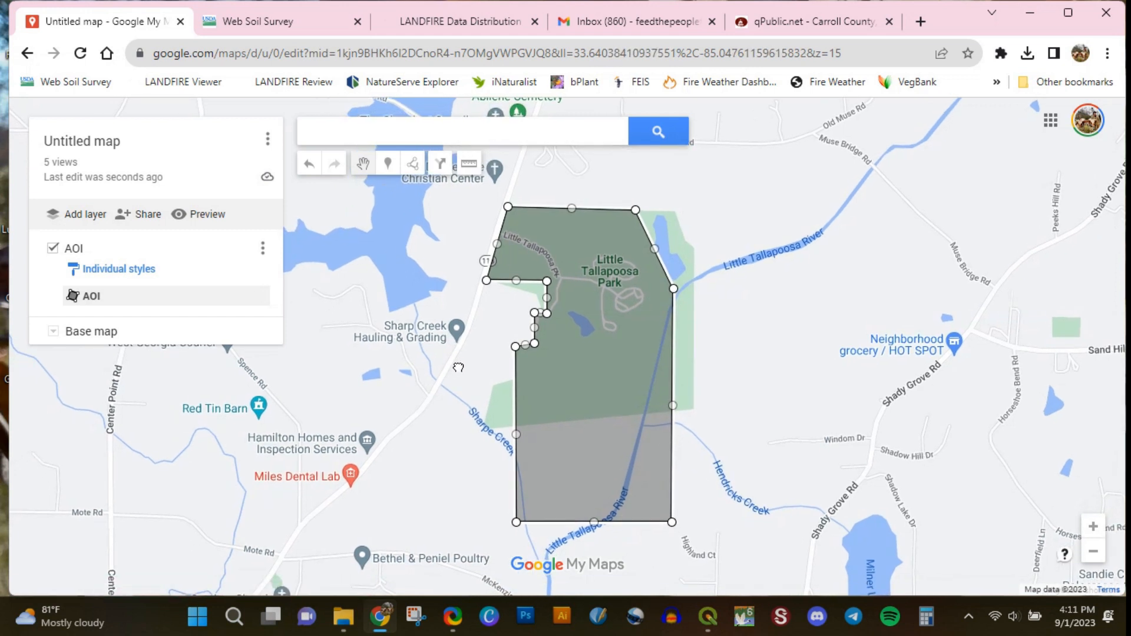
Export the AOI layer's data as KML/KMZ, check the download and switch to QGIS.
click(263, 250)
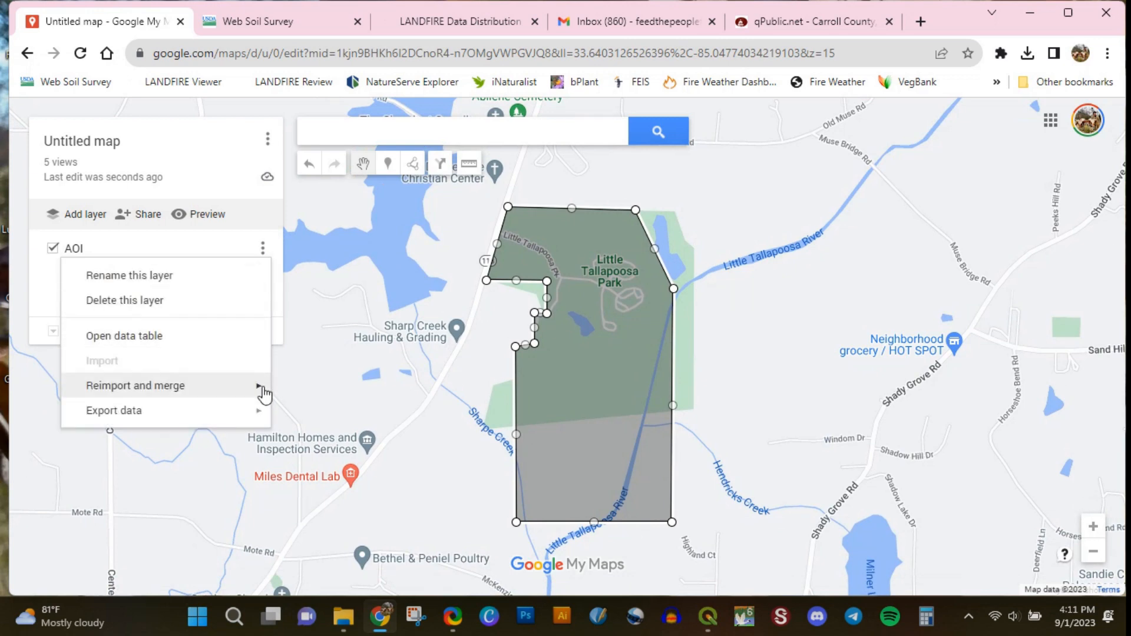
mouse_move(259, 420)
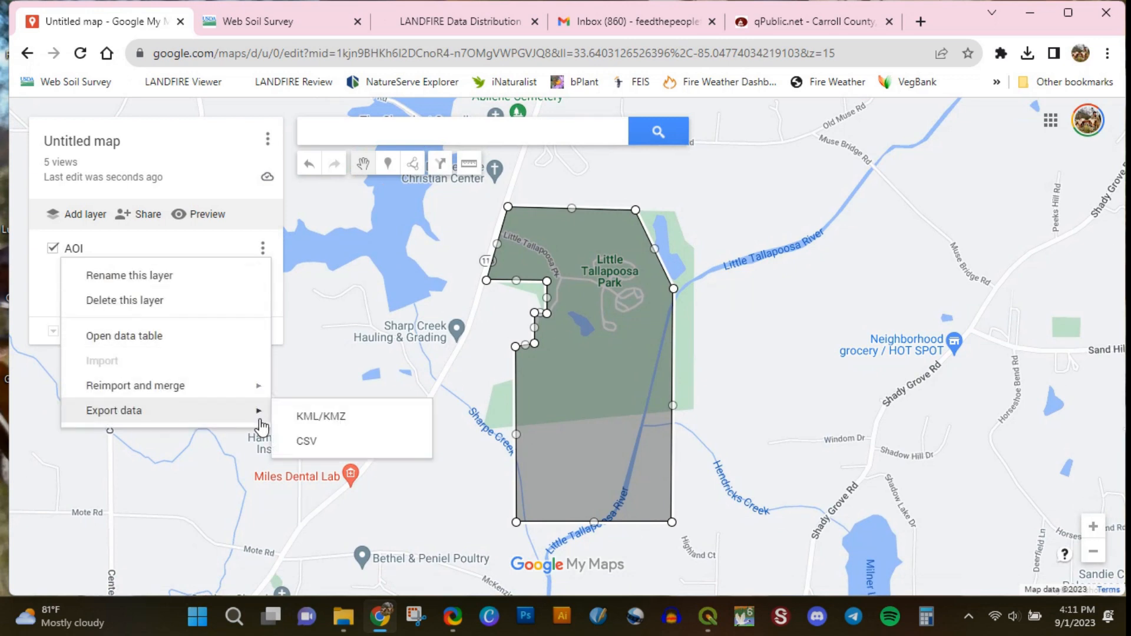
click(321, 418)
click(398, 391)
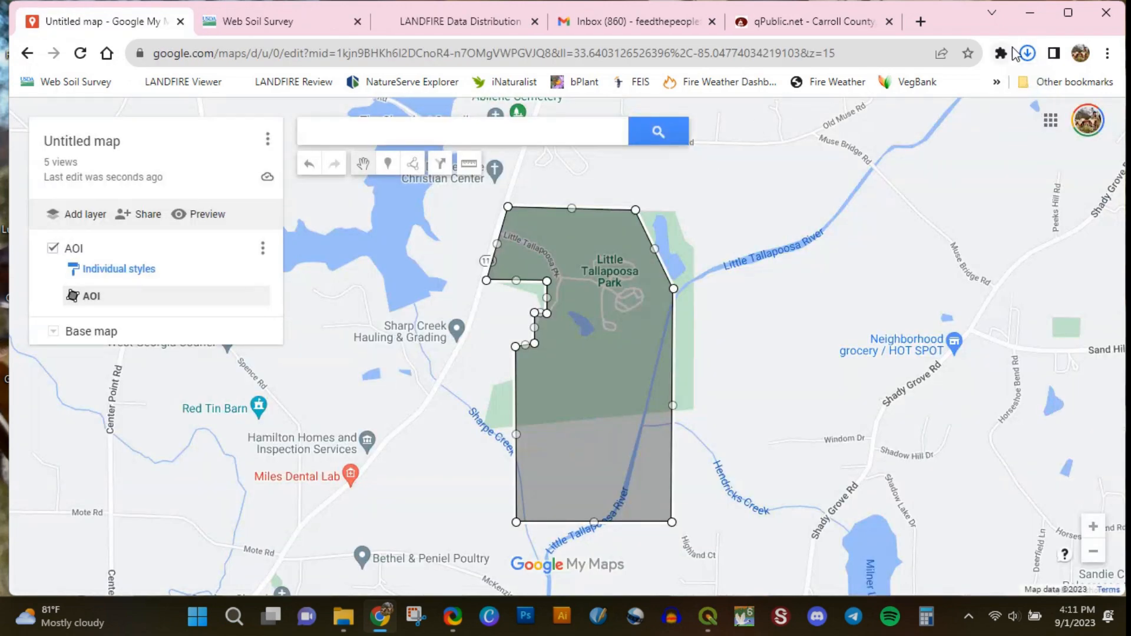
click(1027, 53)
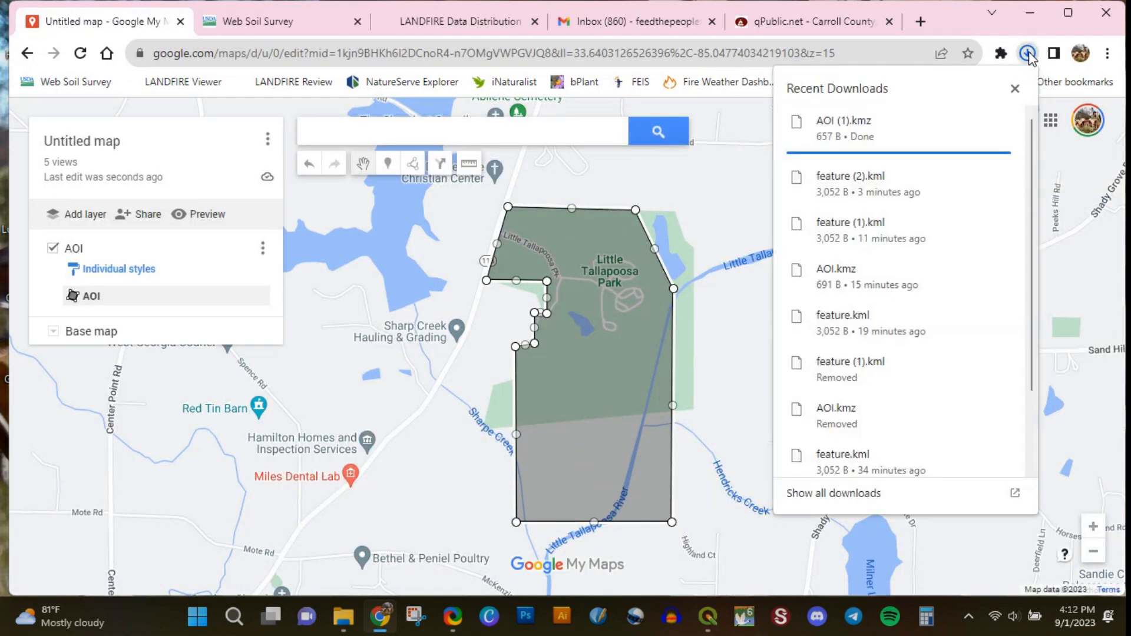
click(1028, 54)
click(707, 617)
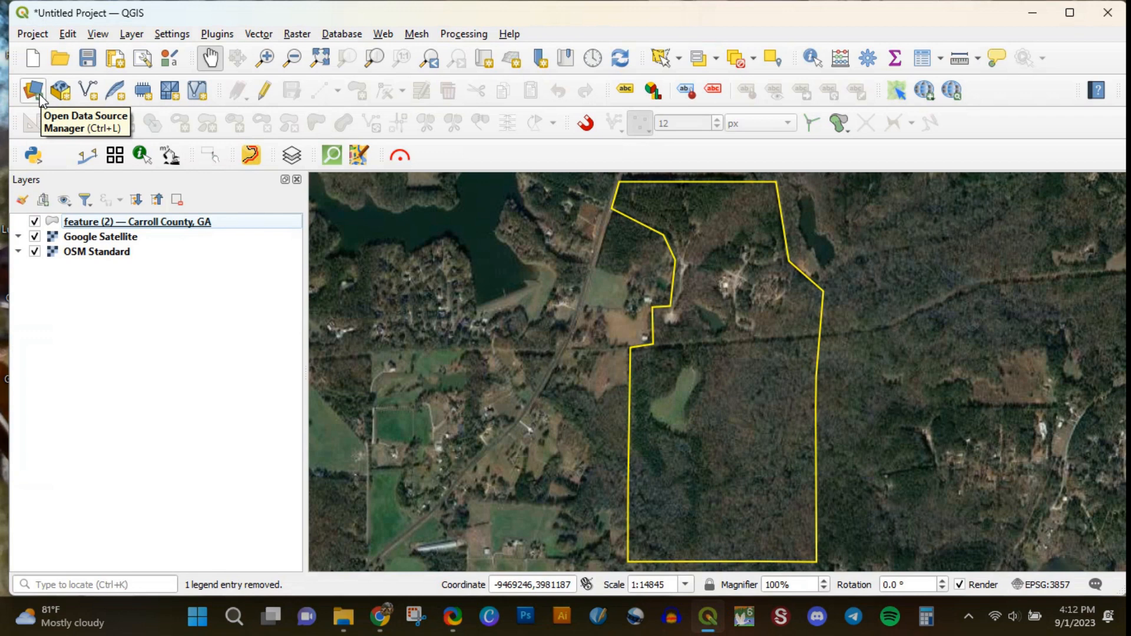
click(33, 90)
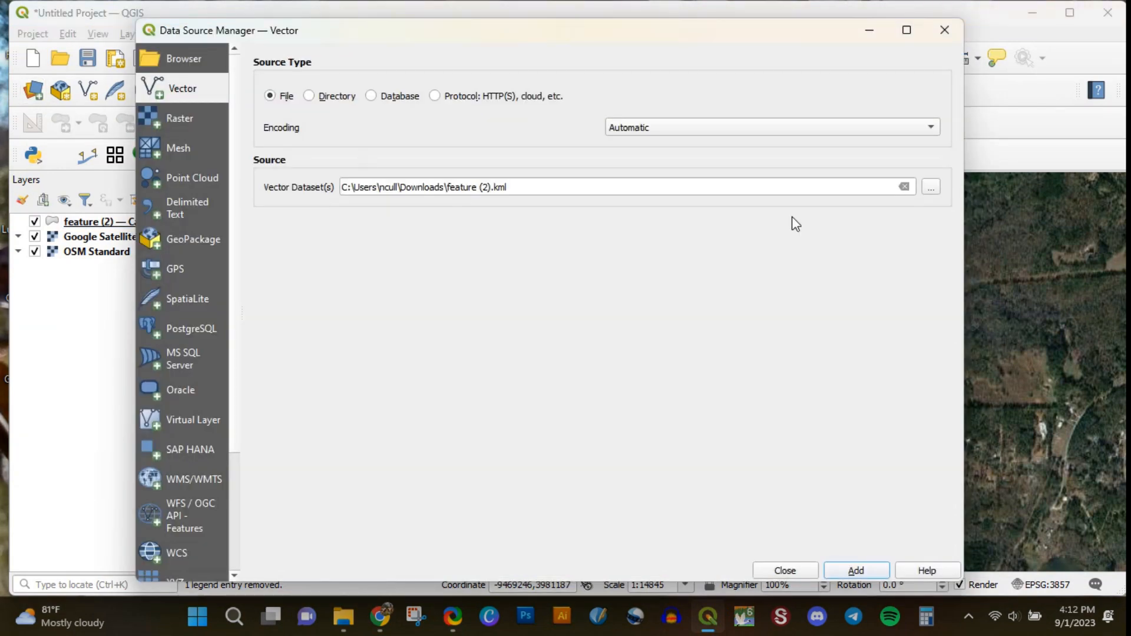
click(789, 571)
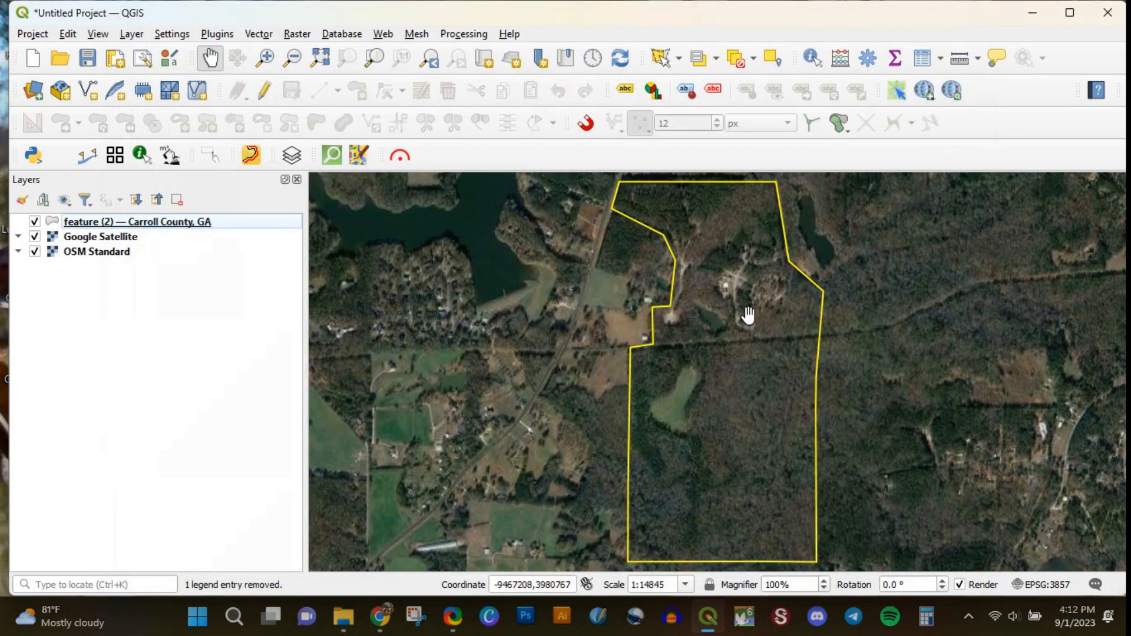
click(155, 225)
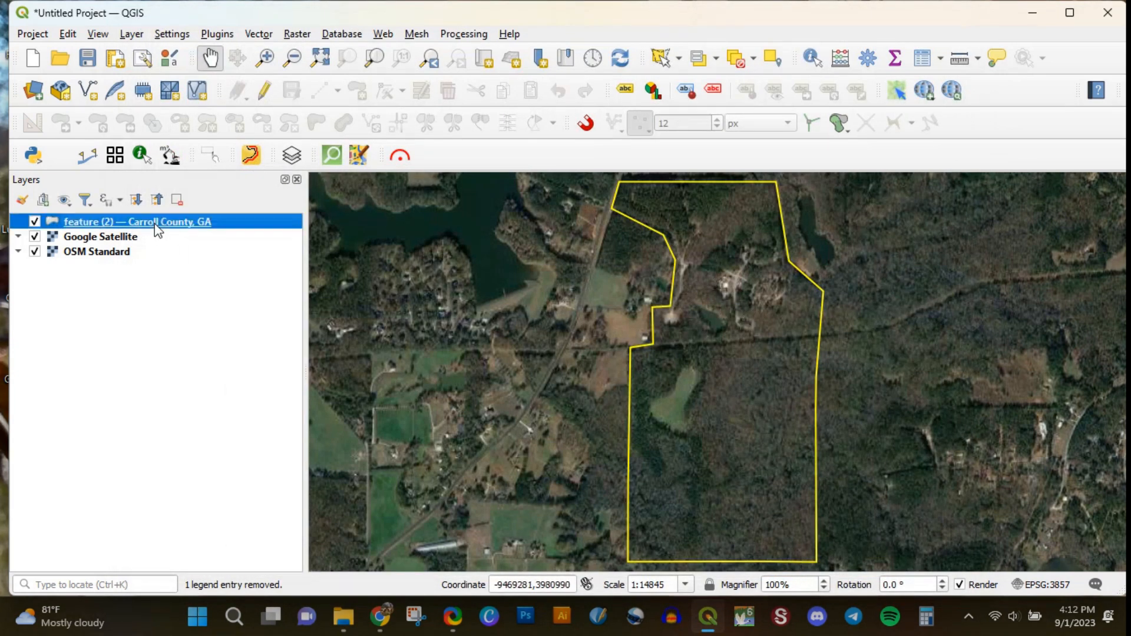
right_click(156, 224)
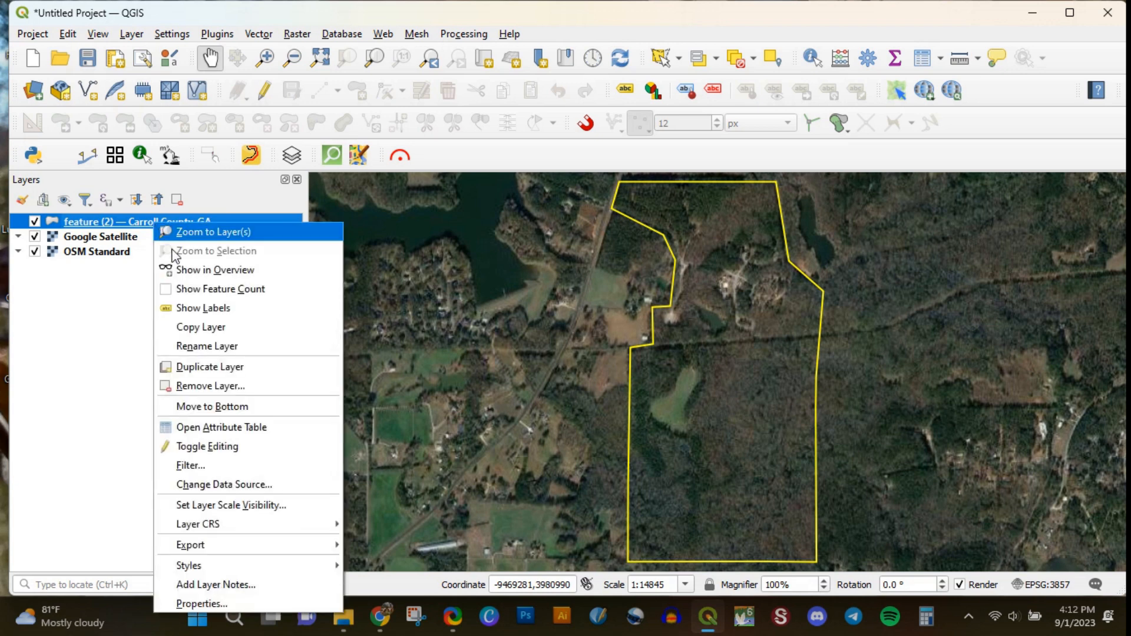
click(112, 221)
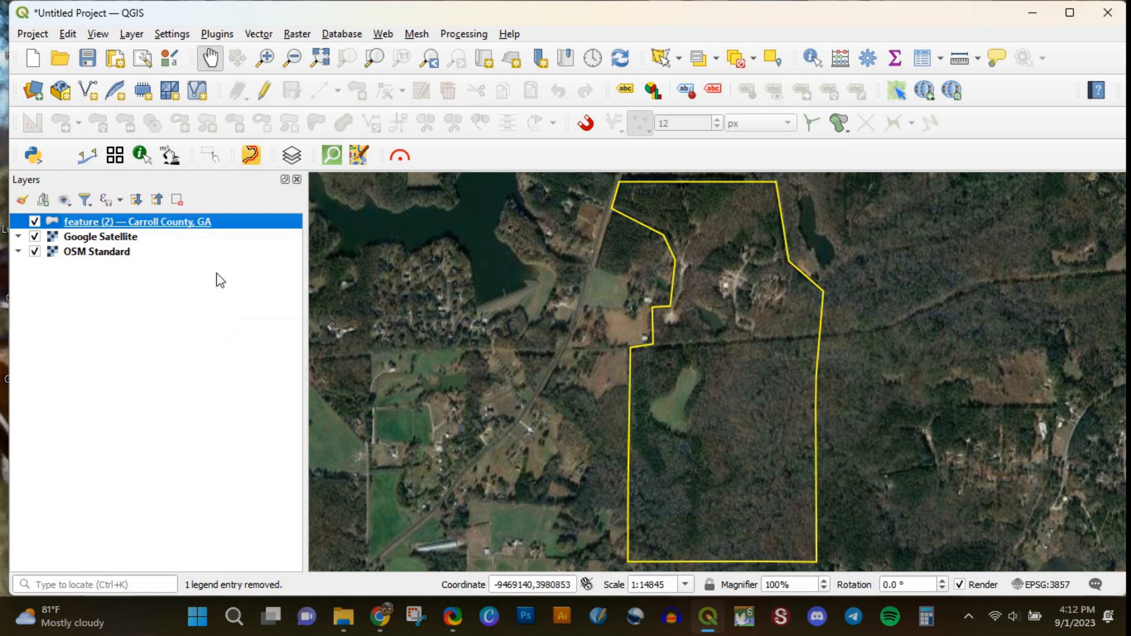
Export the feature (2) — Carroll County, GA layer as an ESRI Shapefile named AOI in the Little Tallapoosa Park folder.
right_click(152, 227)
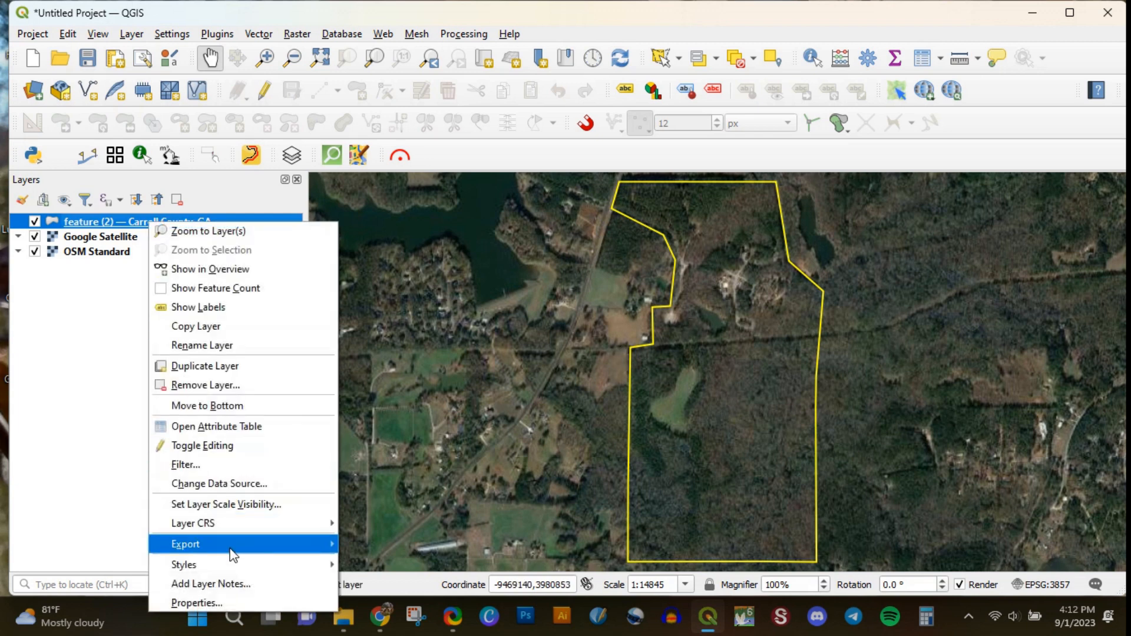
mouse_move(243, 554)
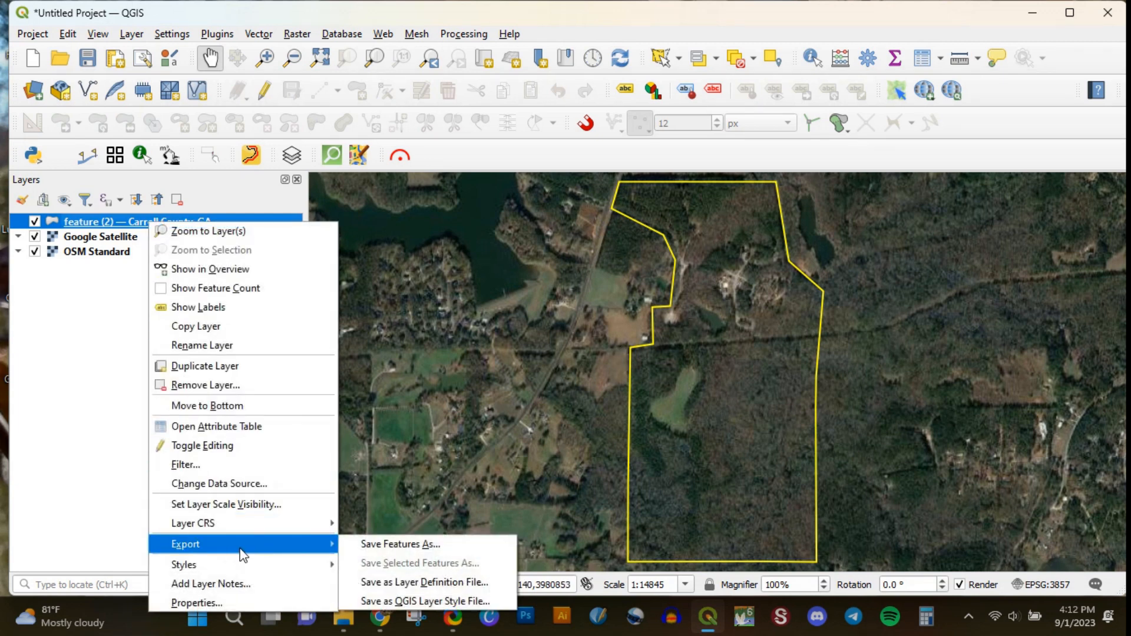
click(400, 543)
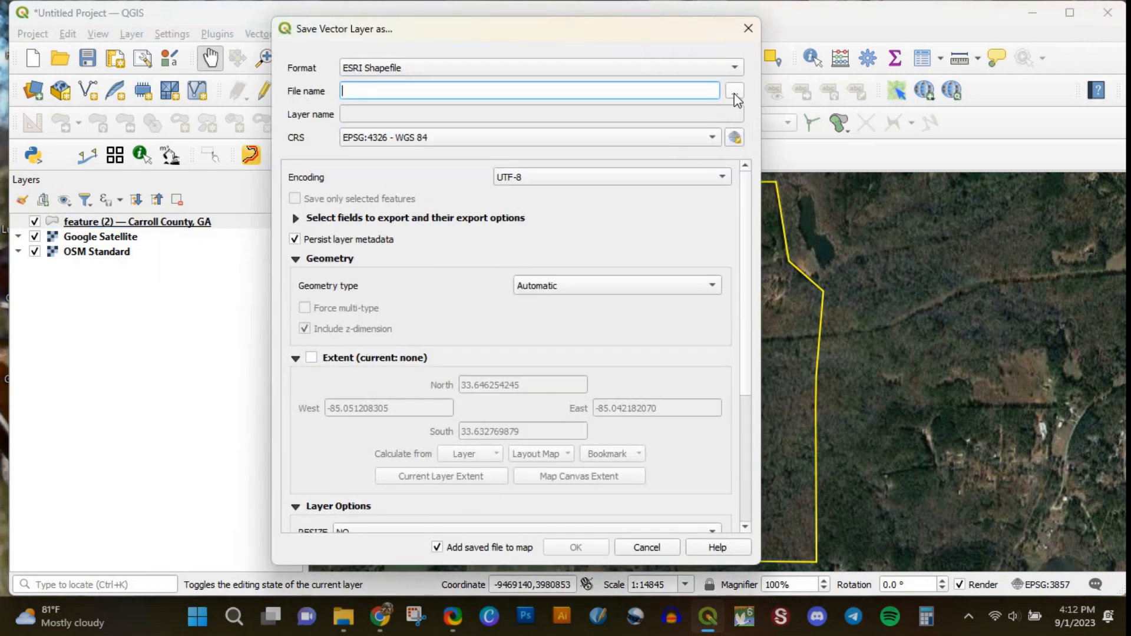
click(522, 67)
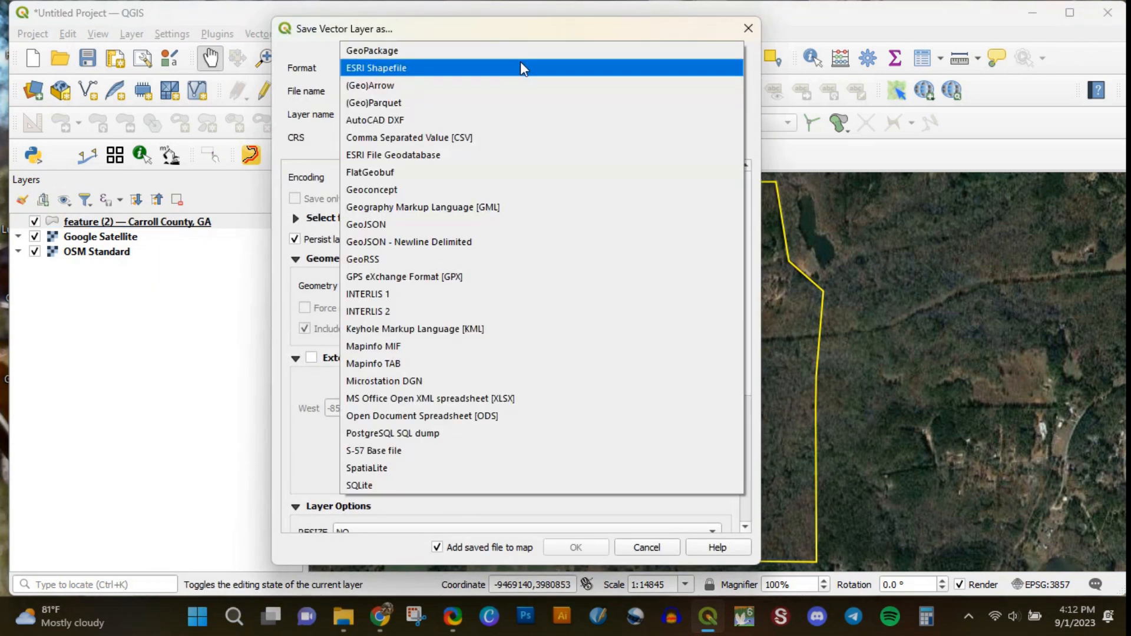
click(400, 69)
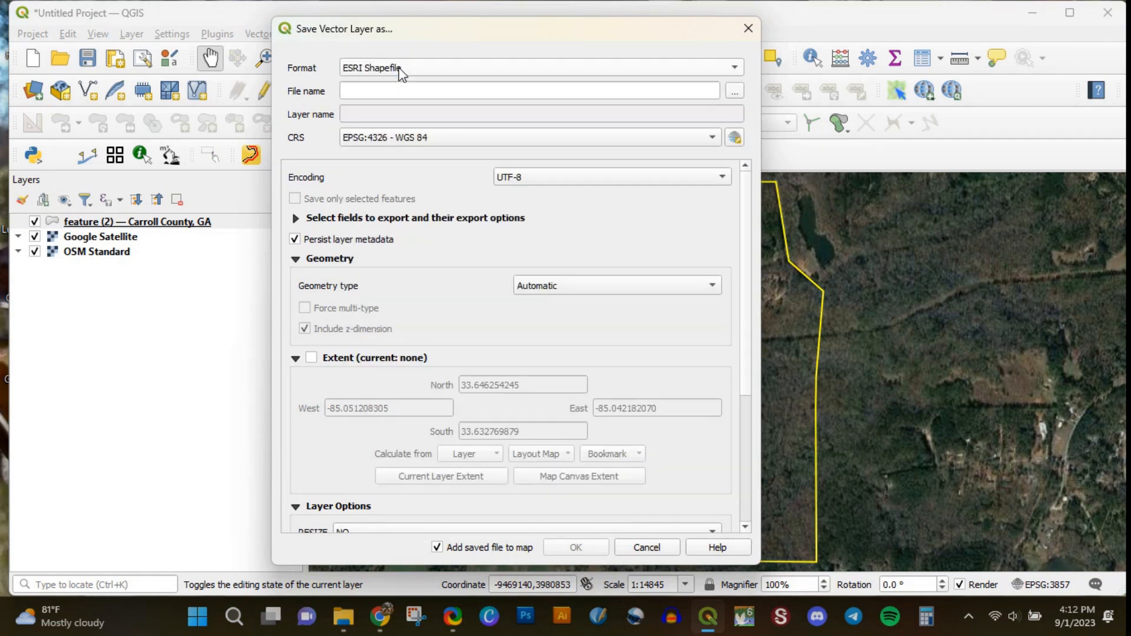
click(731, 88)
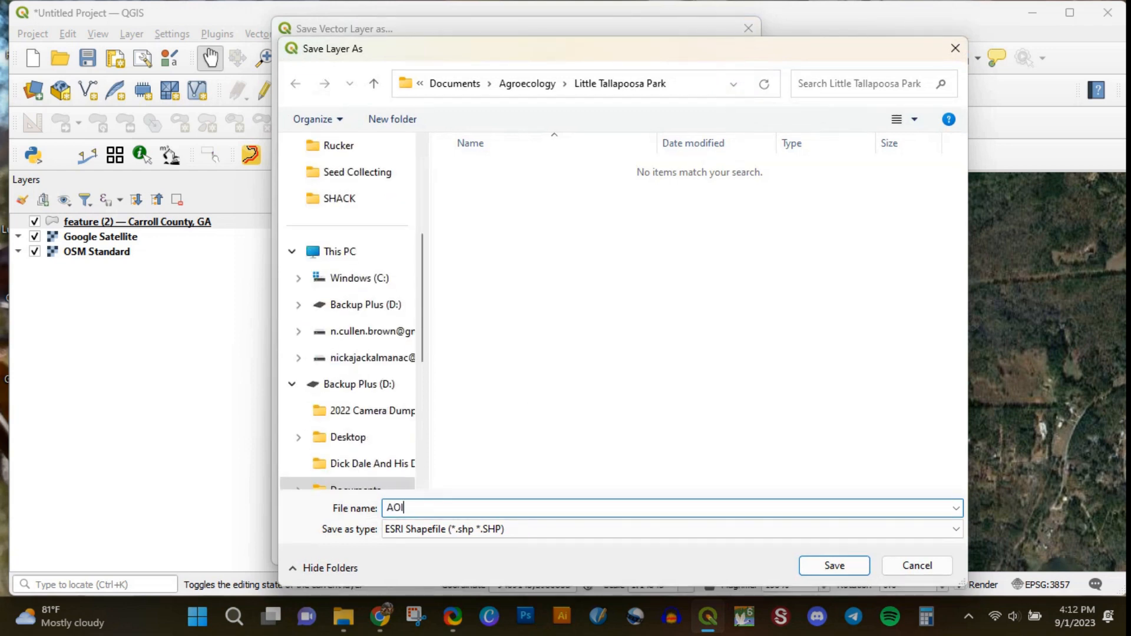
key(Return)
key(Return)
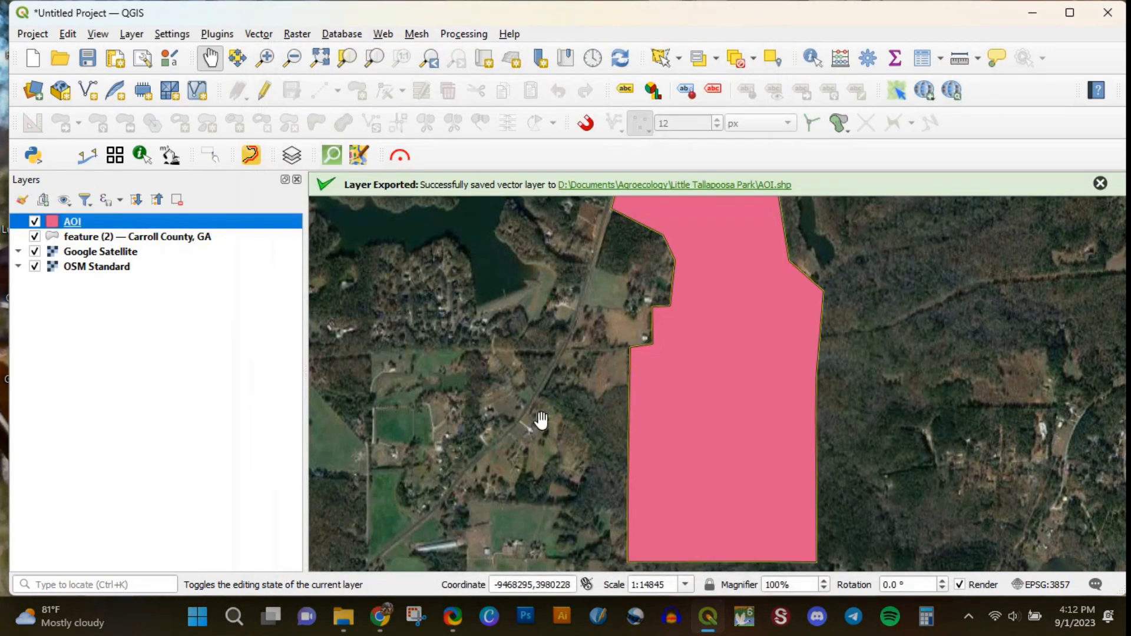
Hide the feature (2) — Carroll County, GA layer and remove it from the project.
click(35, 236)
click(73, 239)
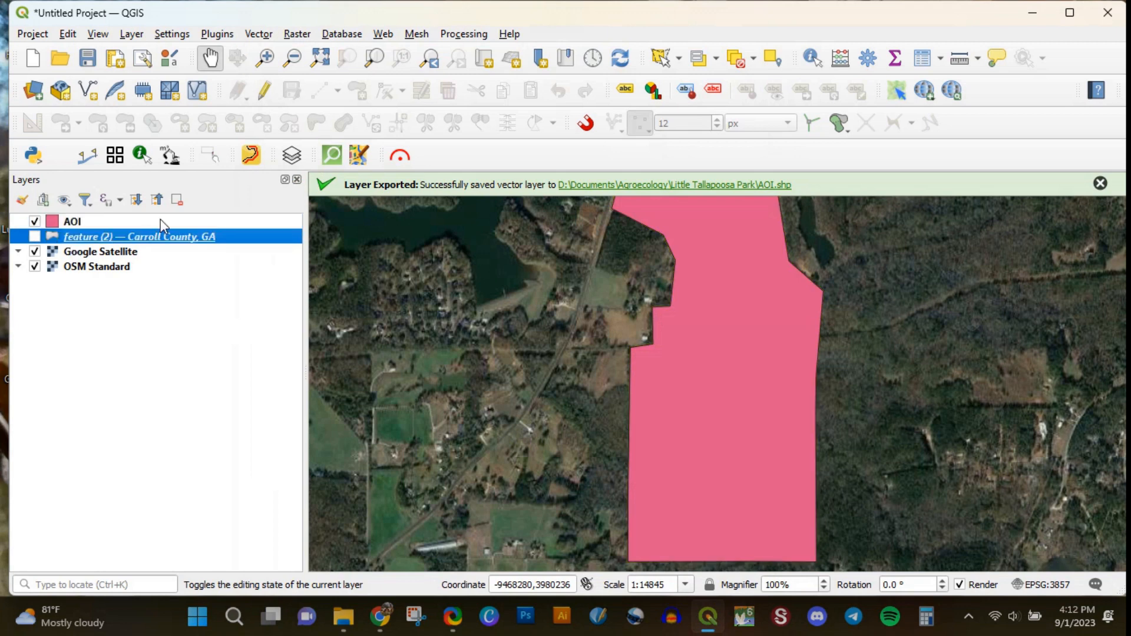
click(177, 201)
click(556, 324)
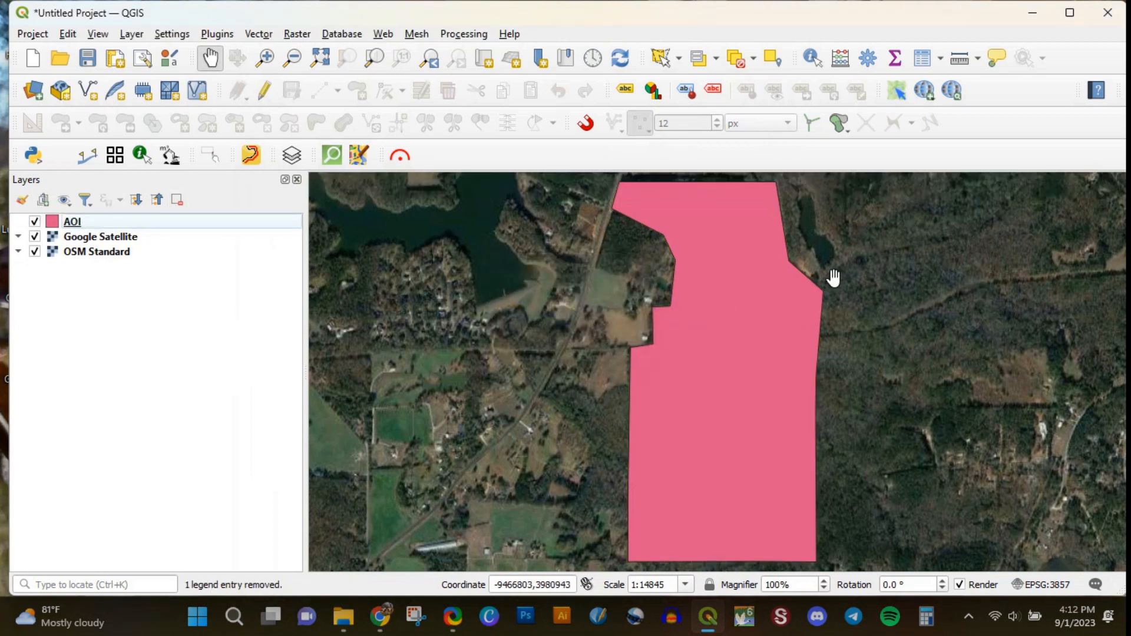
Switch to the browser and check the AOI import formats in Web Soil Survey and the LANDFIRE Data Download Tool.
click(379, 626)
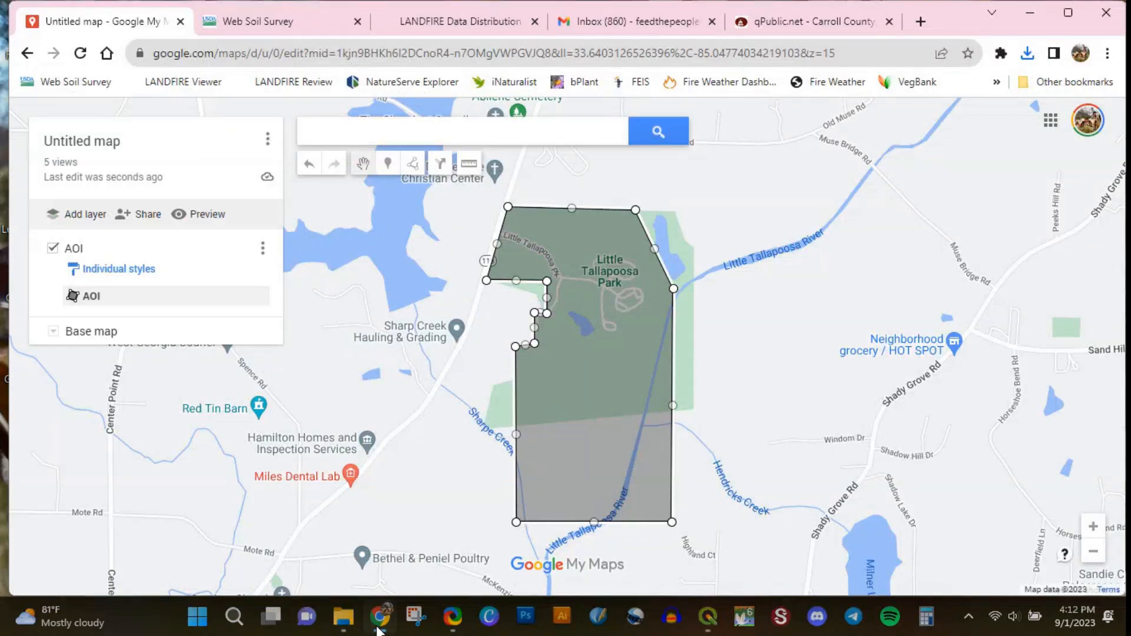
click(295, 23)
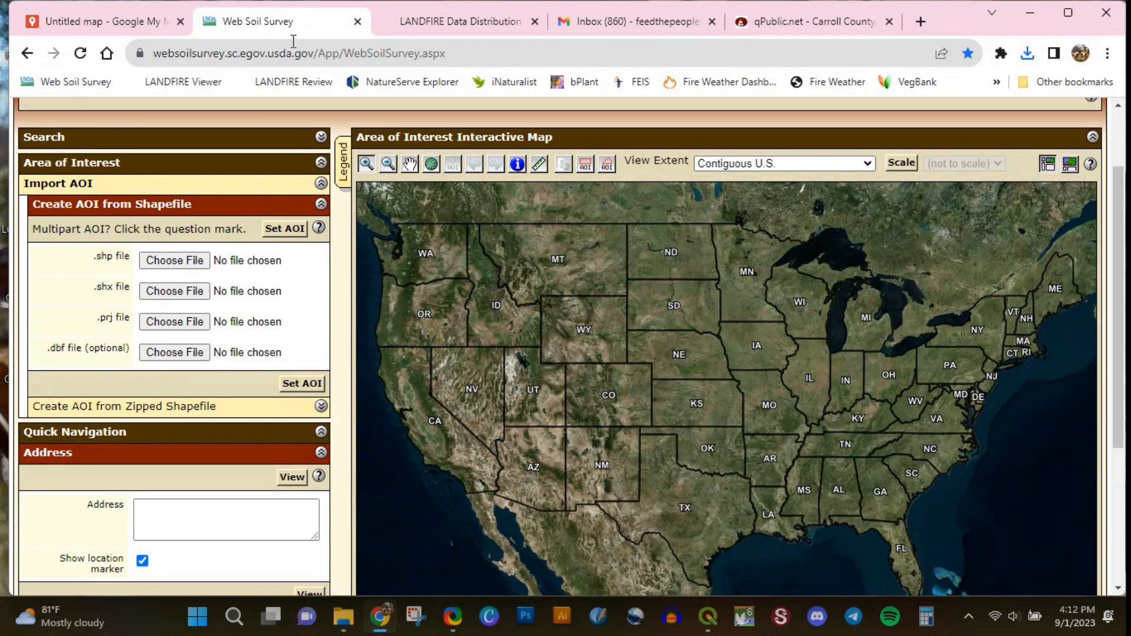
click(476, 23)
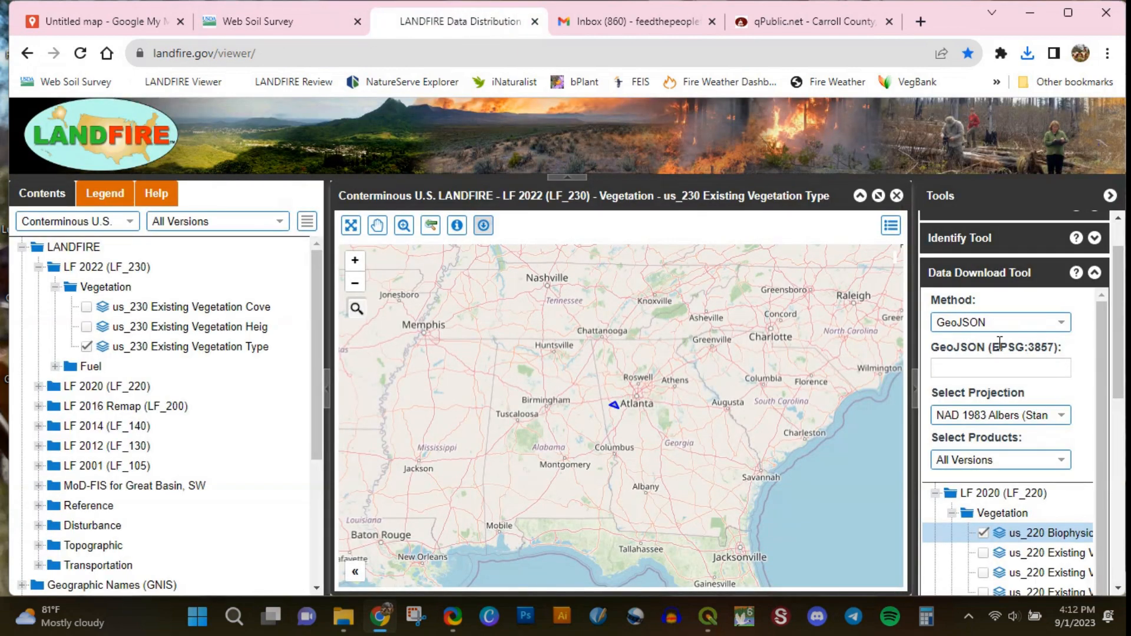
drag(933, 347, 1050, 348)
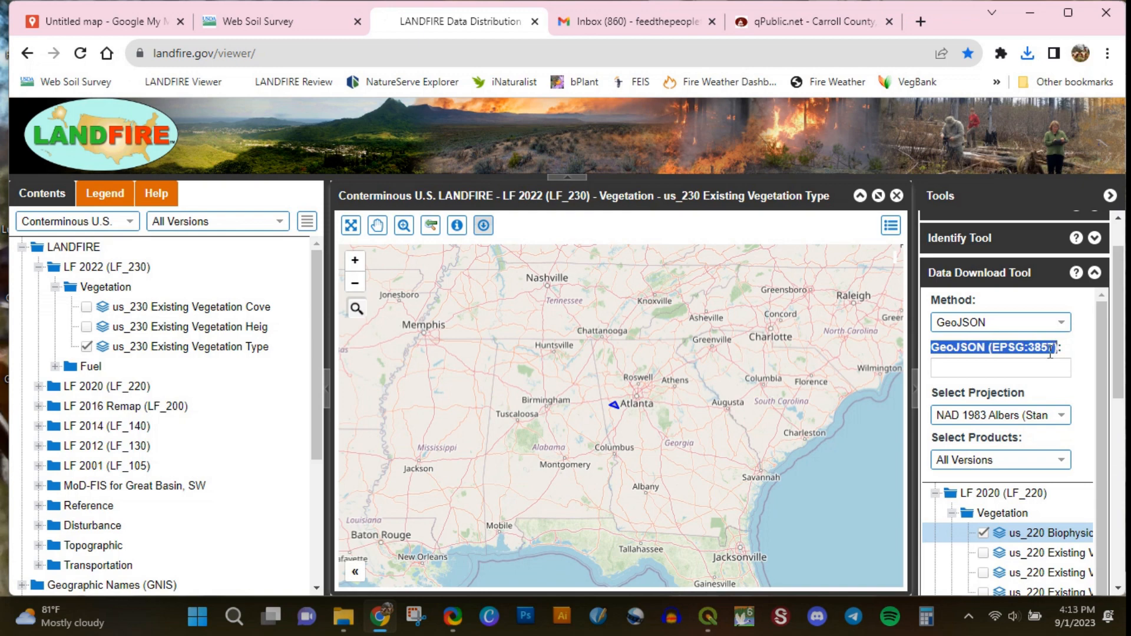
Switch to QGIS and start exporting the AOI layer's features with GeoJSON as the format.
click(380, 617)
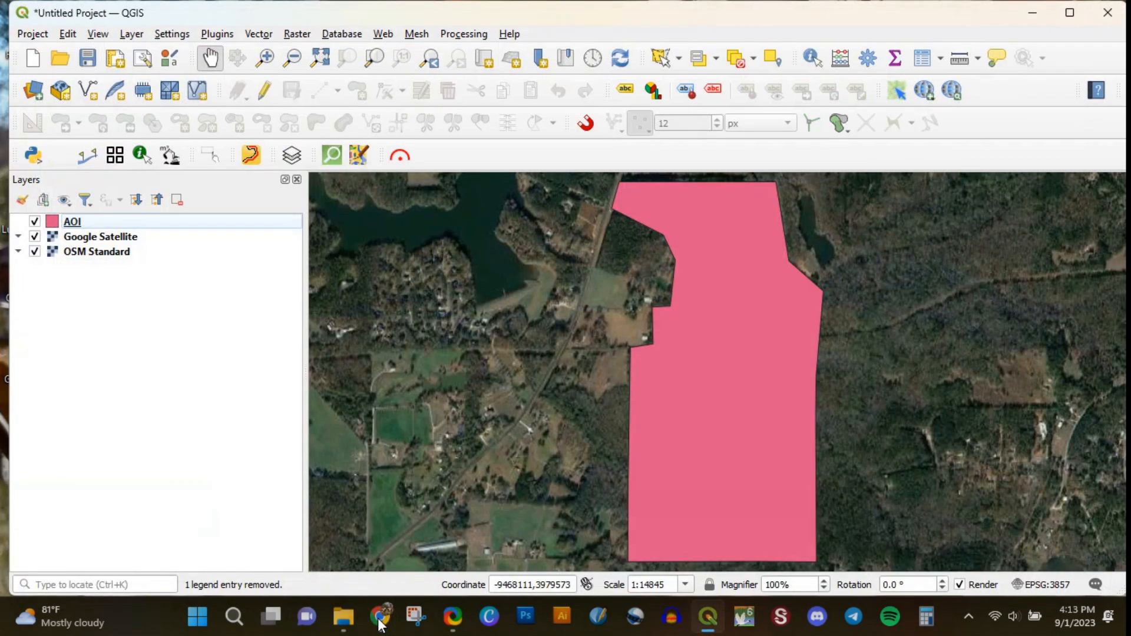
right_click(216, 222)
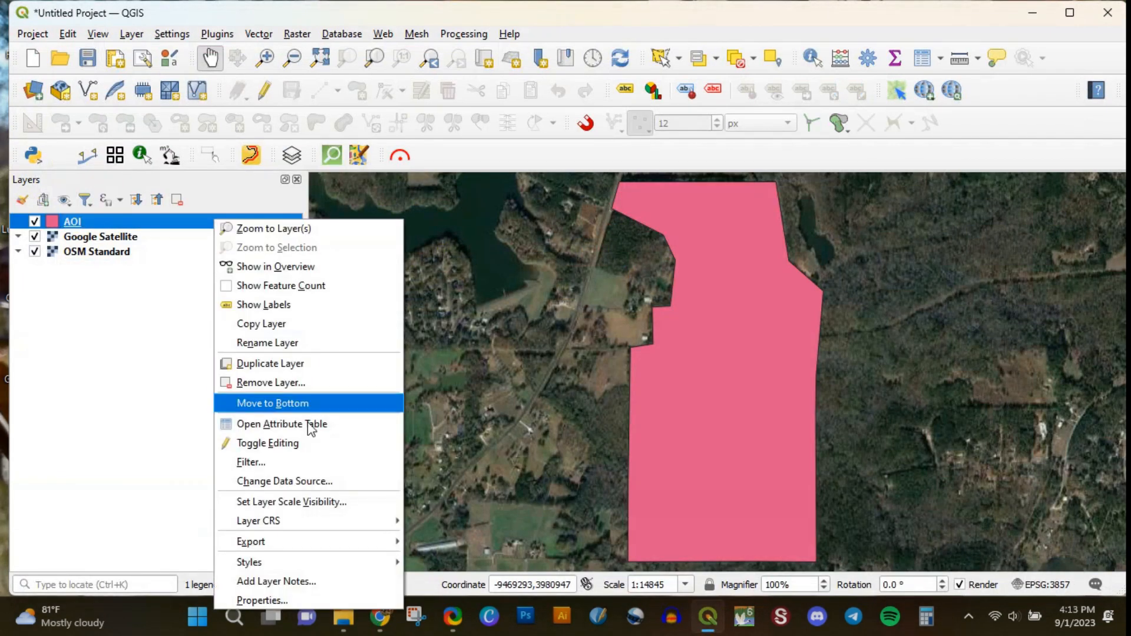
mouse_move(333, 554)
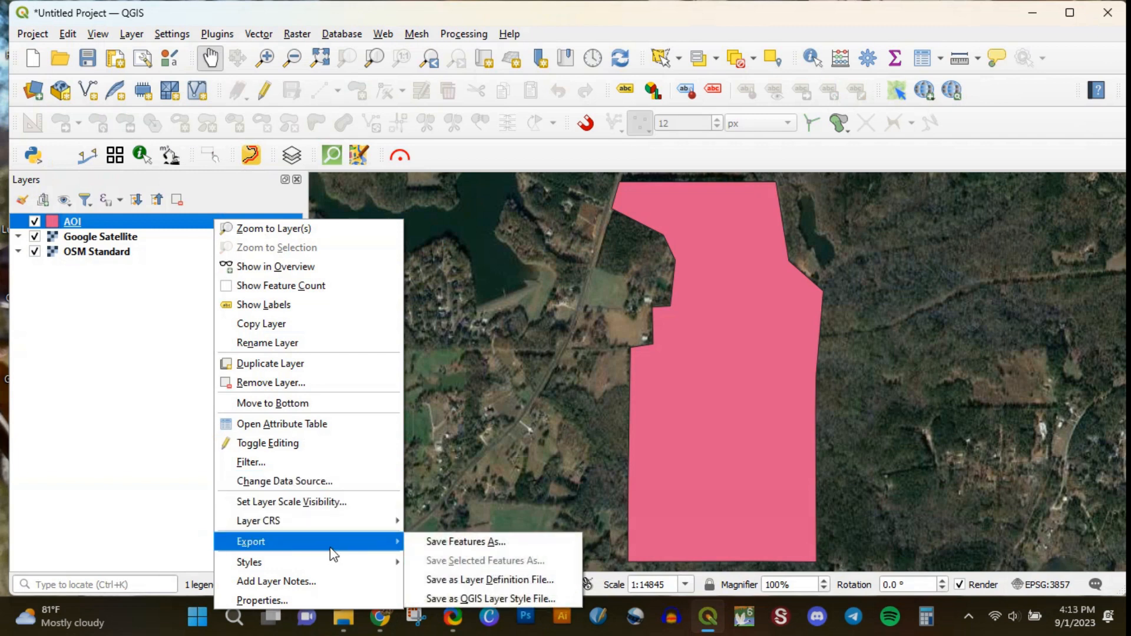
click(449, 543)
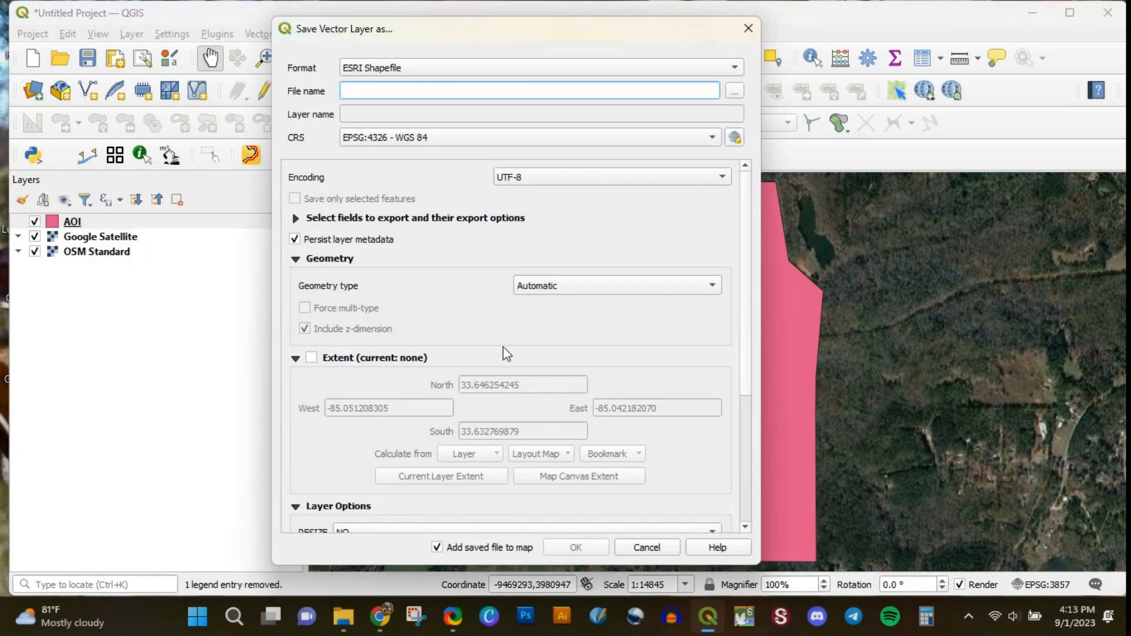
click(695, 69)
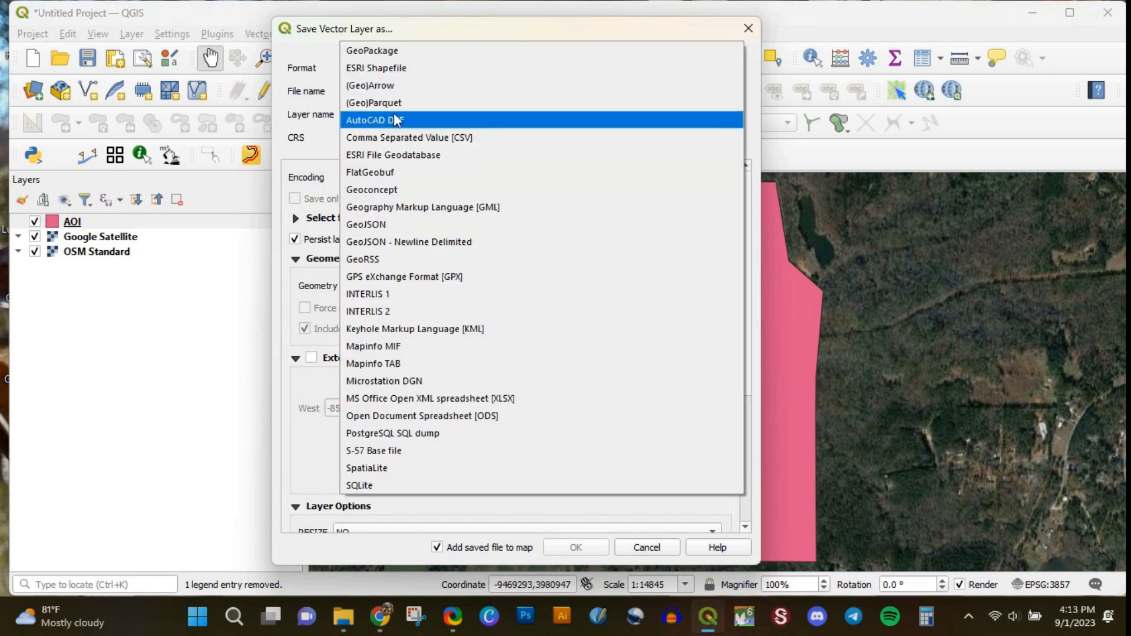
click(394, 227)
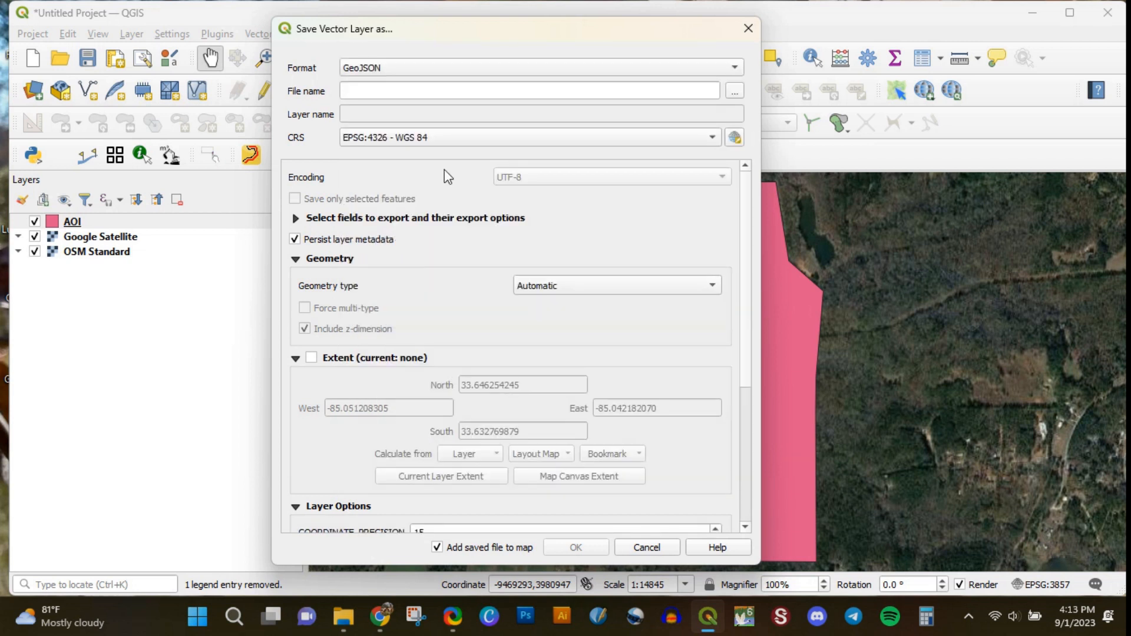
Check LANDFIRE's GeoJSON projection in the browser and set the export CRS in QGIS to EPSG:3857 - WGS 84 / Pseudo-Mercator.
click(734, 137)
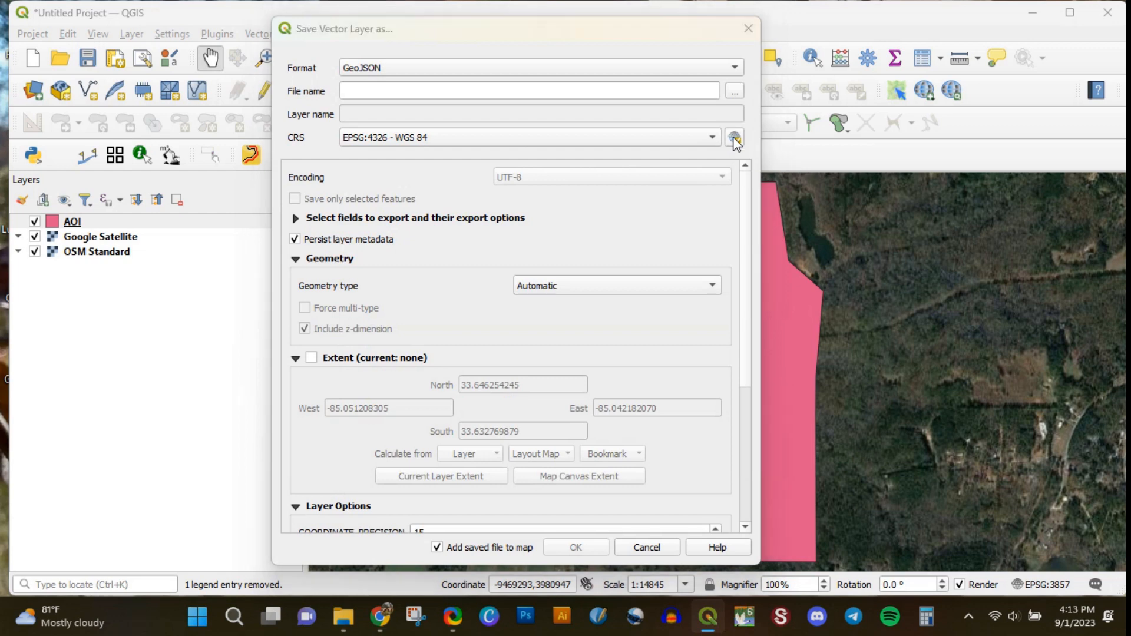
click(380, 616)
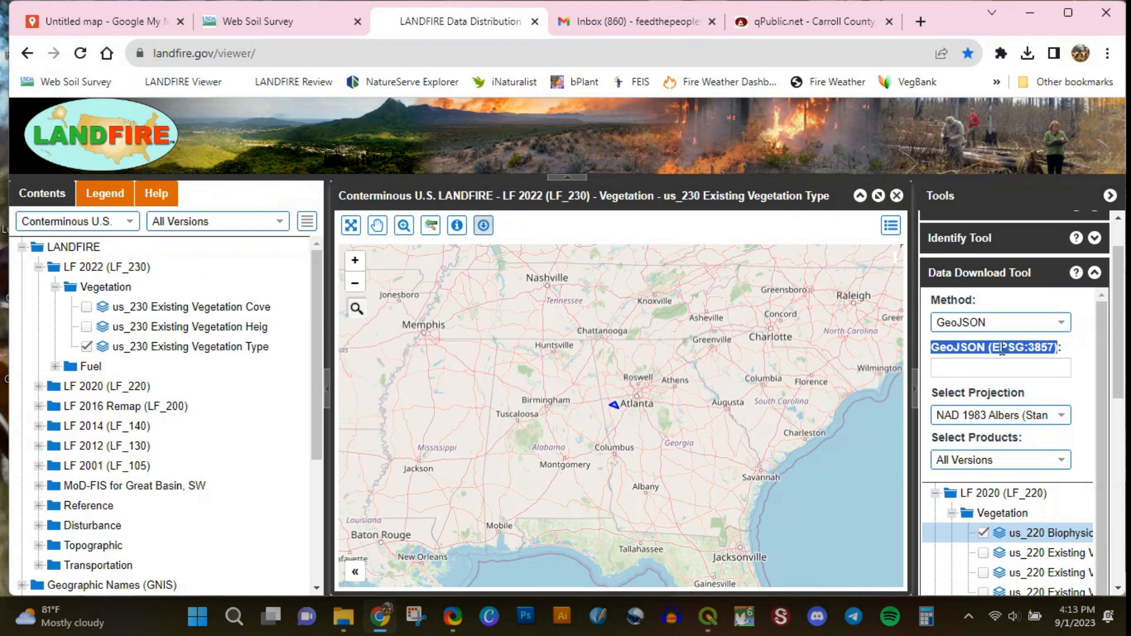
click(704, 618)
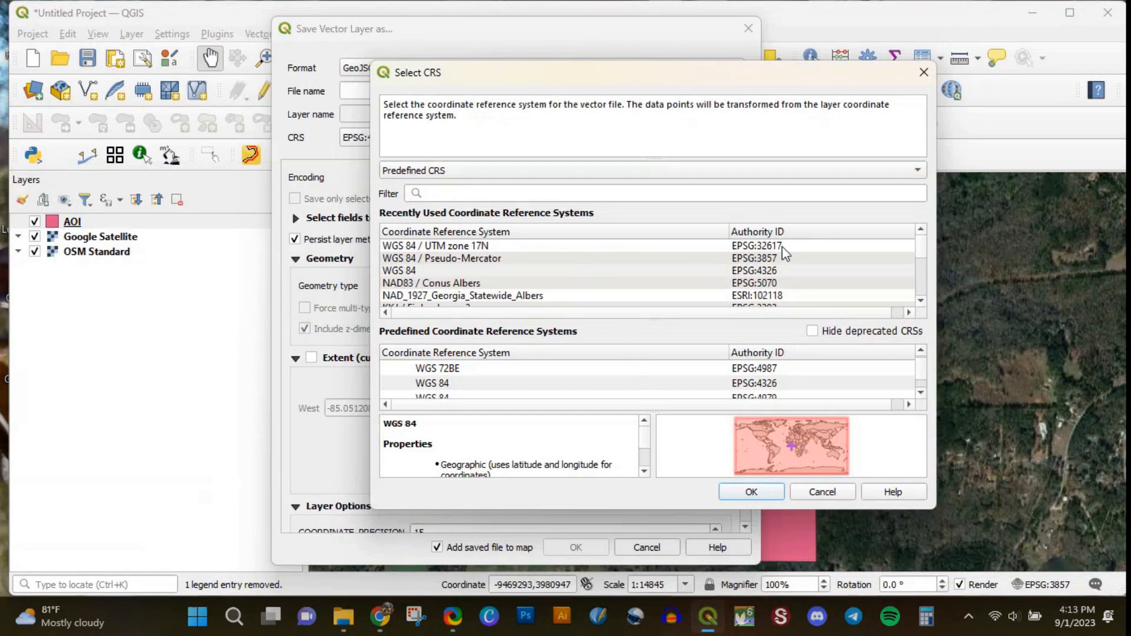
click(783, 259)
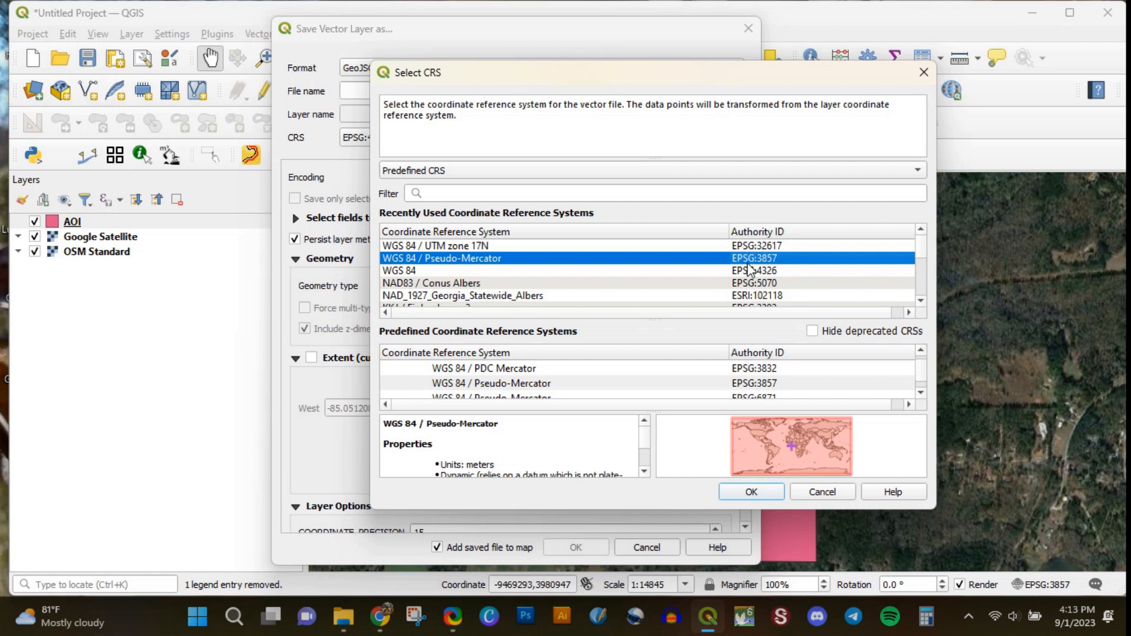
click(741, 494)
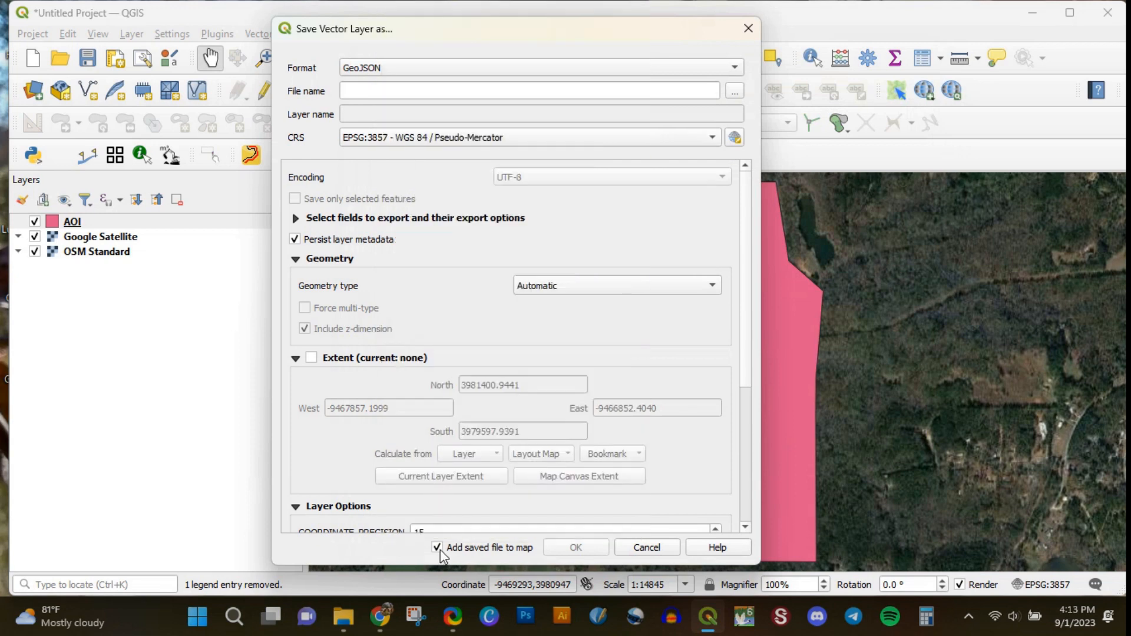
Turn off adding the saved file to the map and set the export geometry type to Polygon.
click(438, 547)
click(538, 286)
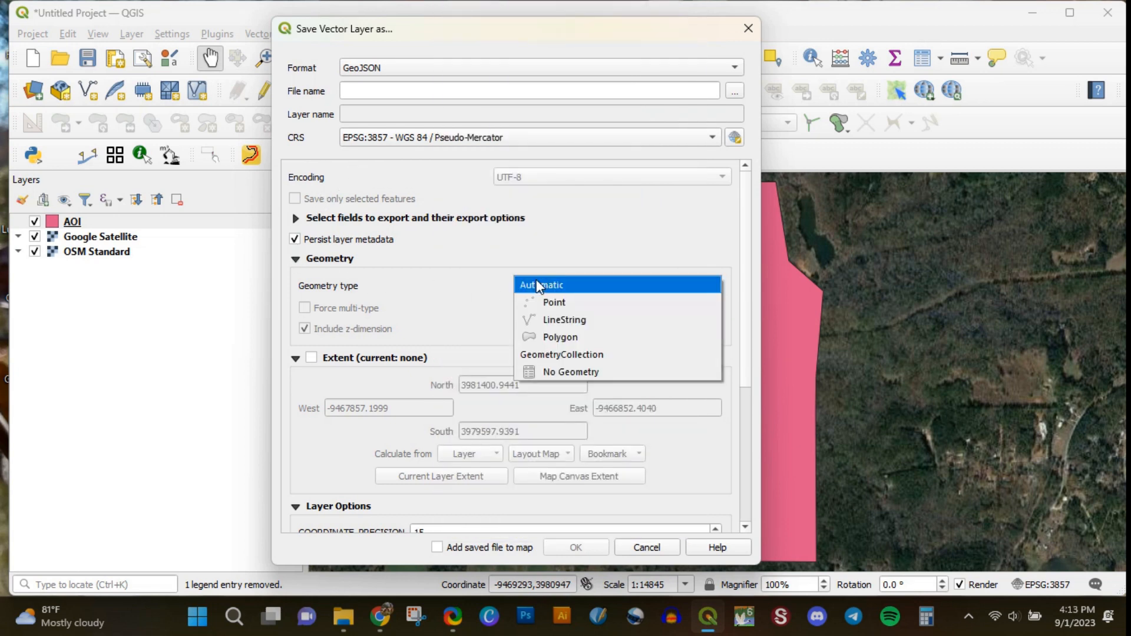
click(560, 339)
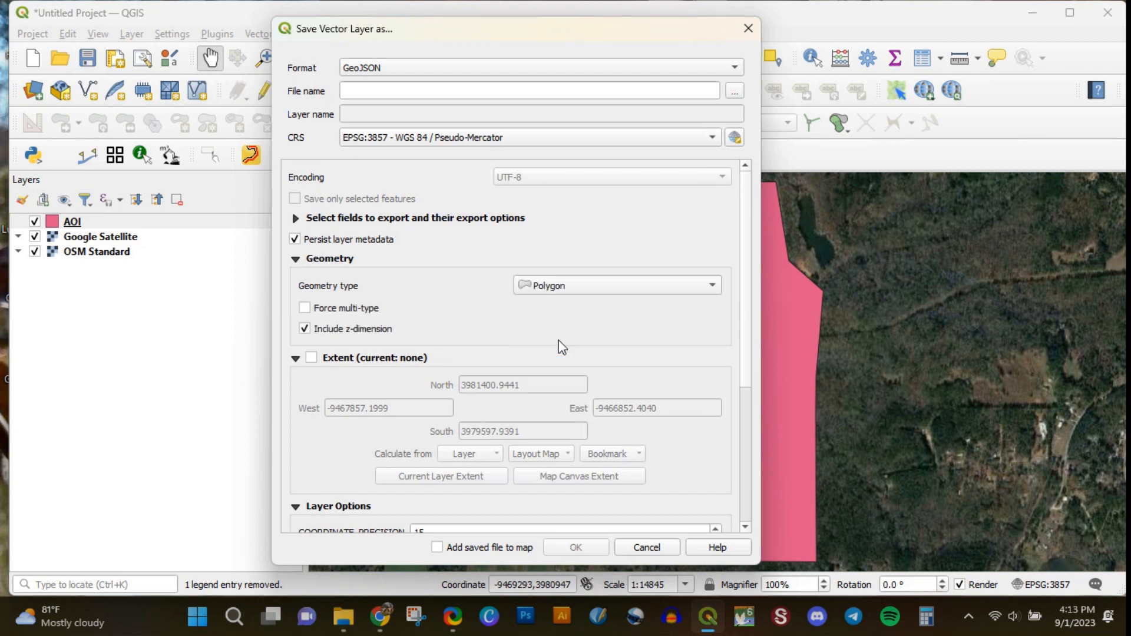
Name the GeoJSON output file AOI in the Little Tallapoosa Park folder.
click(734, 91)
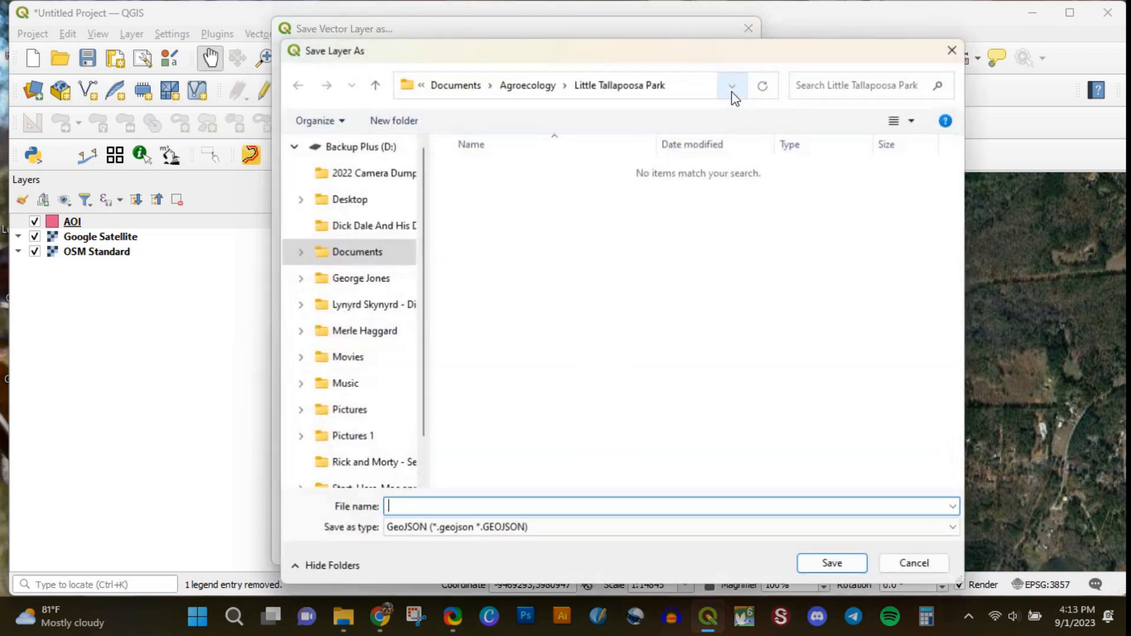
click(416, 508)
text(AOI)
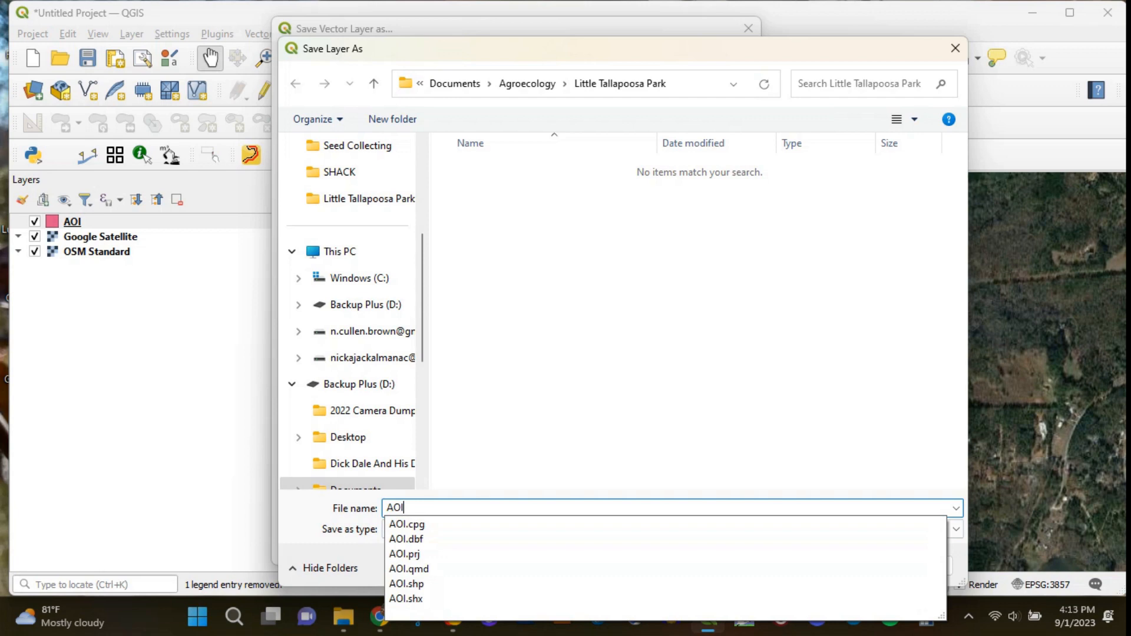
click(839, 574)
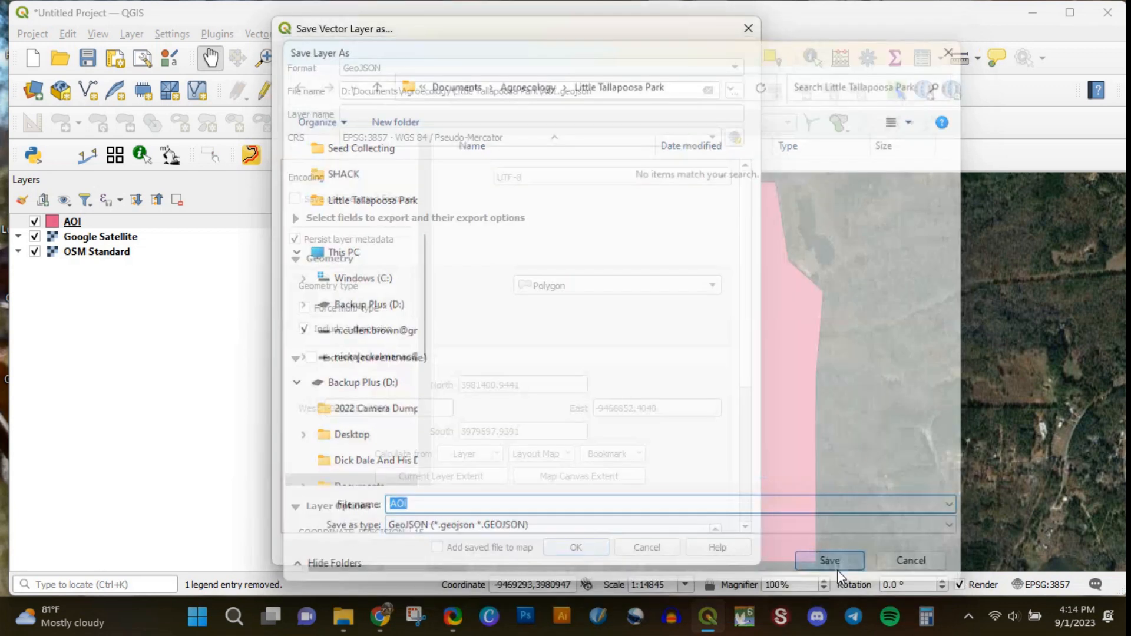
Set the geometry type to Automatic, export the AOI layer and dismiss the export message.
click(561, 283)
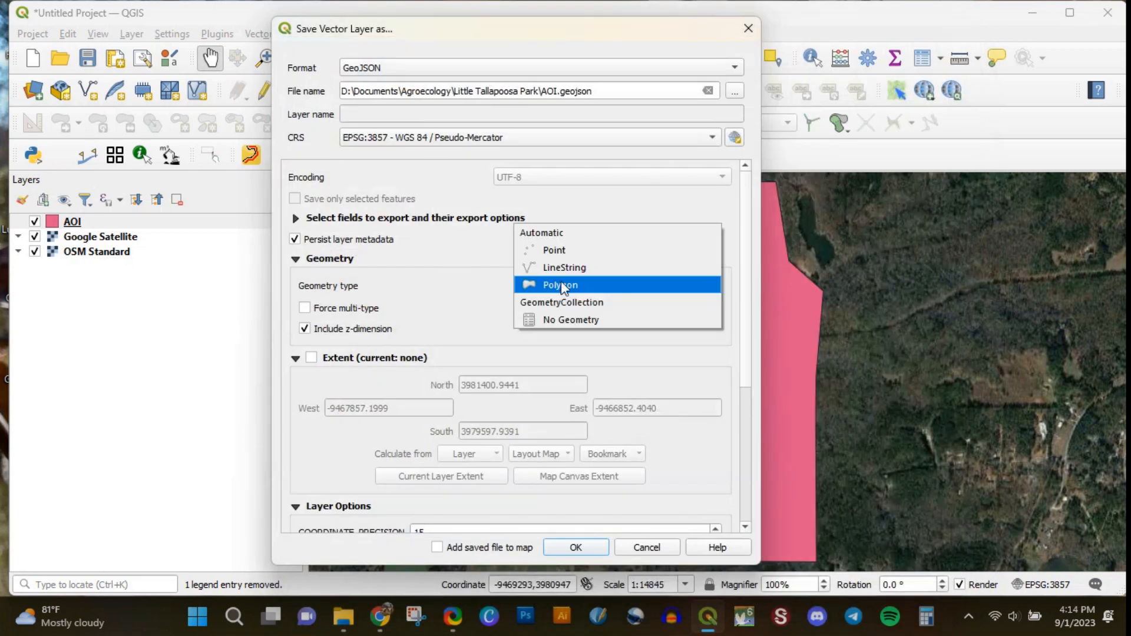
click(548, 230)
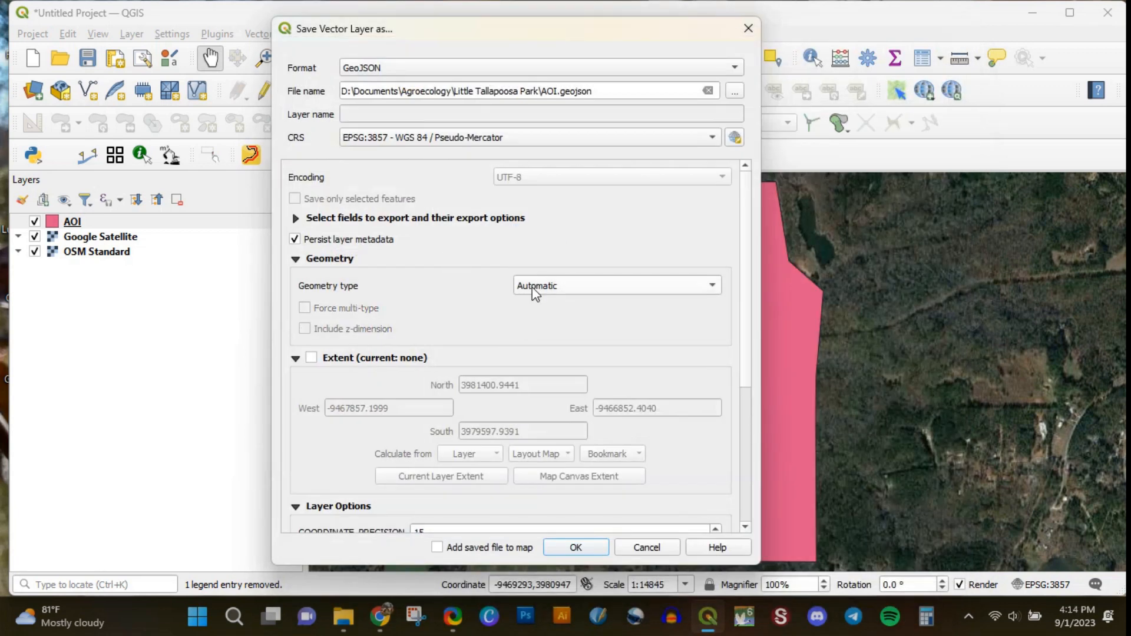
click(576, 548)
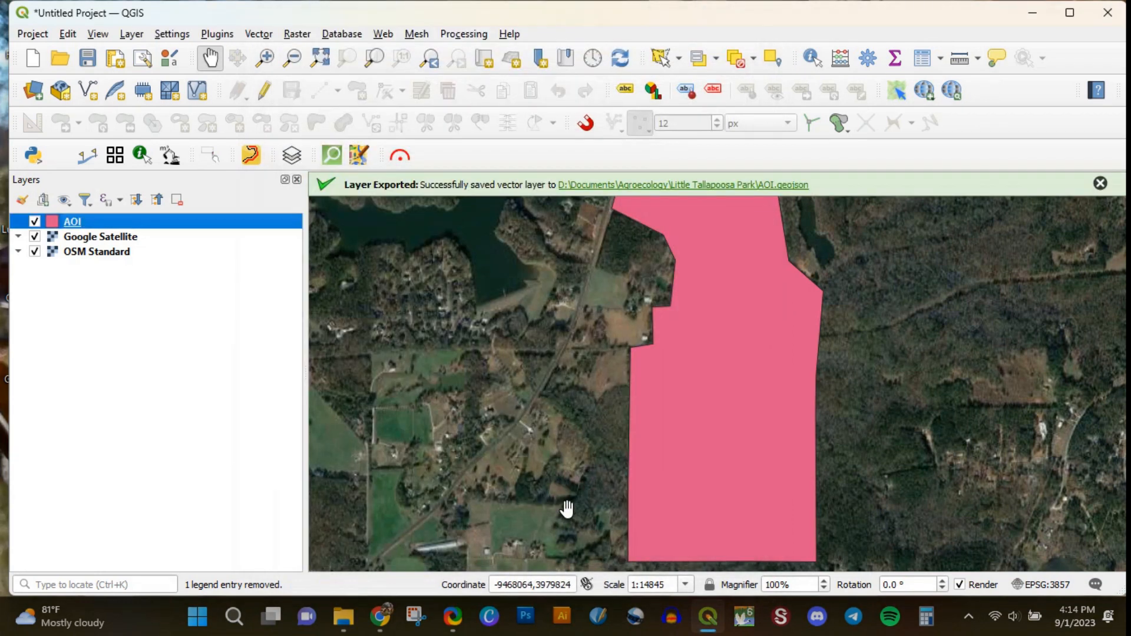
click(1100, 183)
Open AOI.geojson from the Little Tallapoosa Park folder in Notepad and view its contents.
mouse_move(343, 623)
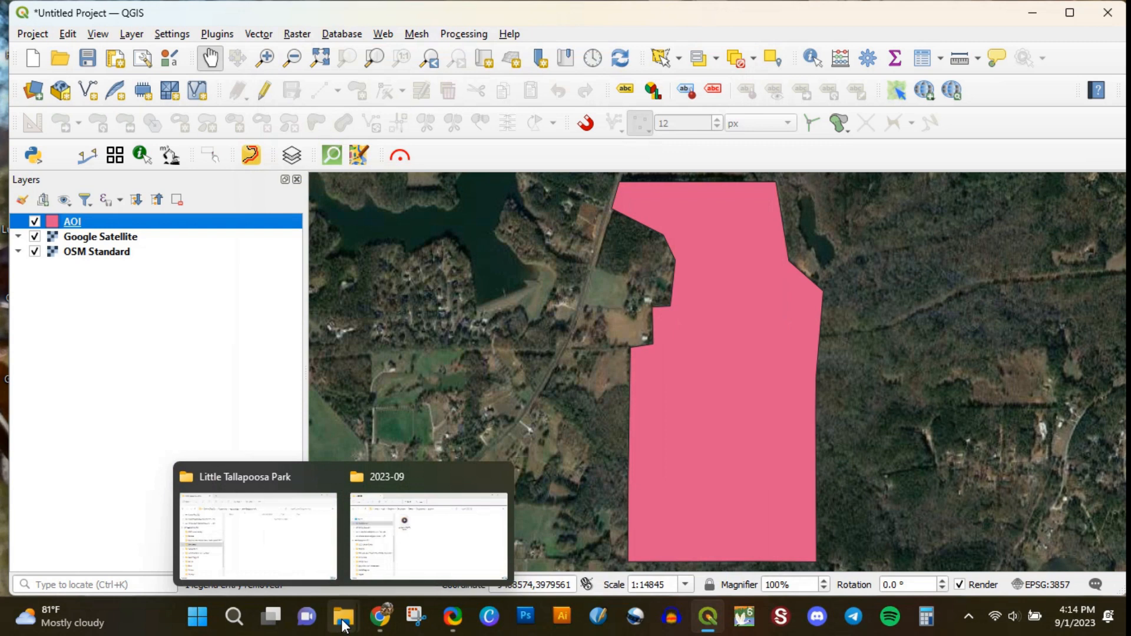
click(274, 530)
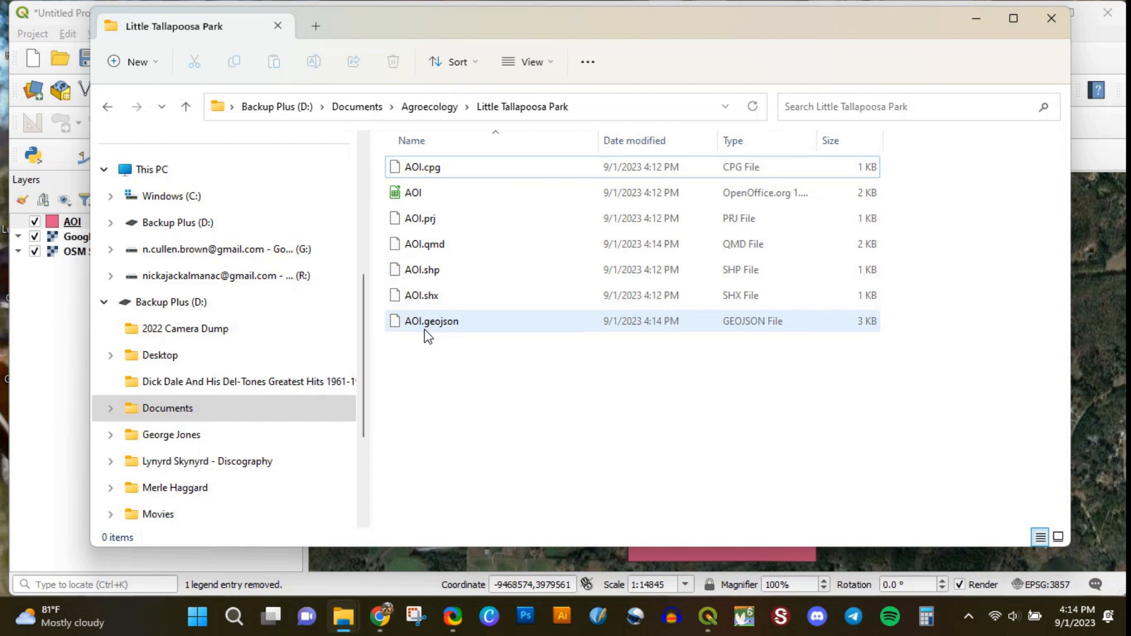
click(427, 329)
right_click(427, 328)
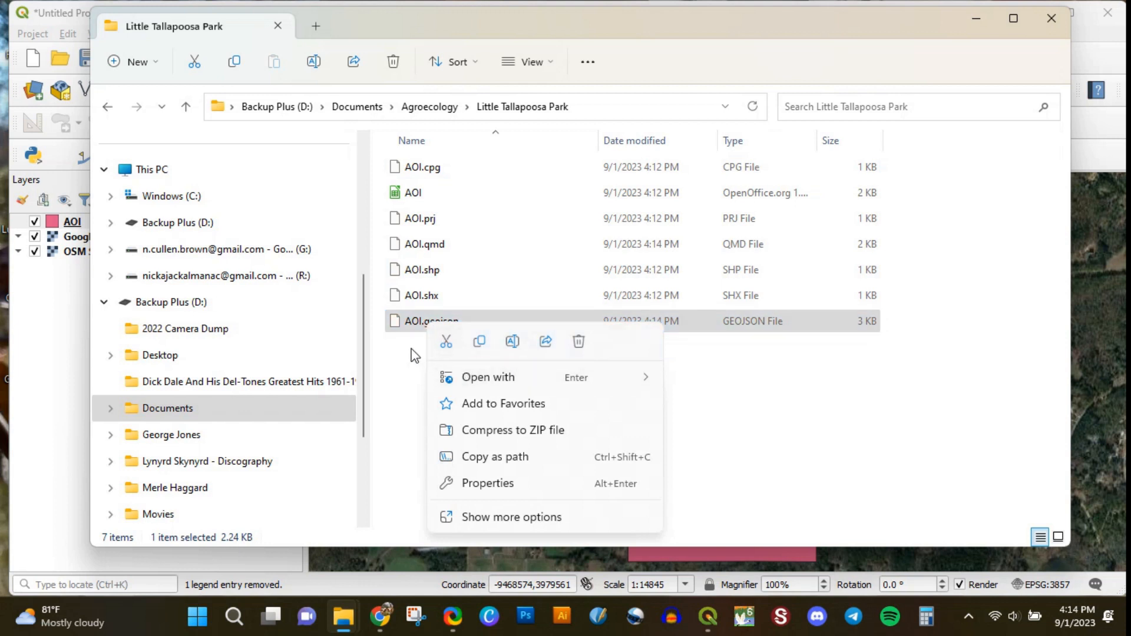
click(412, 333)
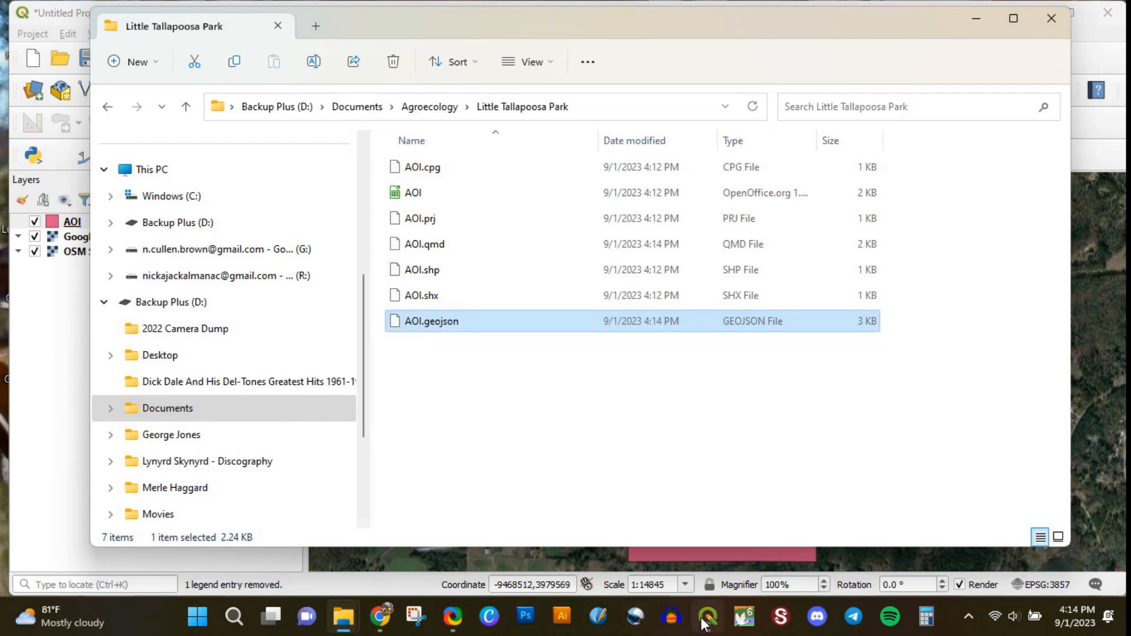
right_click(427, 329)
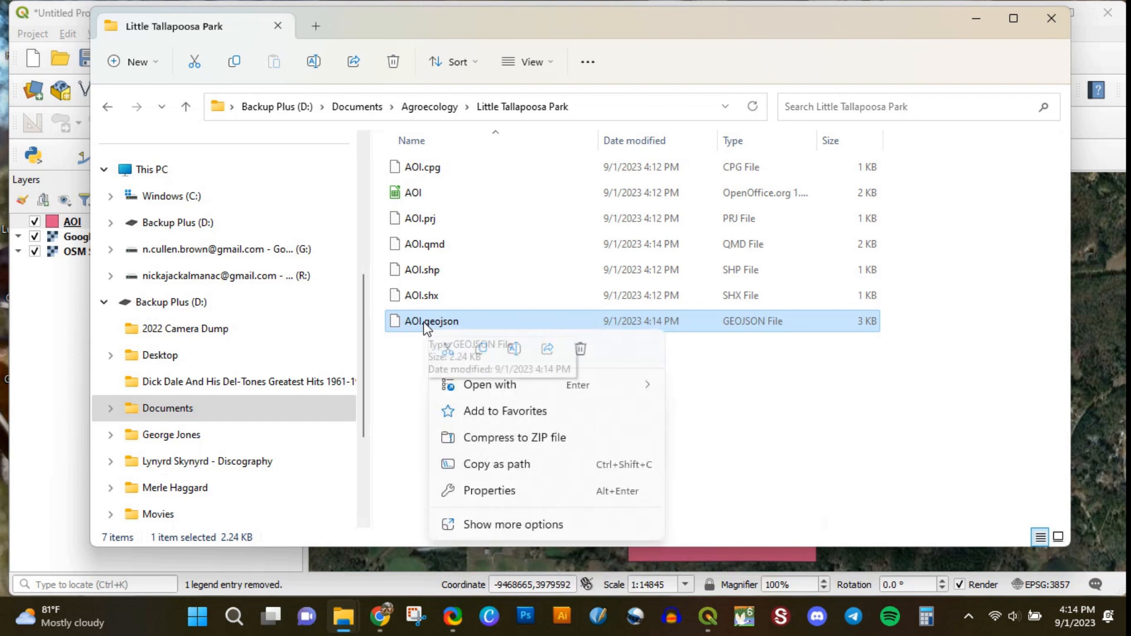
mouse_move(478, 392)
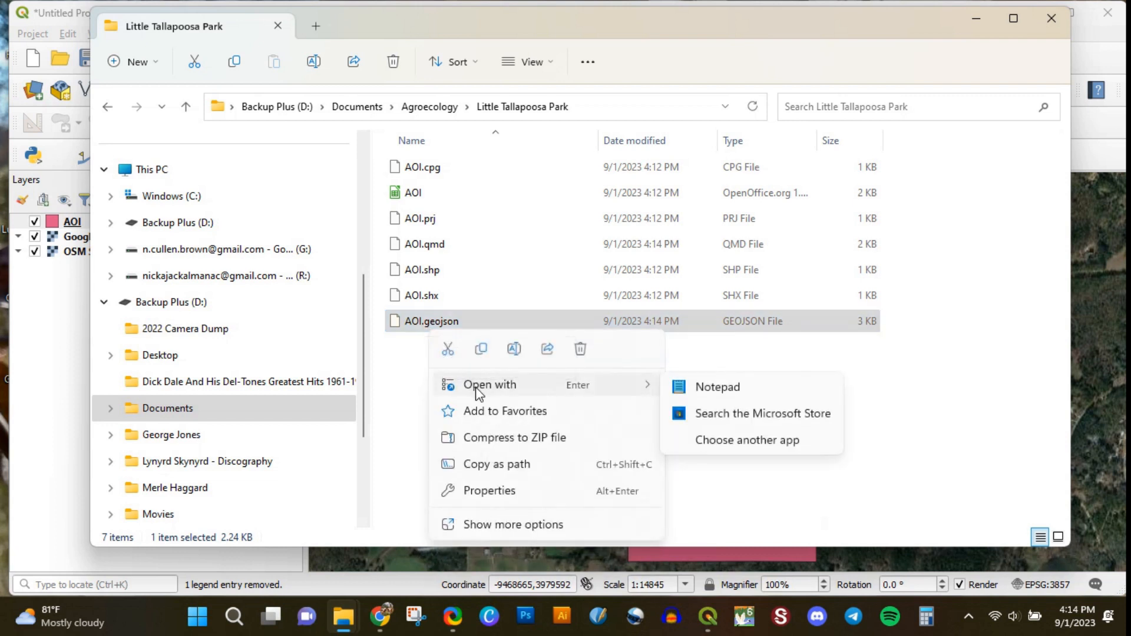
click(694, 388)
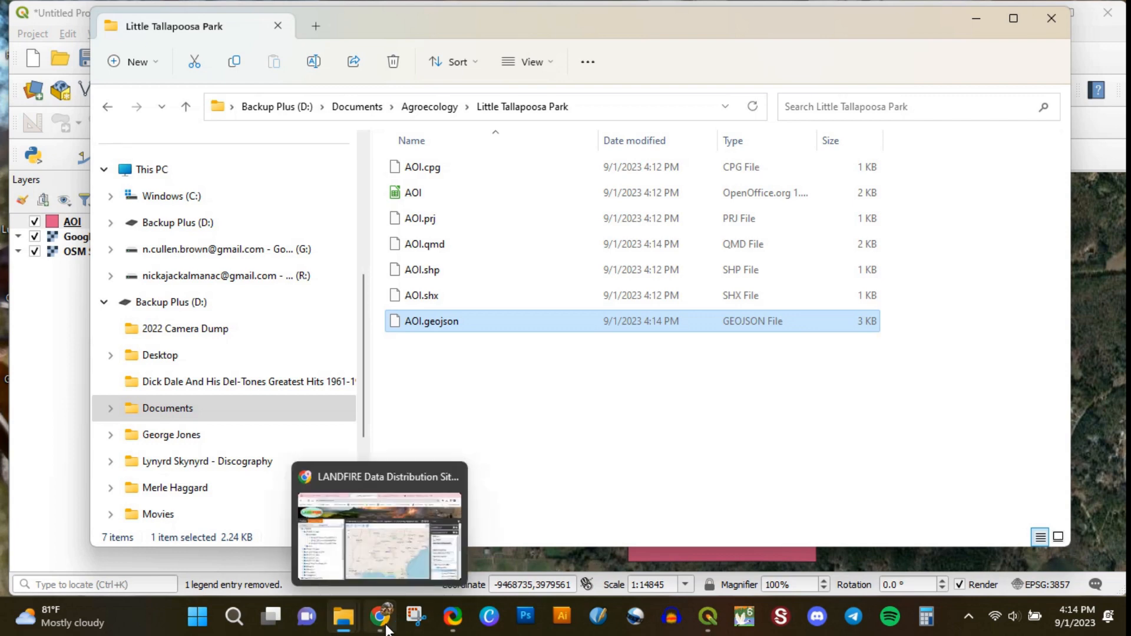
click(394, 623)
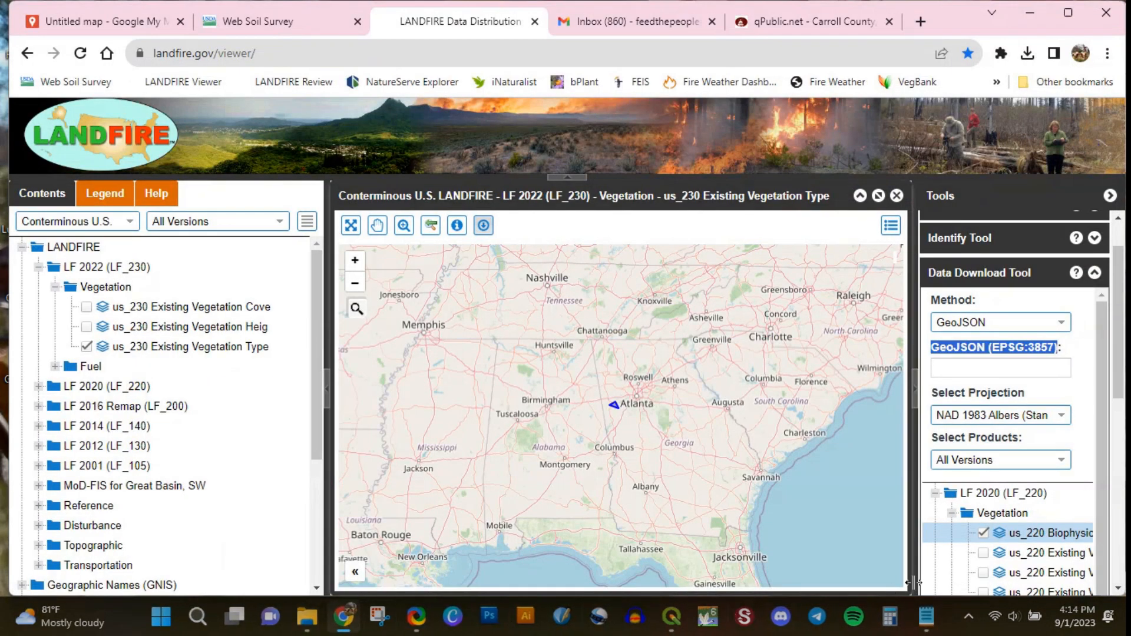
click(927, 618)
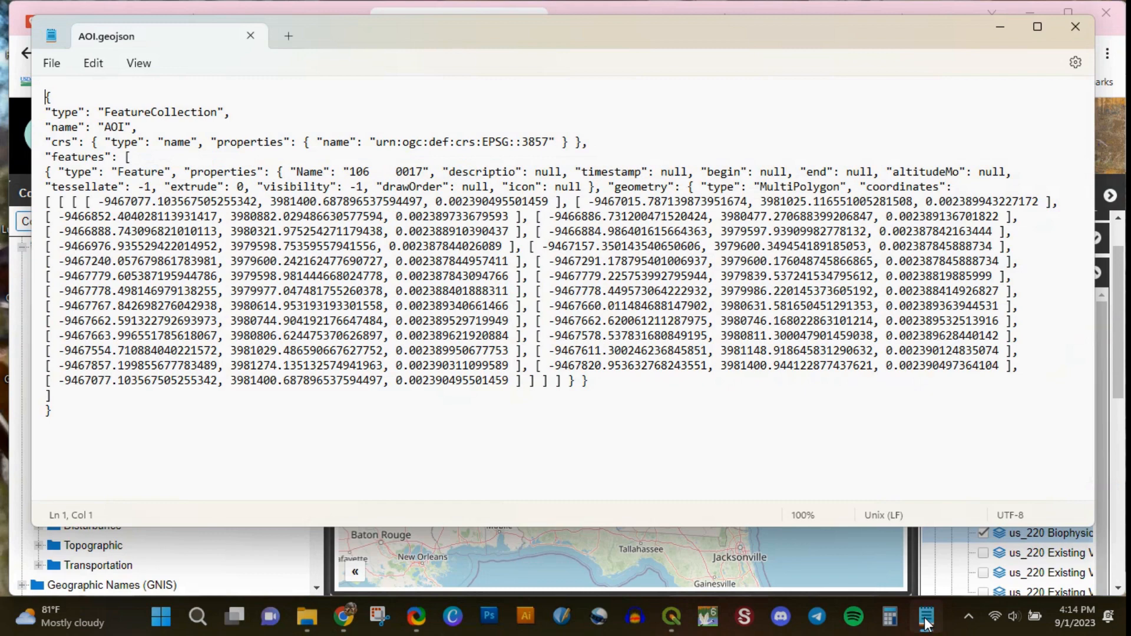
Return to the LANDFIRE viewer, clear the previously drawn download area and set the Data Download Tool's method to Polygon.
click(927, 620)
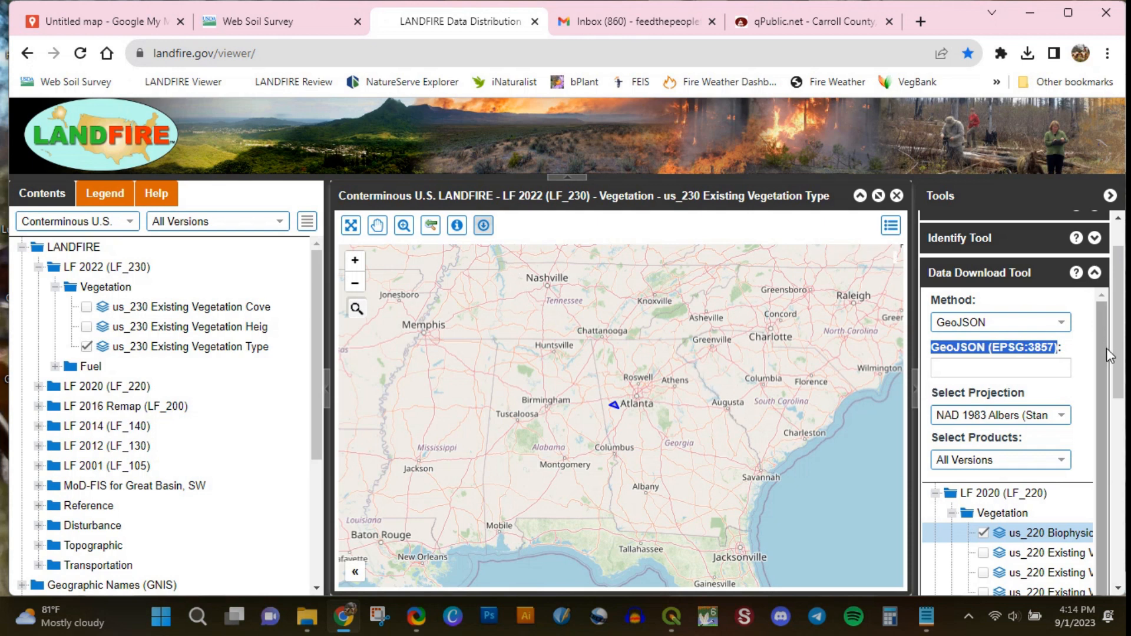
click(1061, 324)
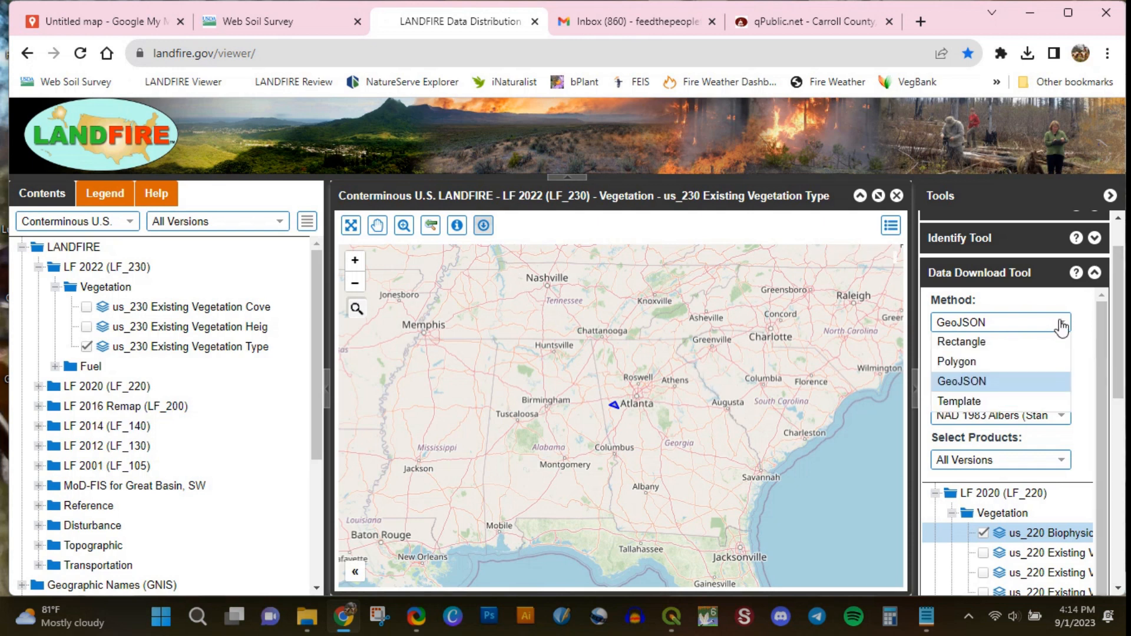
click(483, 226)
click(483, 225)
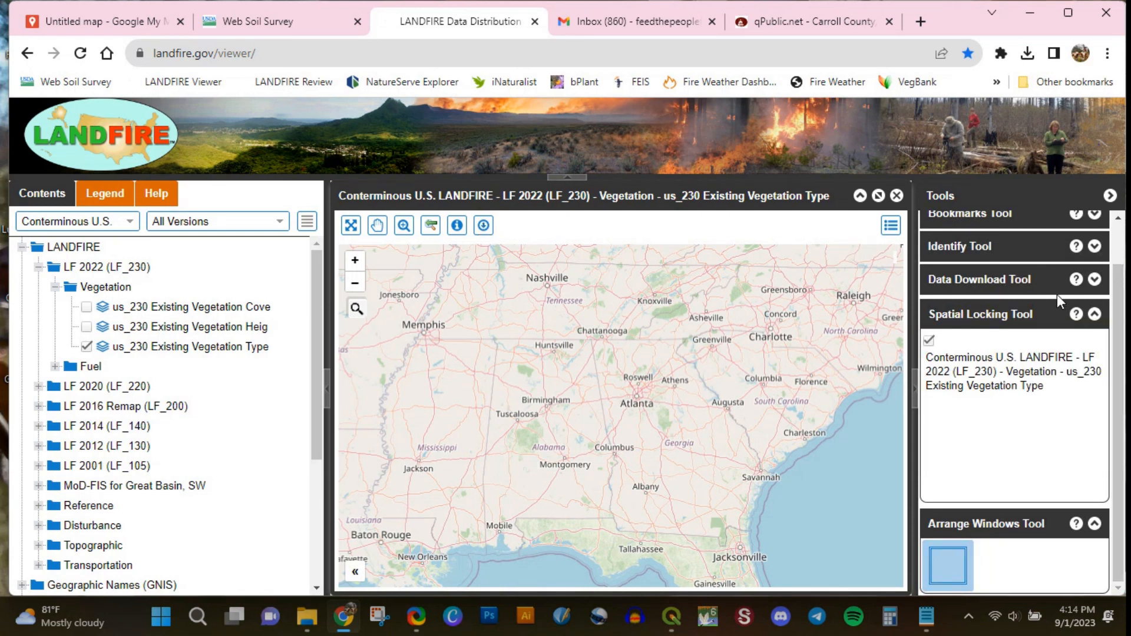
click(1094, 281)
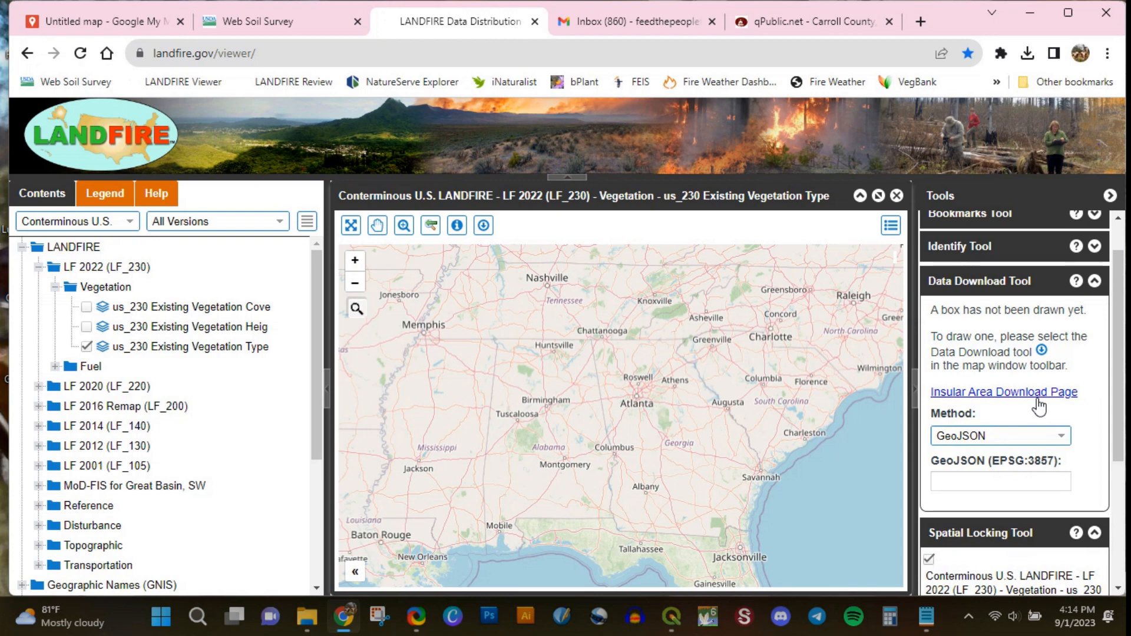
click(1001, 436)
click(965, 474)
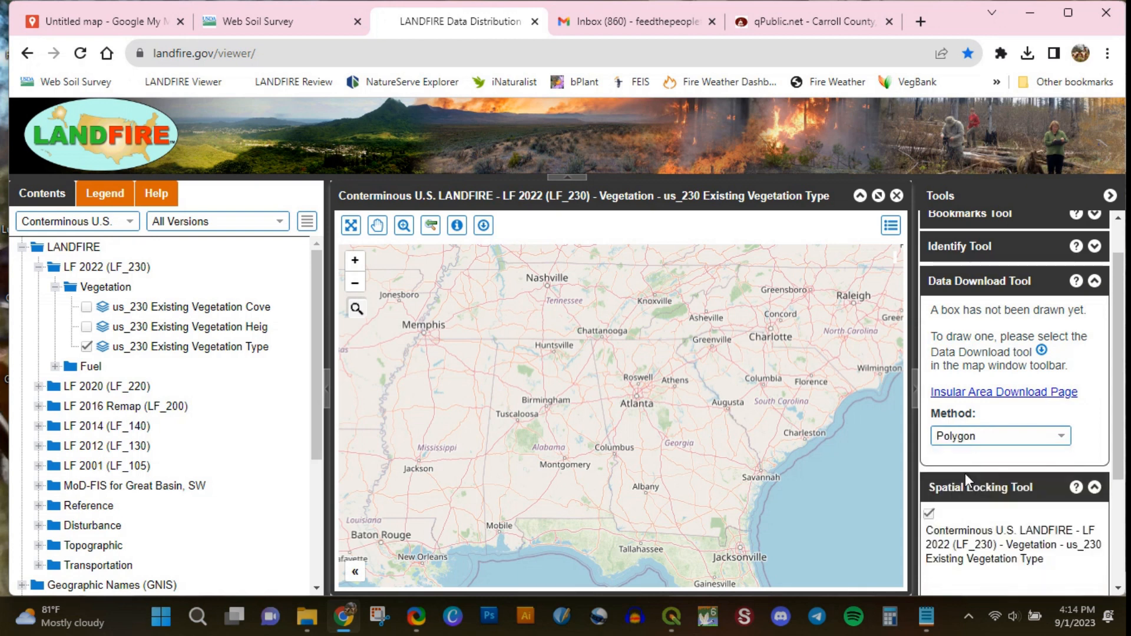
Draw a small download polygon of about 130 square miles just southwest of Atlanta on the LANDFIRE map.
click(608, 407)
click(617, 401)
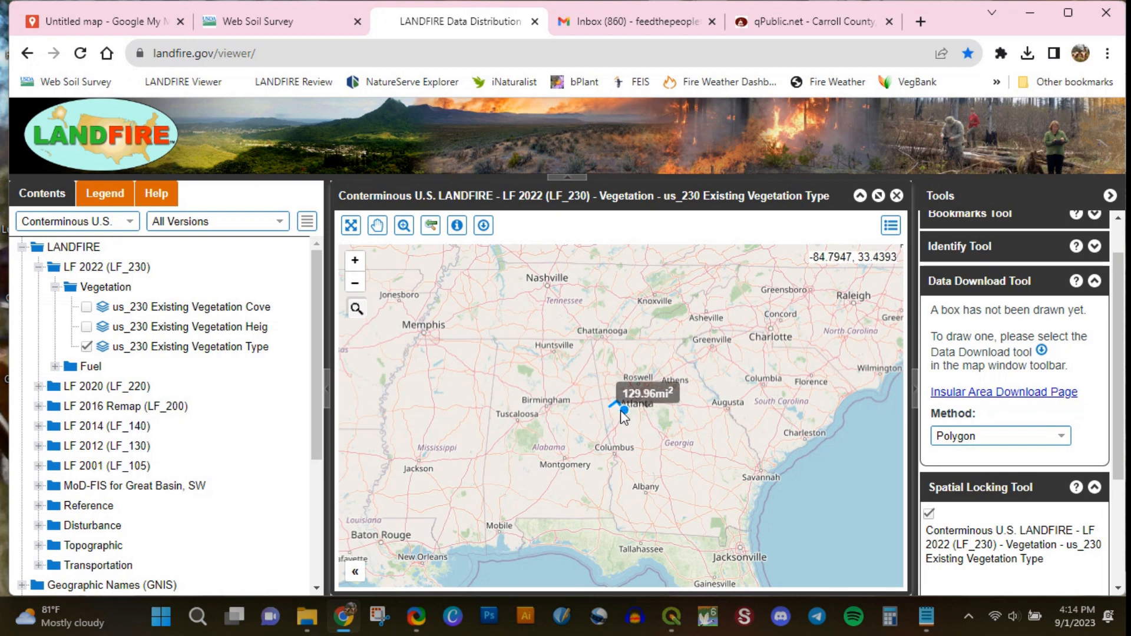
click(622, 410)
double_click(613, 411)
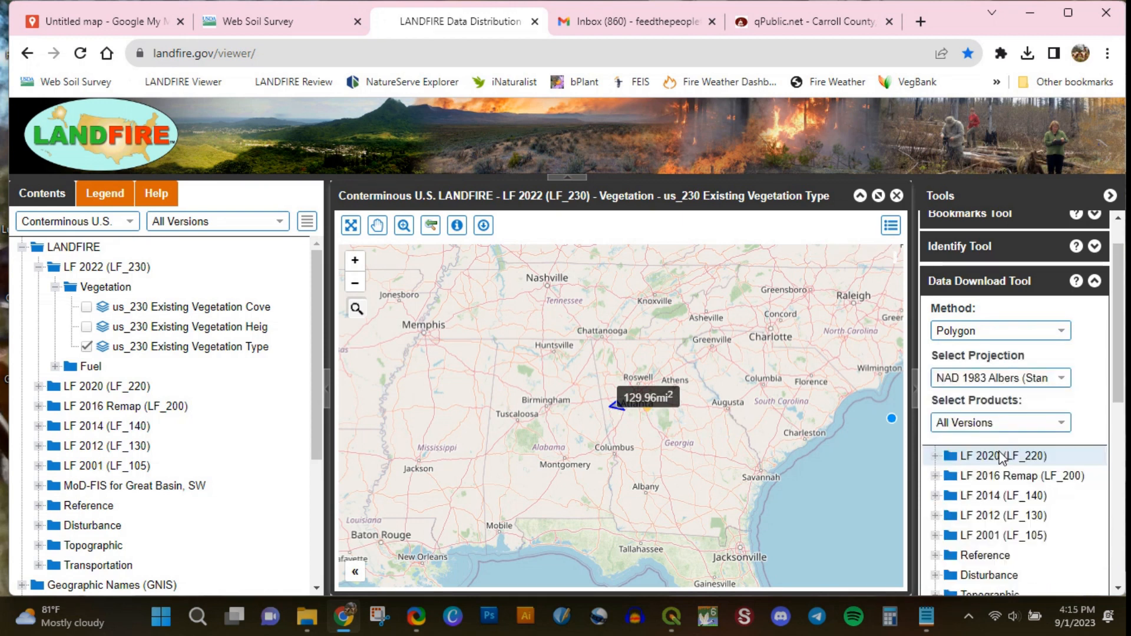
Expand the LF 2020 (LF_220) Vegetation products in the Data Download Tool's product list.
drag(1119, 357, 1121, 432)
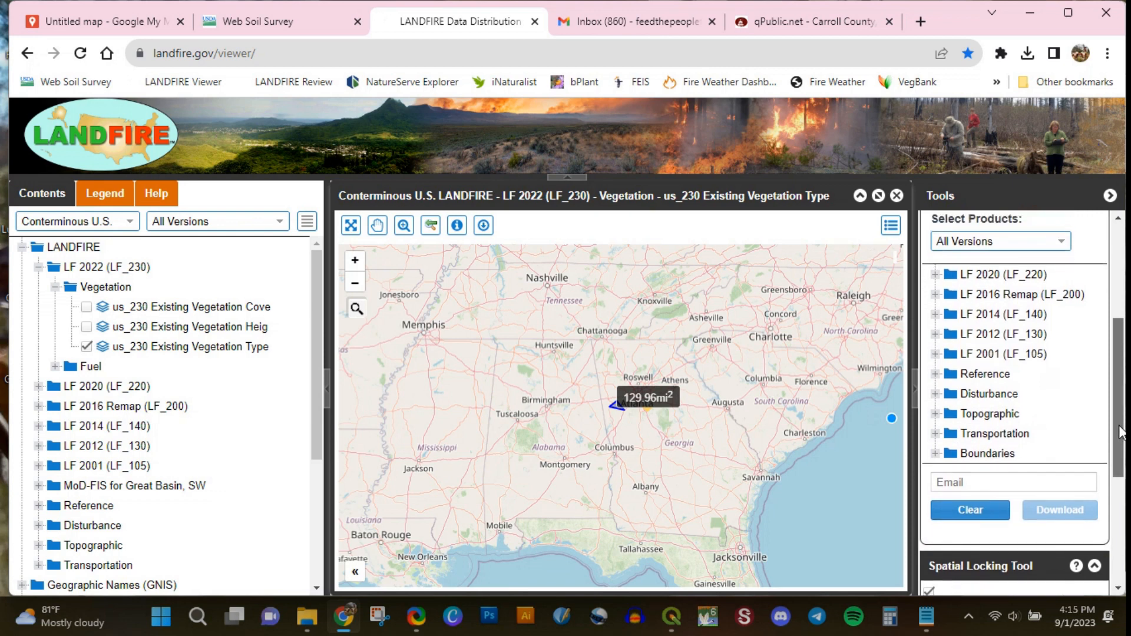
click(936, 274)
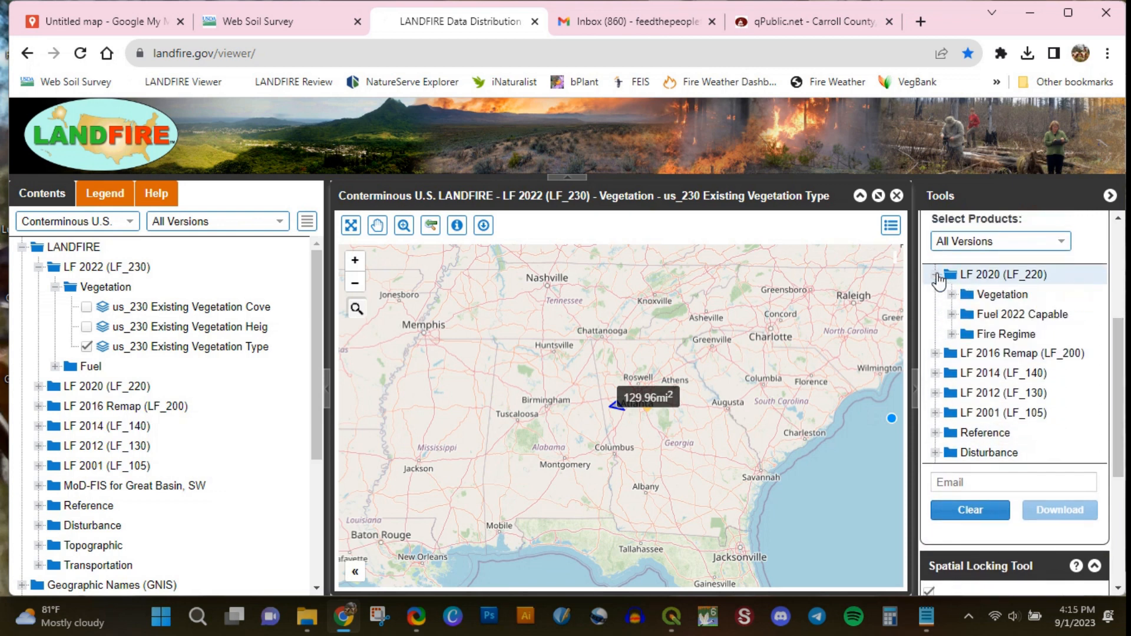
click(952, 295)
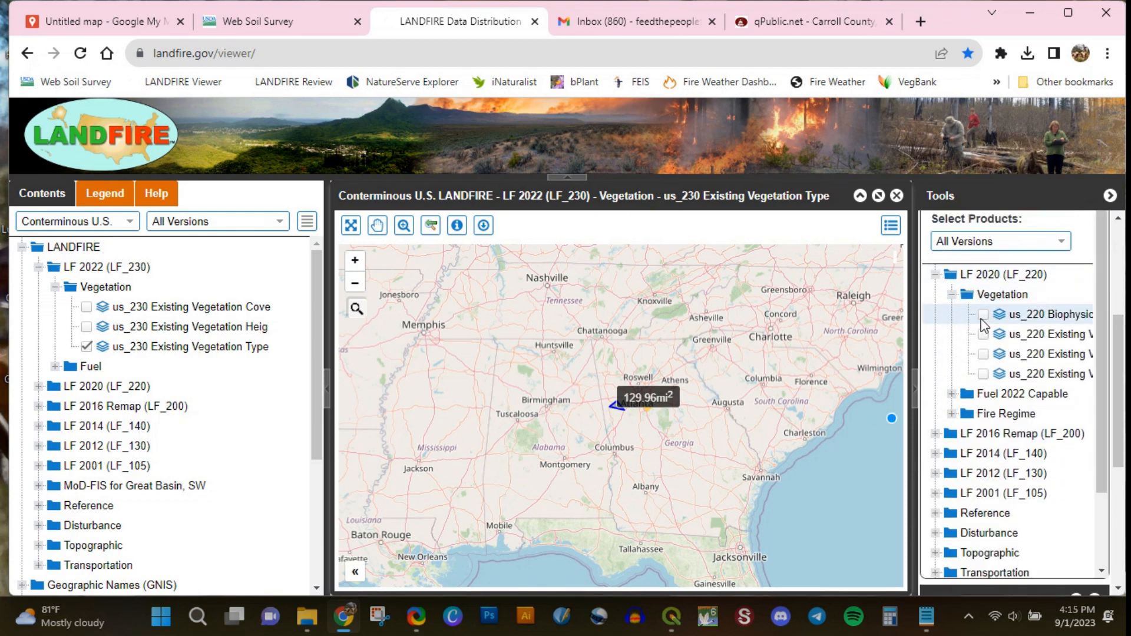
scroll(1122, 524, down, 2)
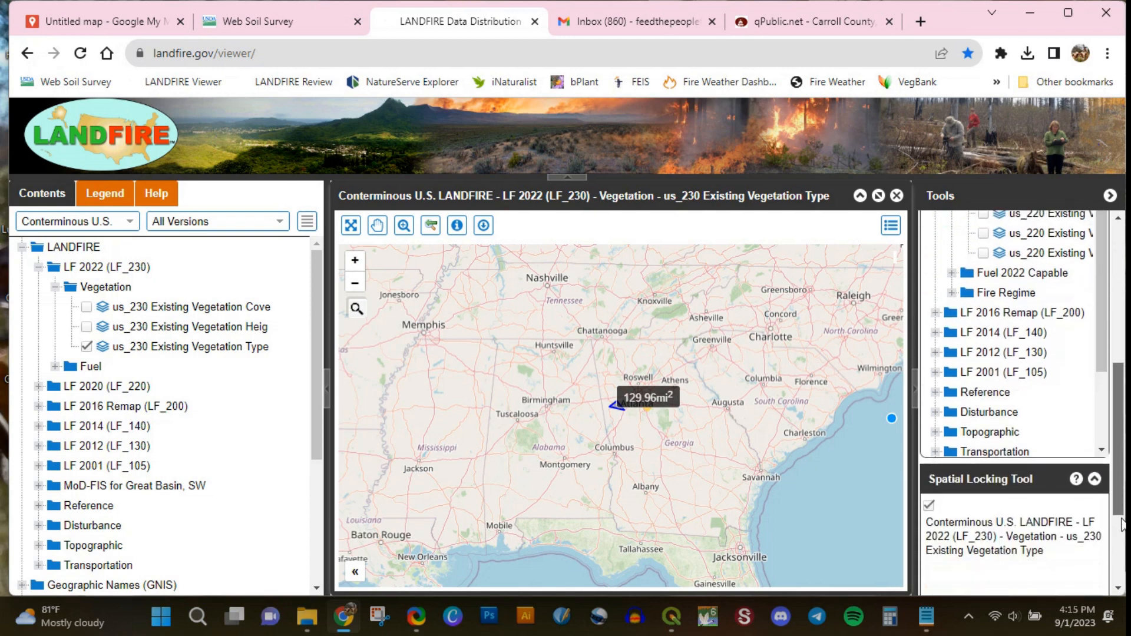
scroll(1122, 524, down, 2)
scroll(1093, 377, up, 2)
drag(1101, 338, 1111, 438)
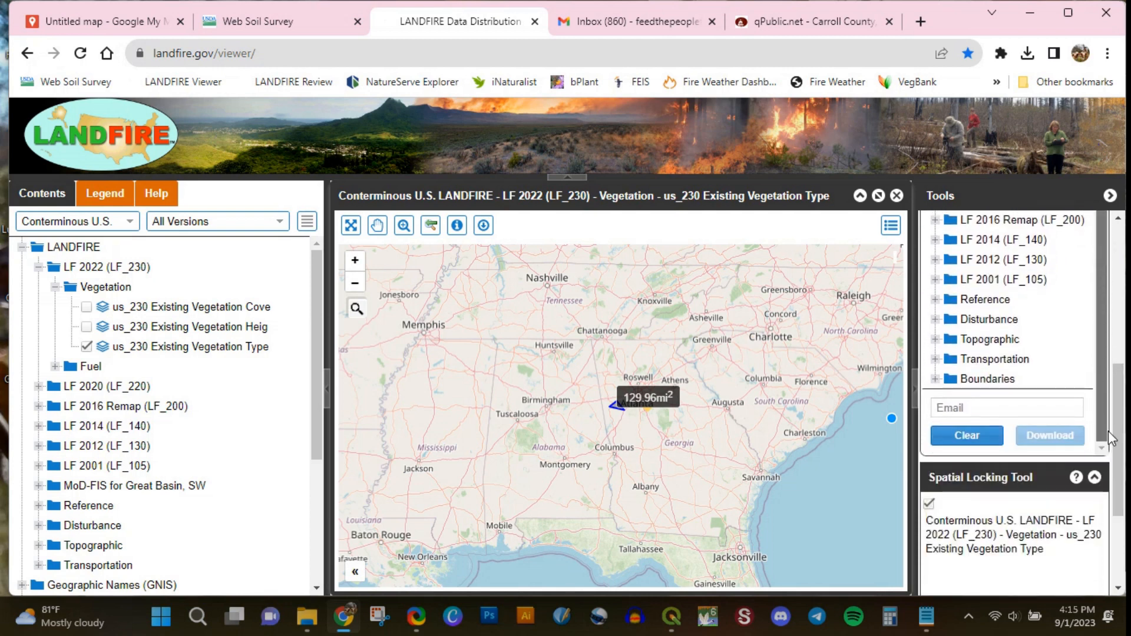
click(1024, 407)
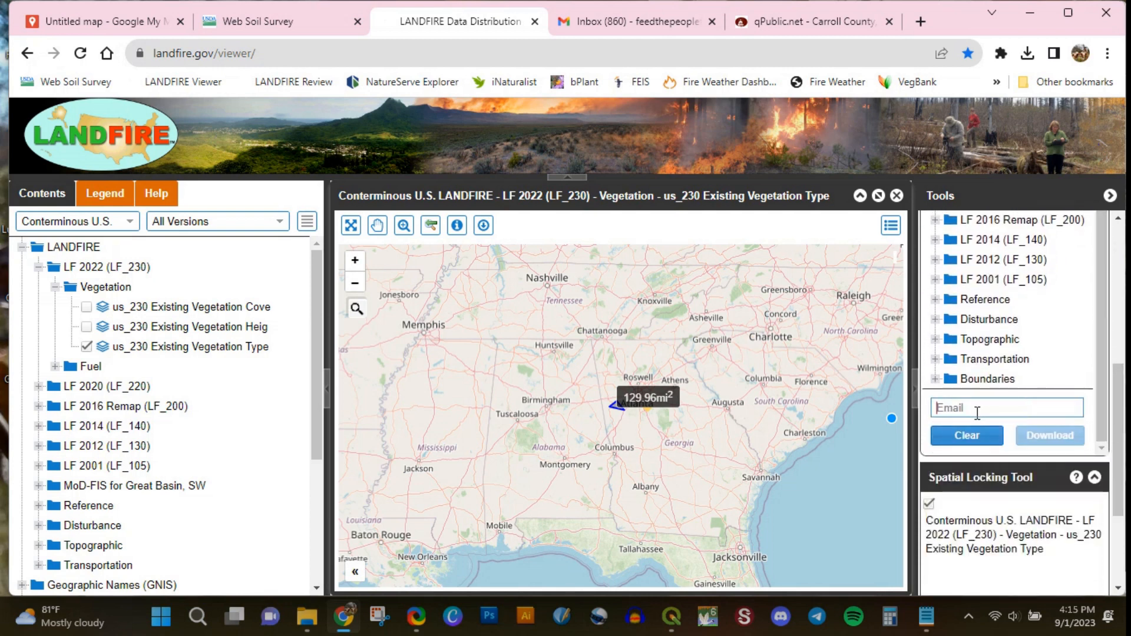
text(argagagafg)
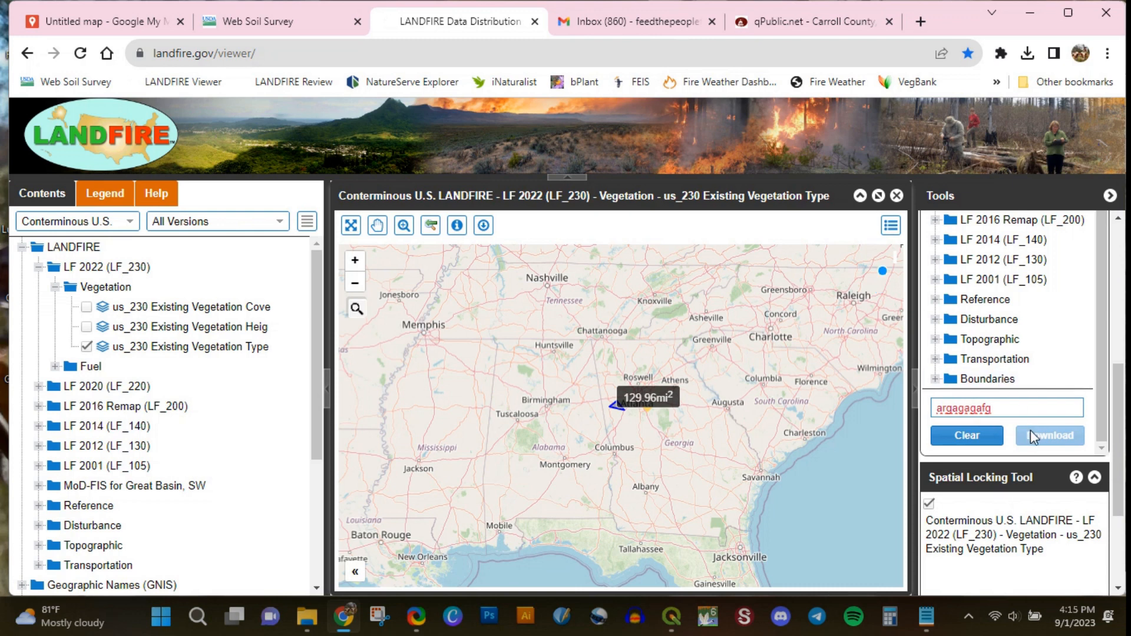
double_click(998, 415)
text(email@email.com)
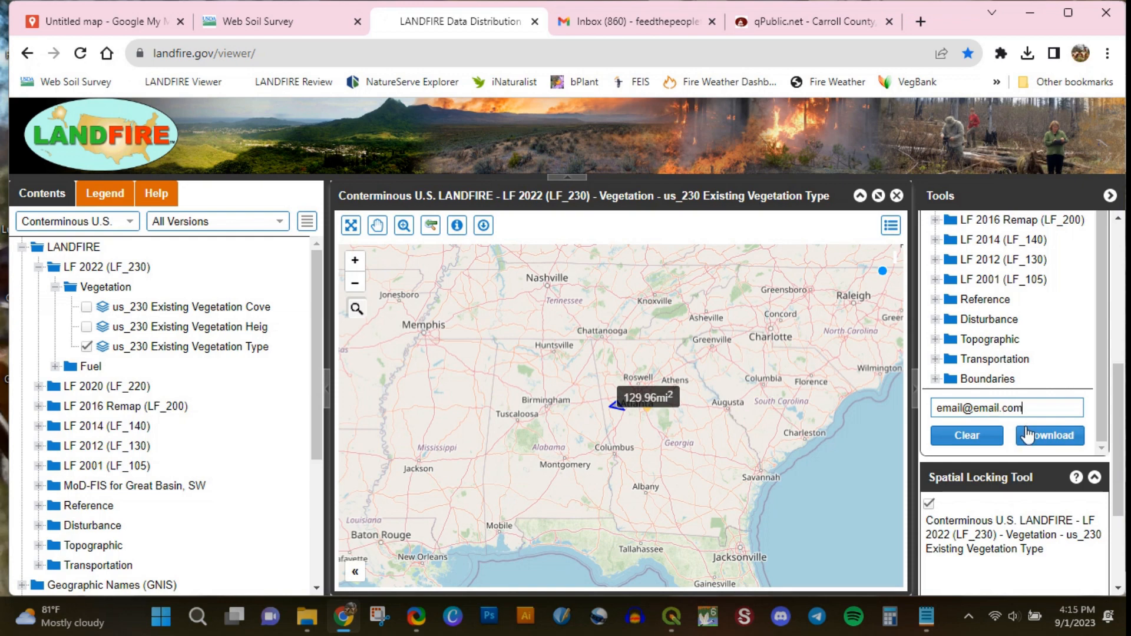
Switch to Gmail, open the "USGS LANDFIRE Data Products are Ready for Download" message and download the linked zip file.
click(614, 22)
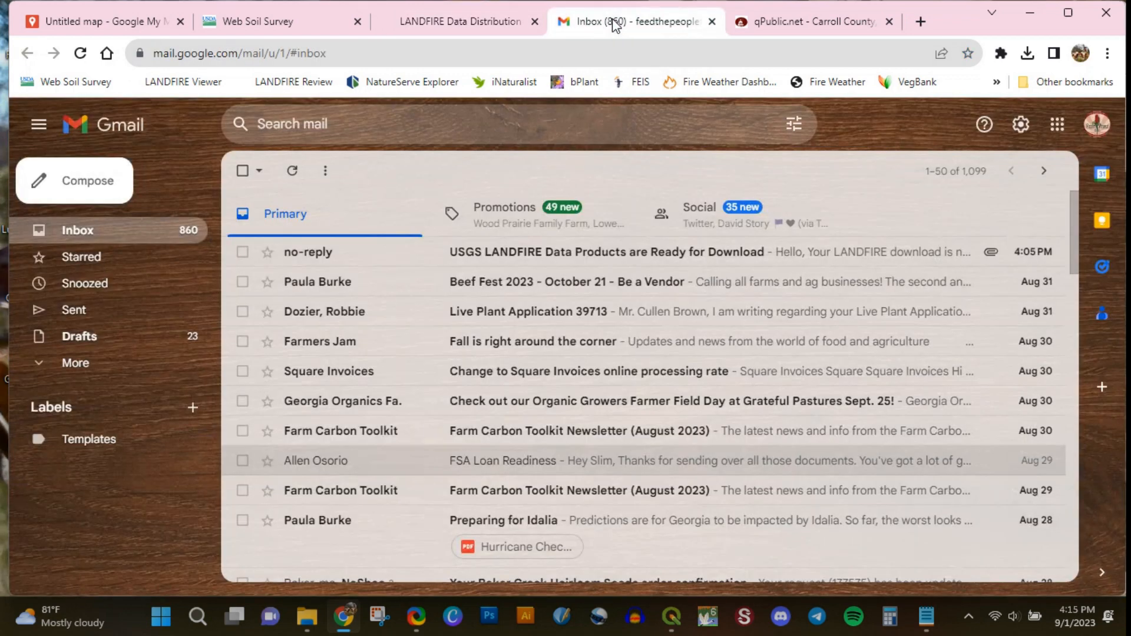
click(522, 261)
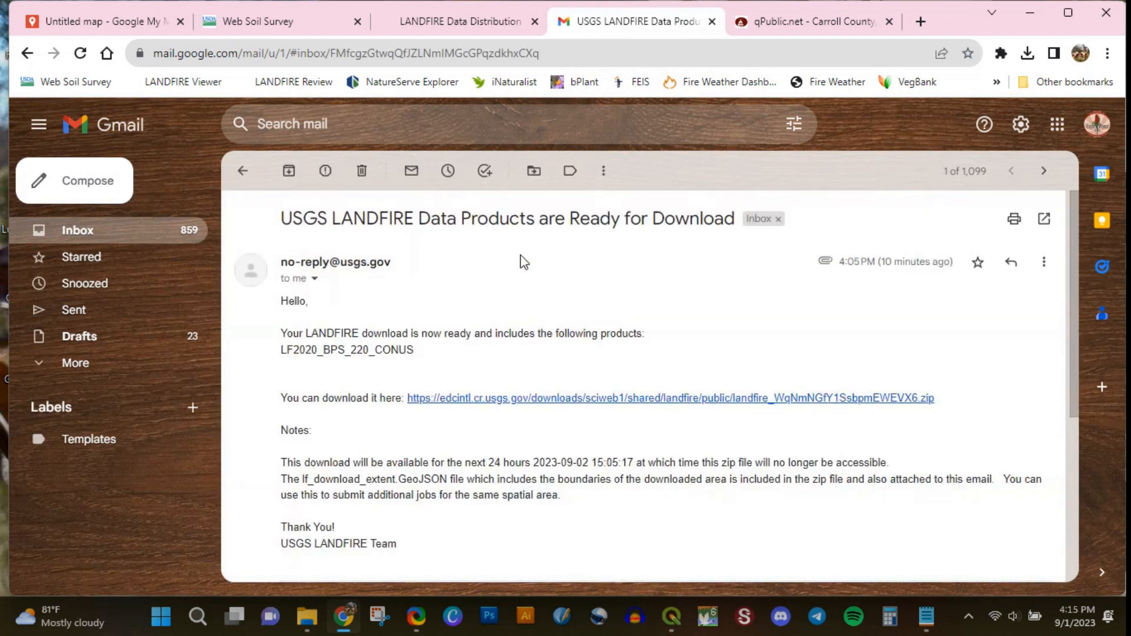
click(568, 399)
click(1027, 53)
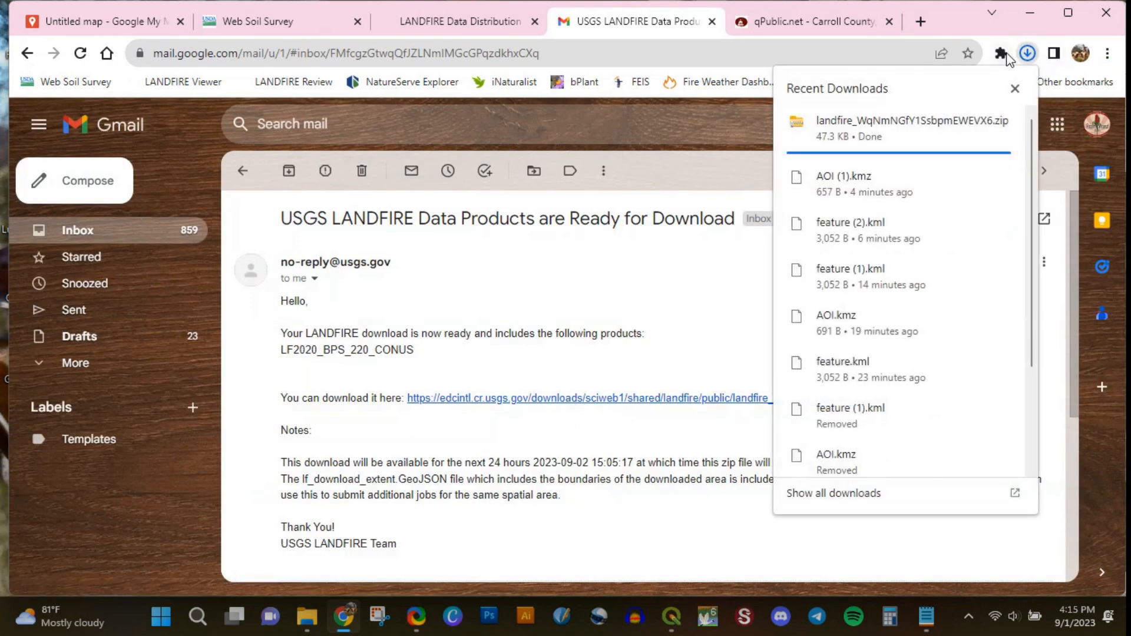
click(1027, 51)
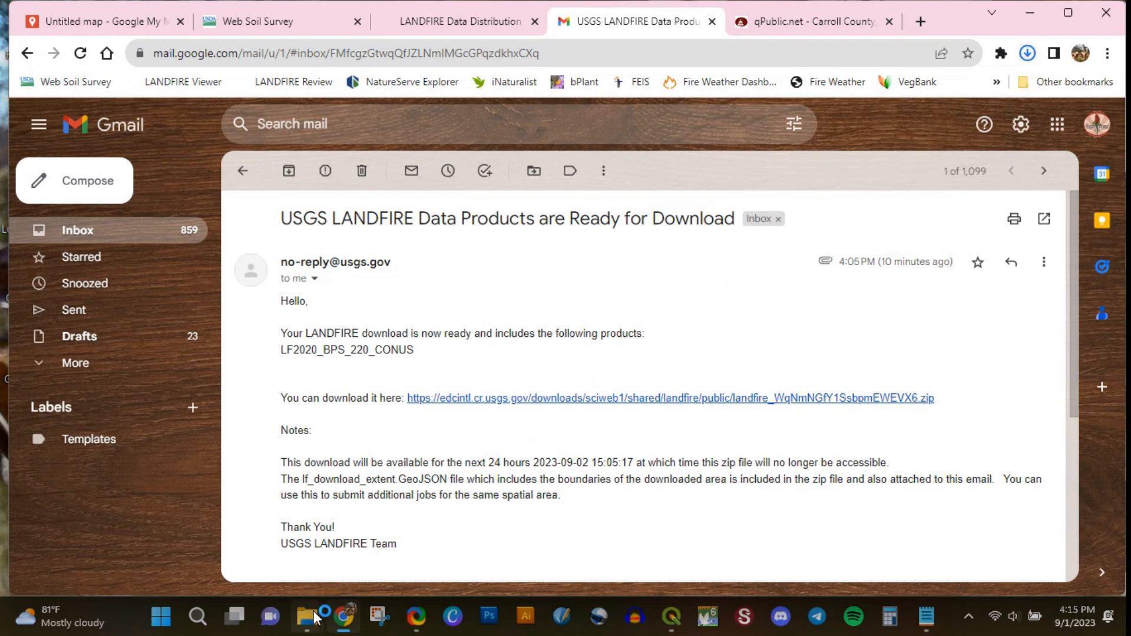
Open the Downloads folder in File Explorer and extract the newest LANDFIRE zip to the suggested destination.
mouse_move(307, 616)
click(255, 549)
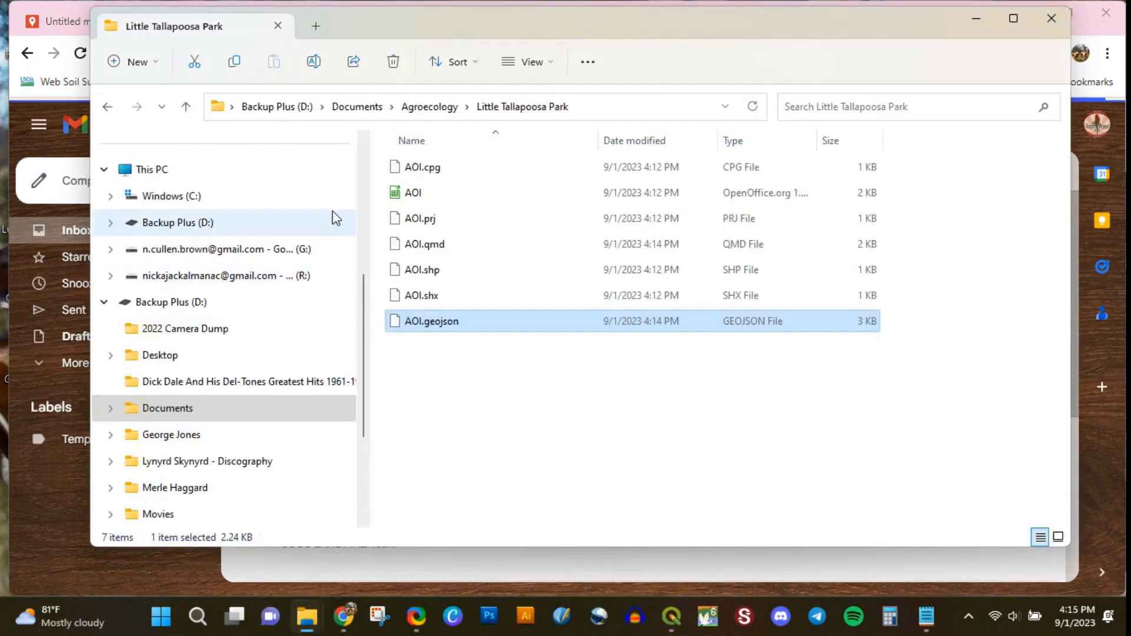
scroll(353, 188, up, 5)
click(216, 197)
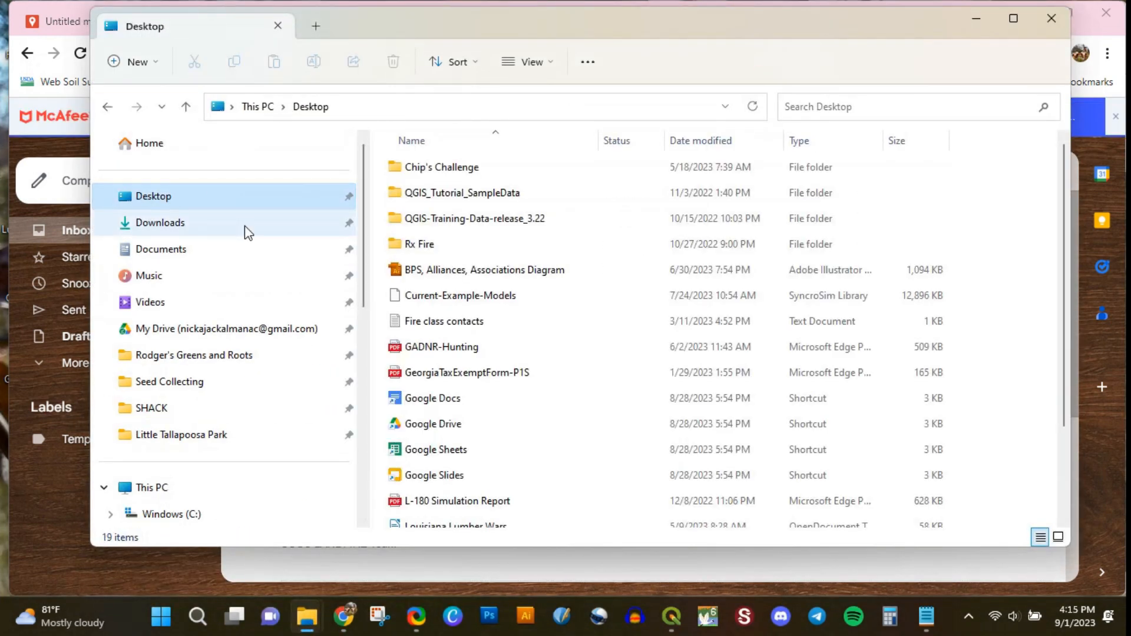
click(259, 223)
click(430, 199)
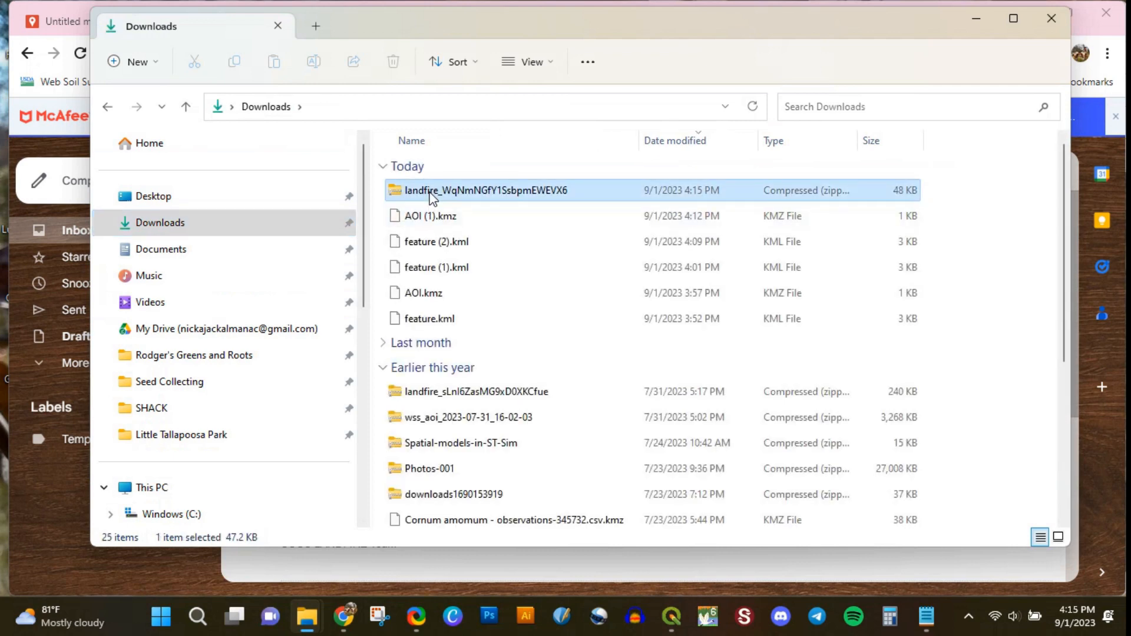
right_click(432, 199)
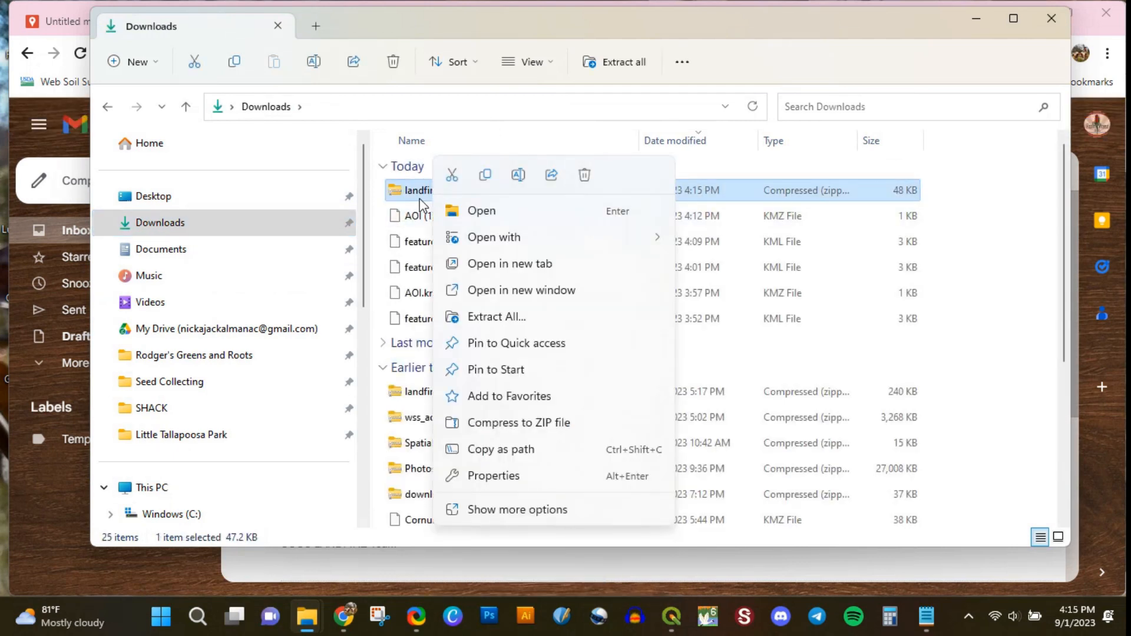
click(500, 317)
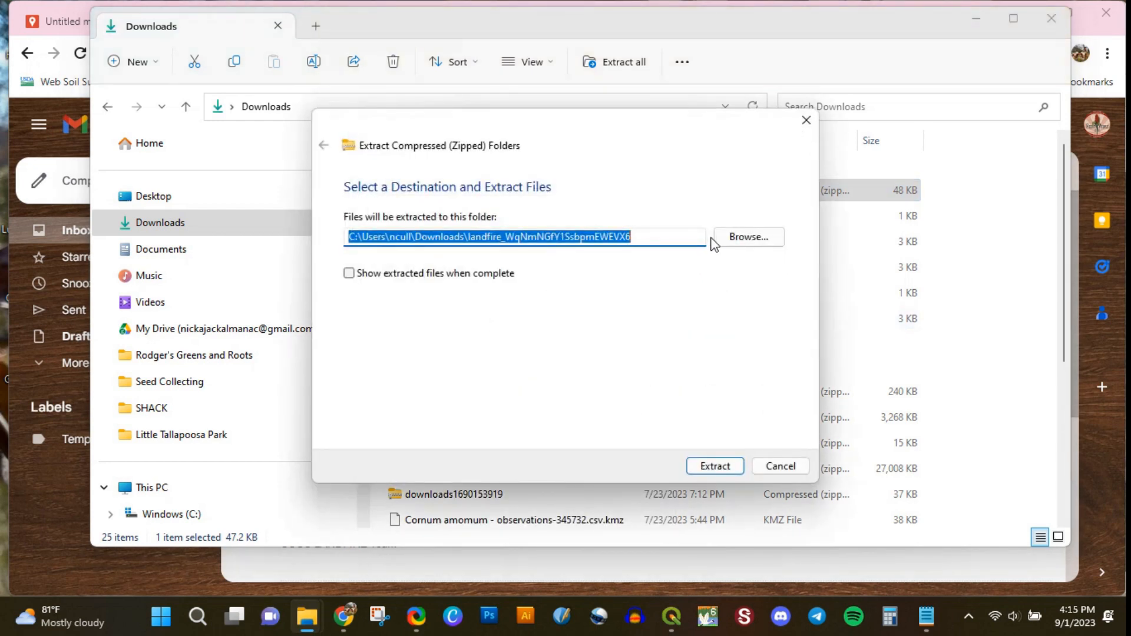
click(715, 467)
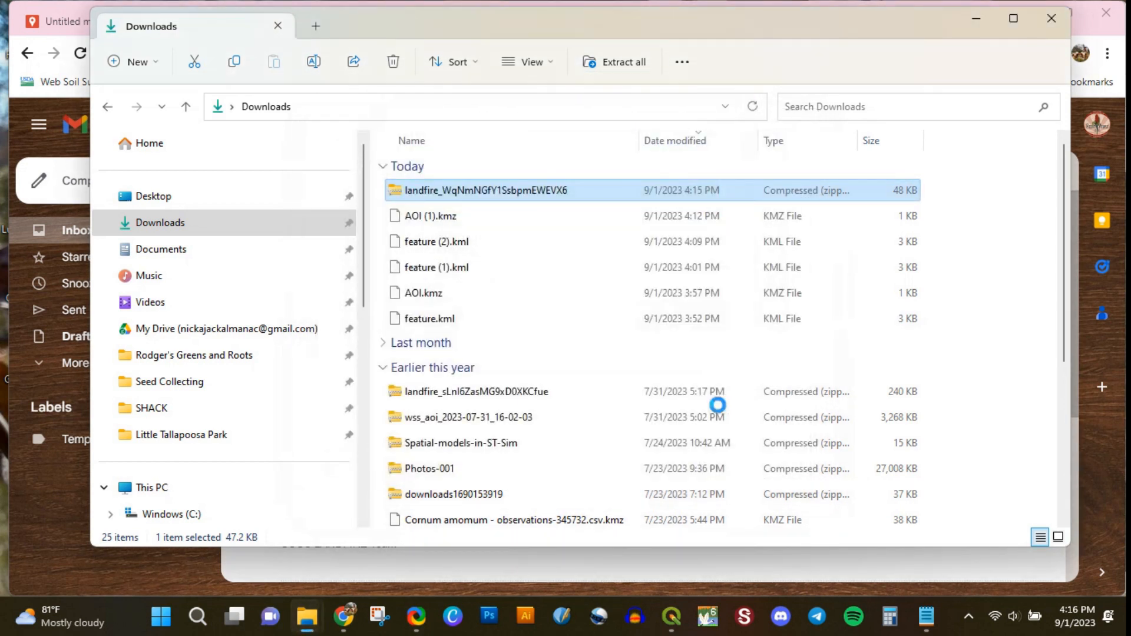
Open the LF2020_BPS_220_CONUS folder inside the extracted LANDFIRE folder and open LC20_BPS_220.GeoJSON in Notepad.
click(477, 347)
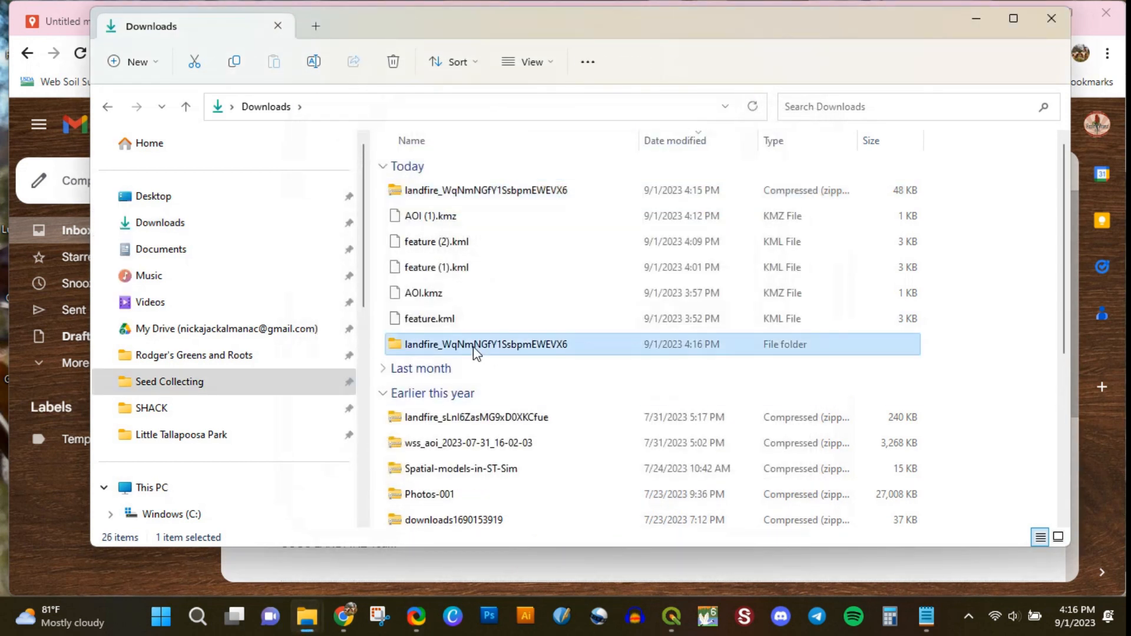
double_click(474, 349)
double_click(444, 196)
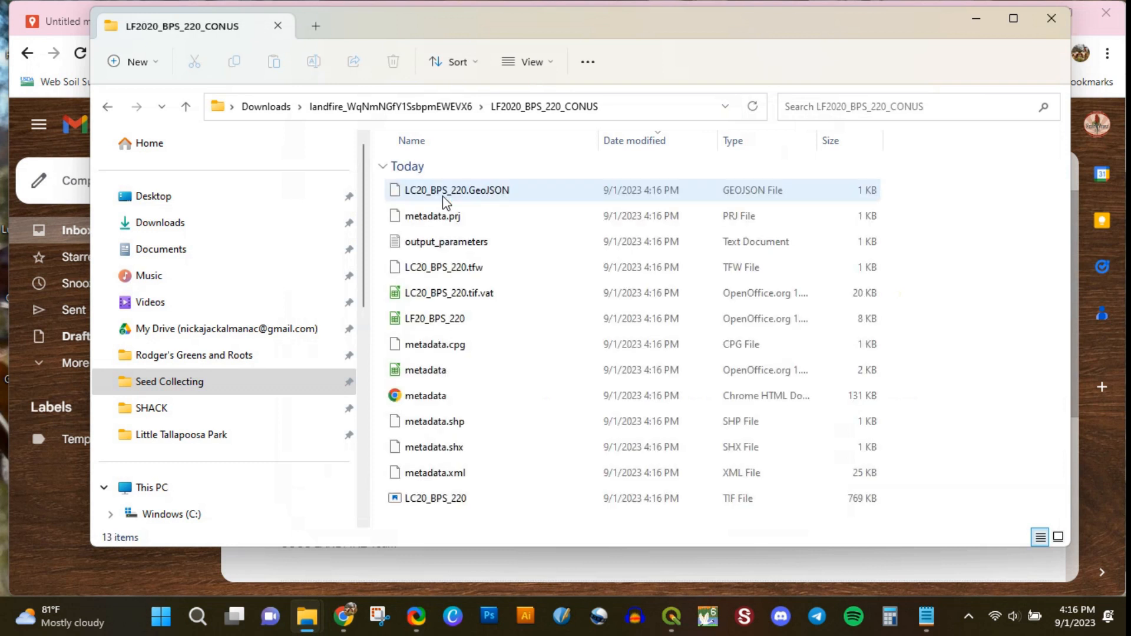
click(495, 200)
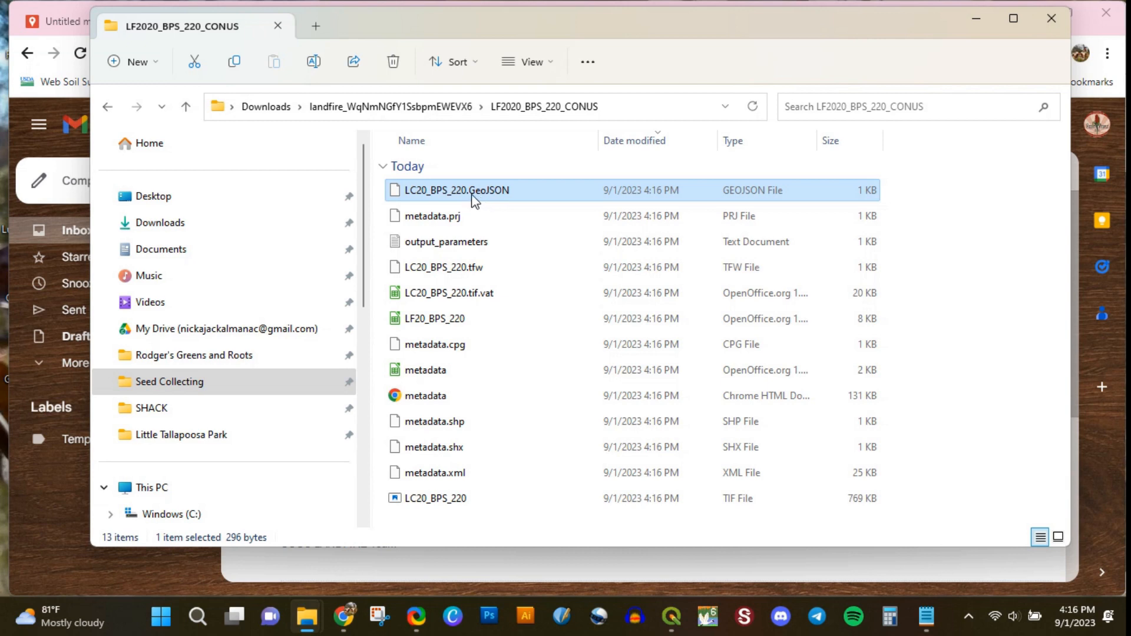
right_click(471, 198)
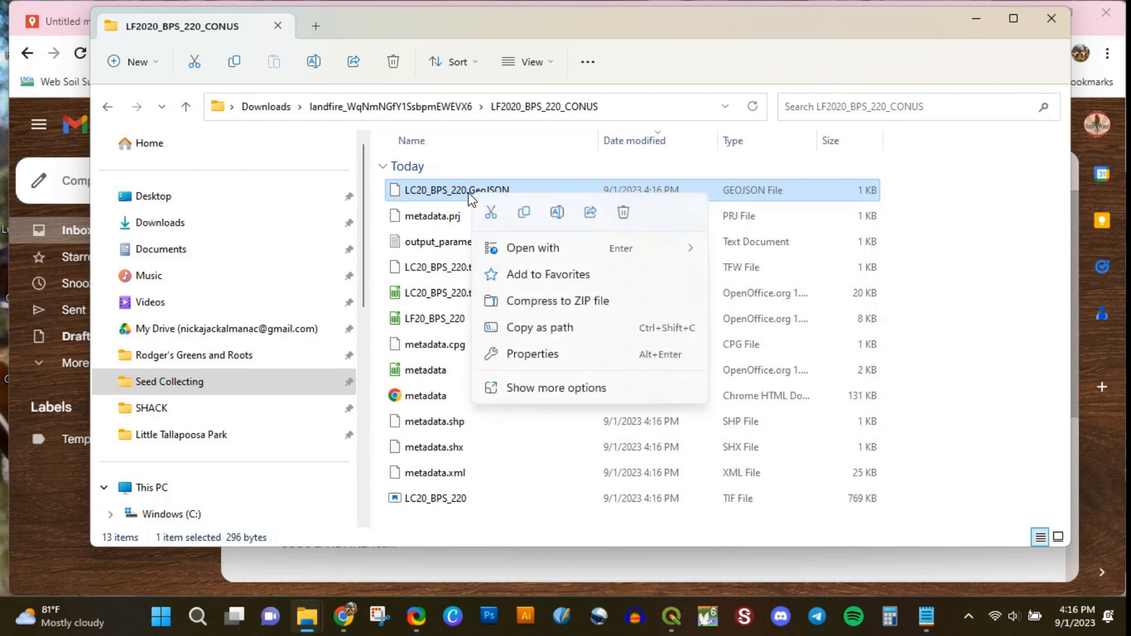
mouse_move(518, 249)
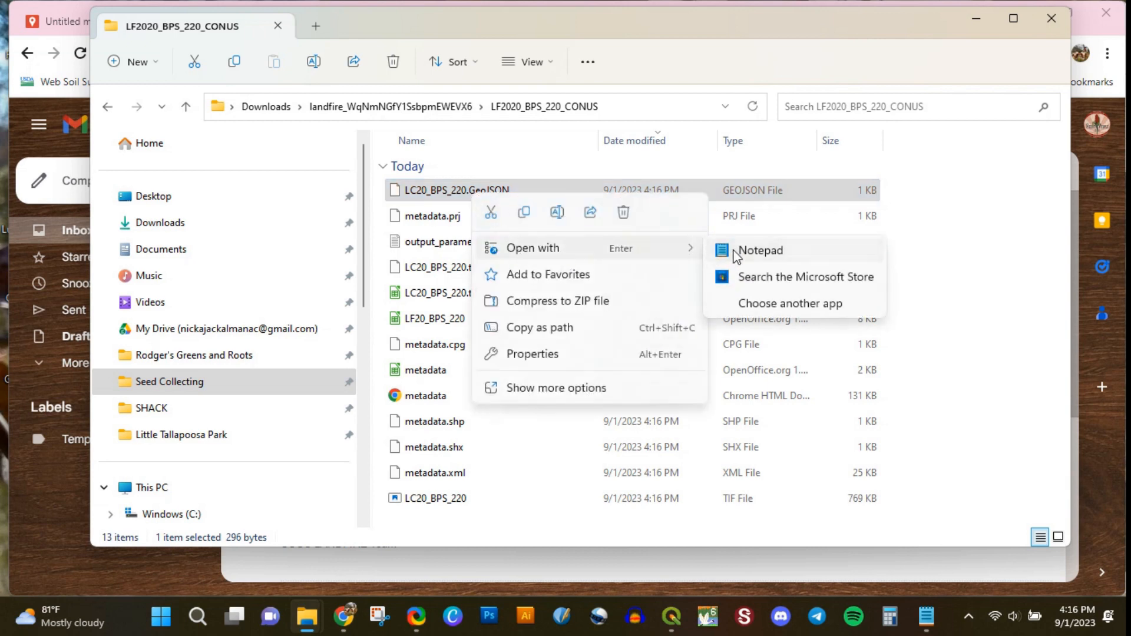
click(735, 254)
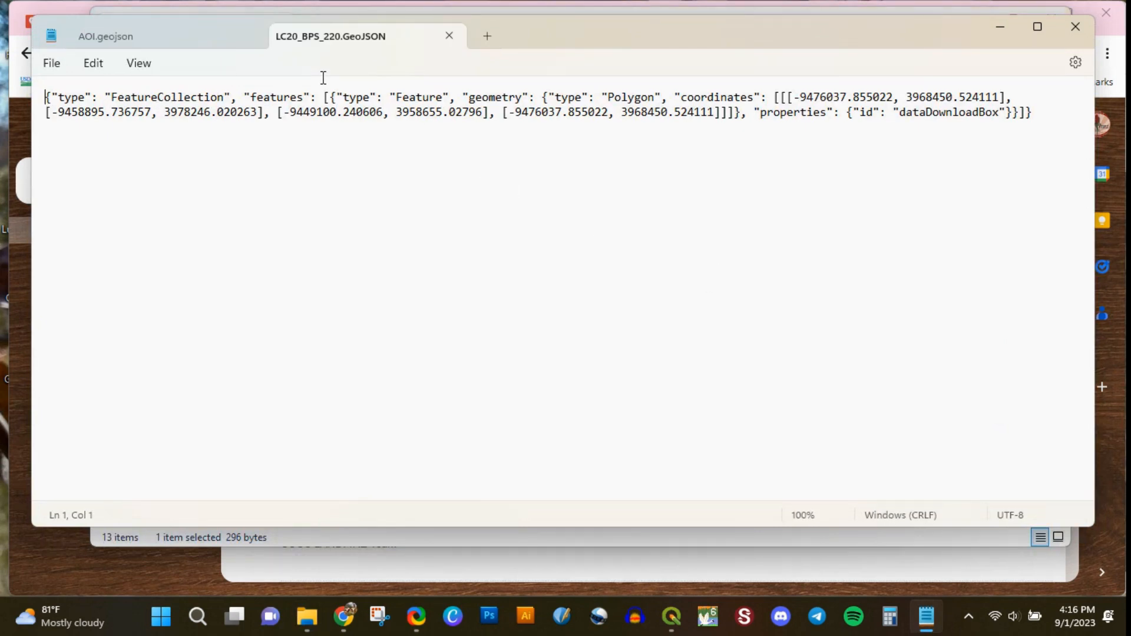
Compare the structure and bracket spacing of AOI.geojson with LC20_BPS_220.GeoJSON.
click(194, 53)
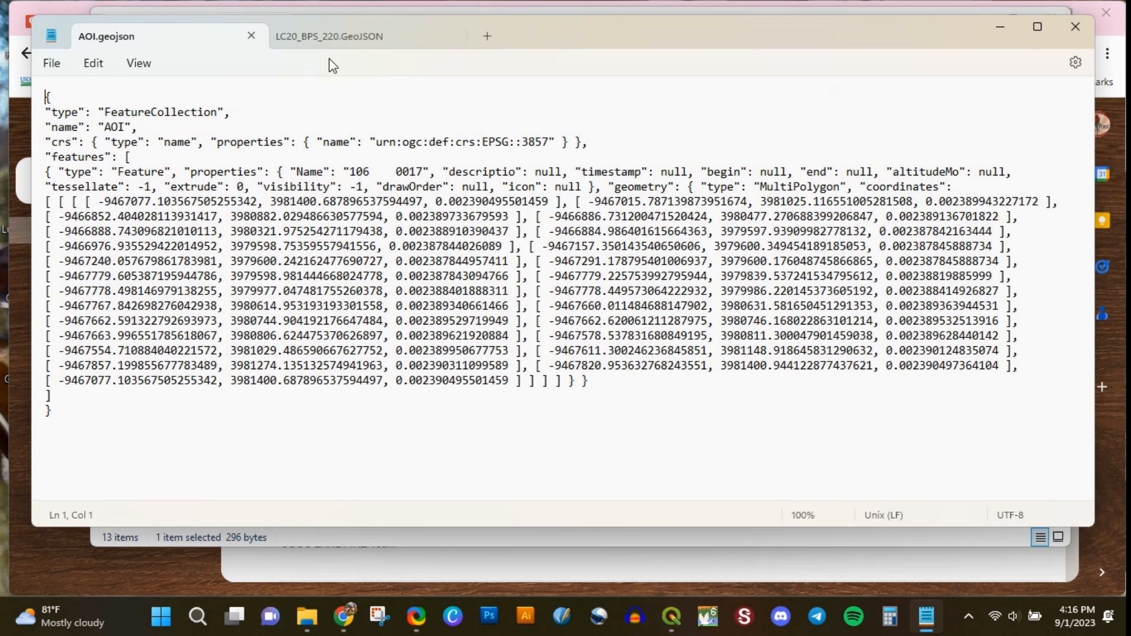
click(342, 40)
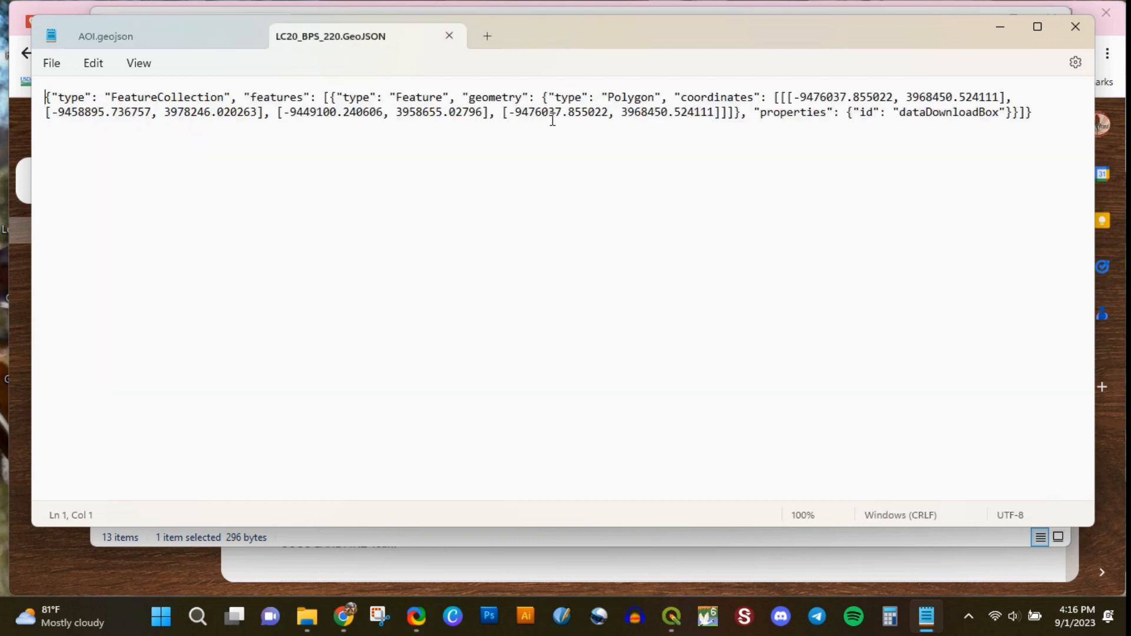
click(147, 36)
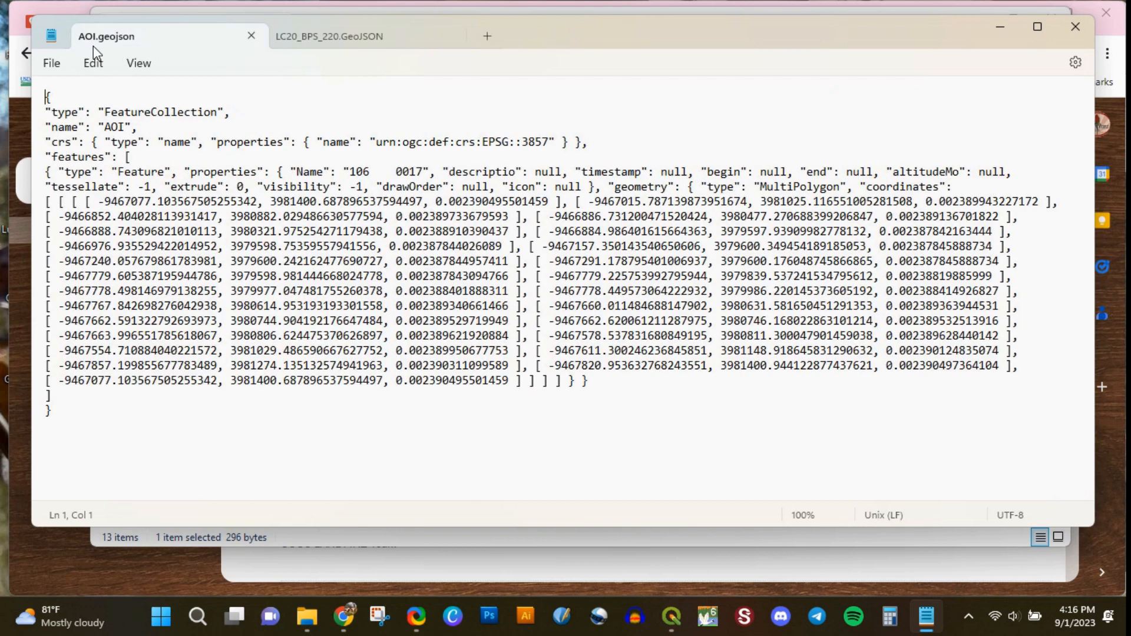
Remove the space after every opening square bracket in AOI.geojson by replacing all "[ " with "[".
click(95, 65)
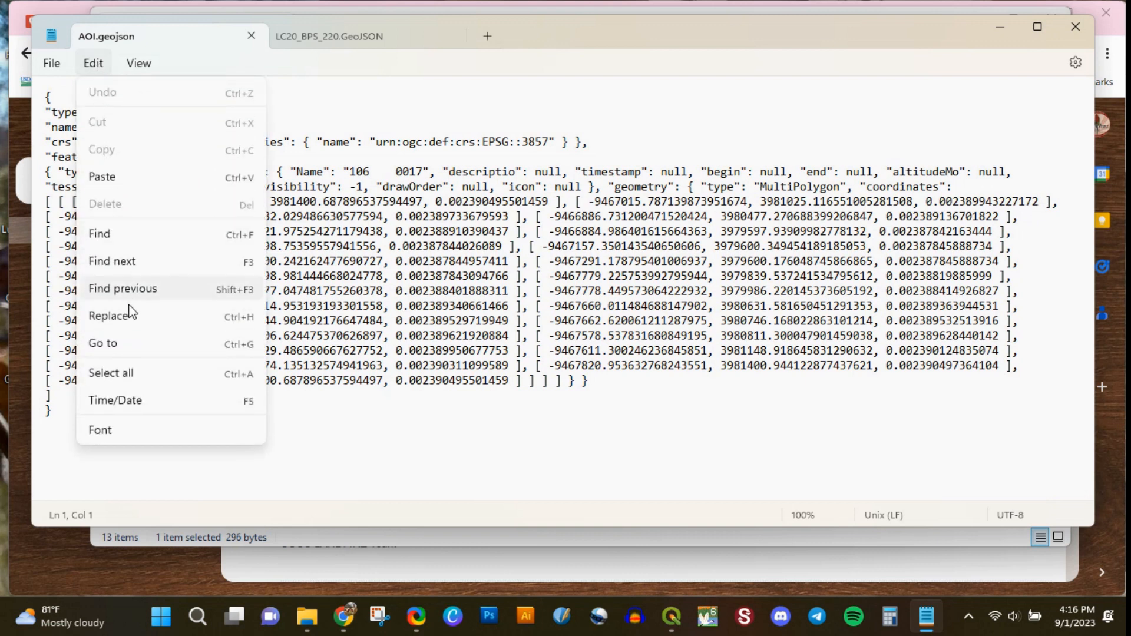
click(108, 316)
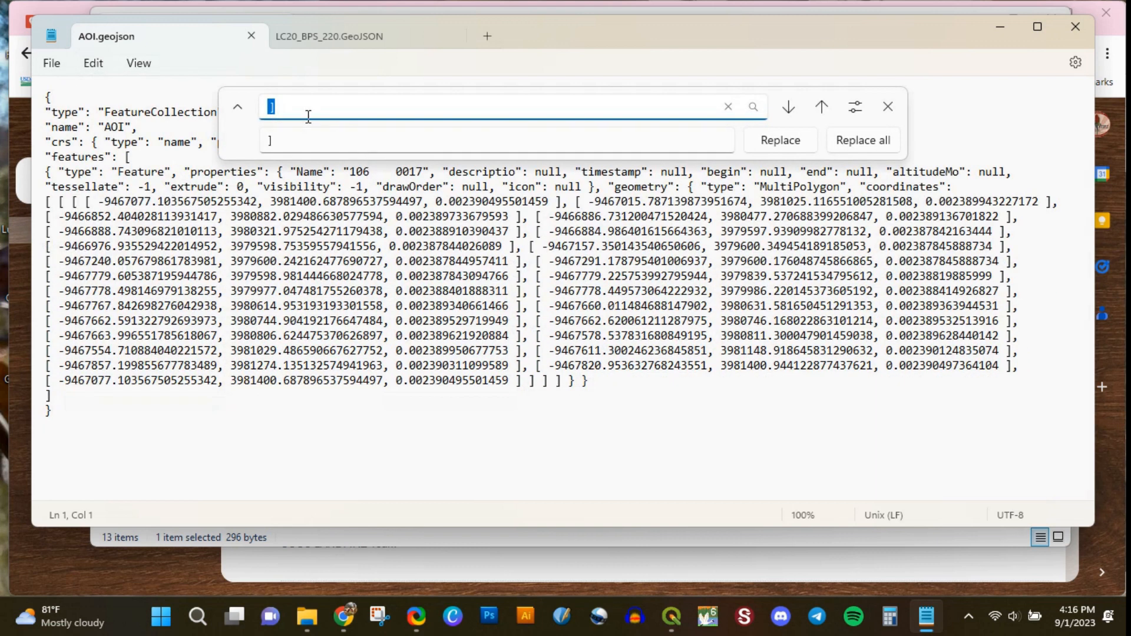
key(BackSpace)
text([)
click(292, 139)
key(BackSpace)
text([)
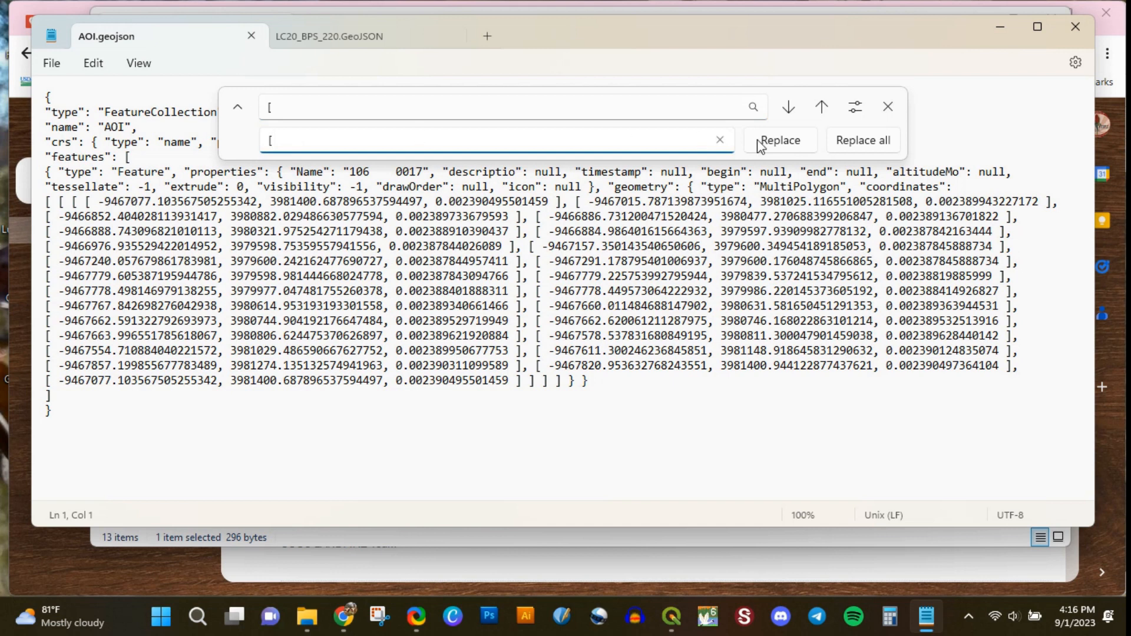
click(864, 140)
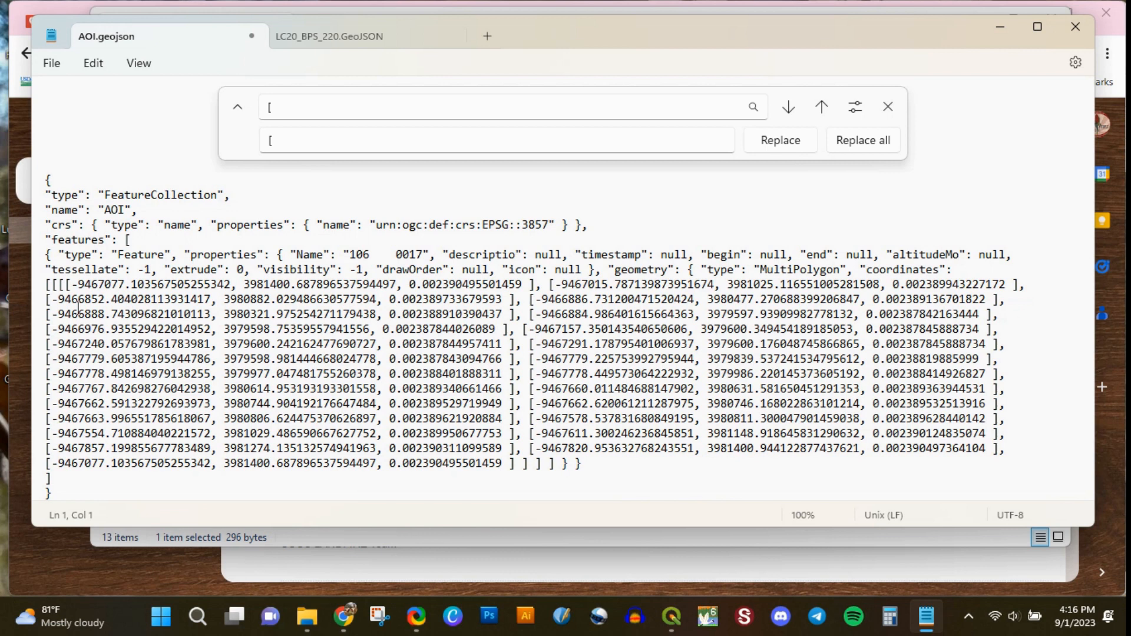
Remove the space before every closing square bracket in AOI.geojson by replacing all " ]" with "]".
click(301, 107)
double_click(301, 107)
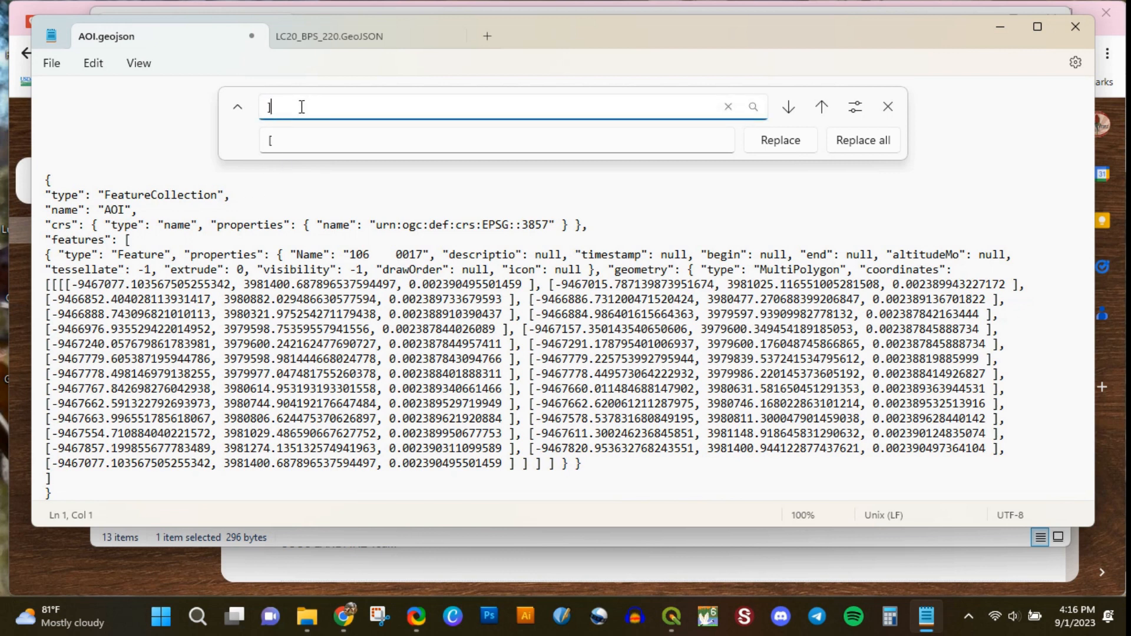
key(BackSpace)
click(301, 142)
key(BackSpace)
text(])
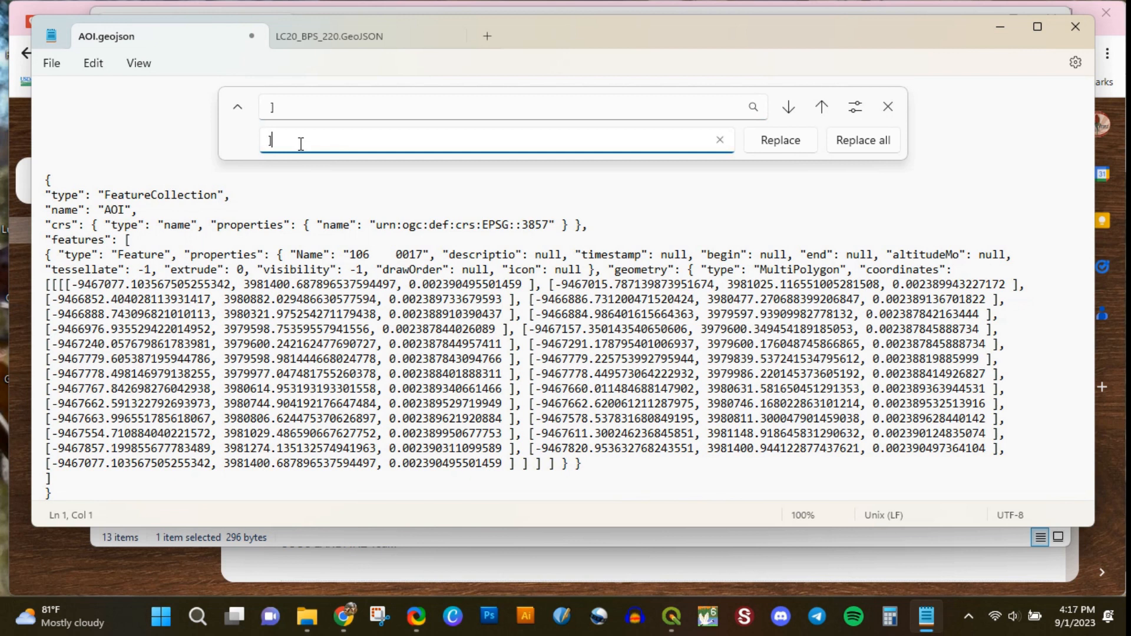
click(800, 144)
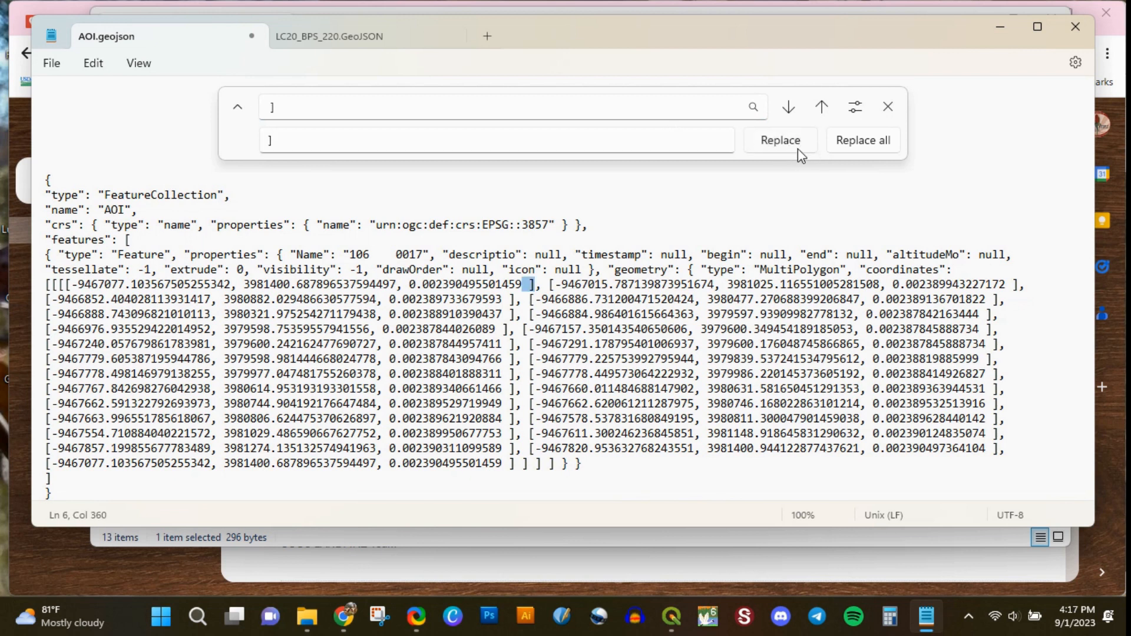
click(864, 140)
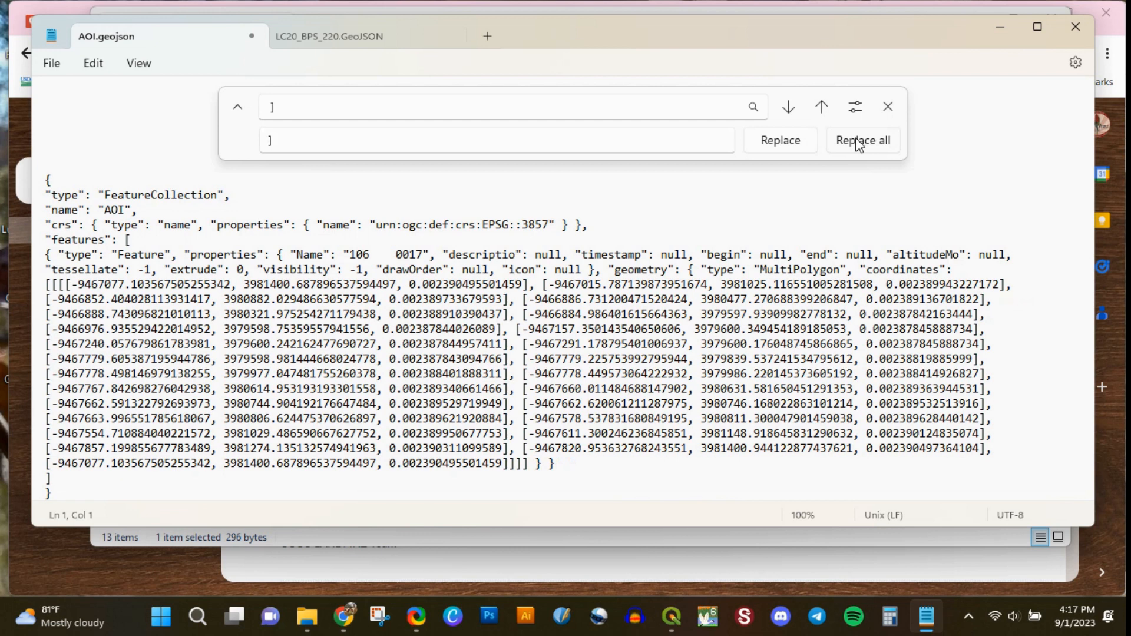
Replace the sample coordinate pairs in LC20_BPS_220.GeoJSON with all the coordinates copied from AOI.geojson.
click(887, 109)
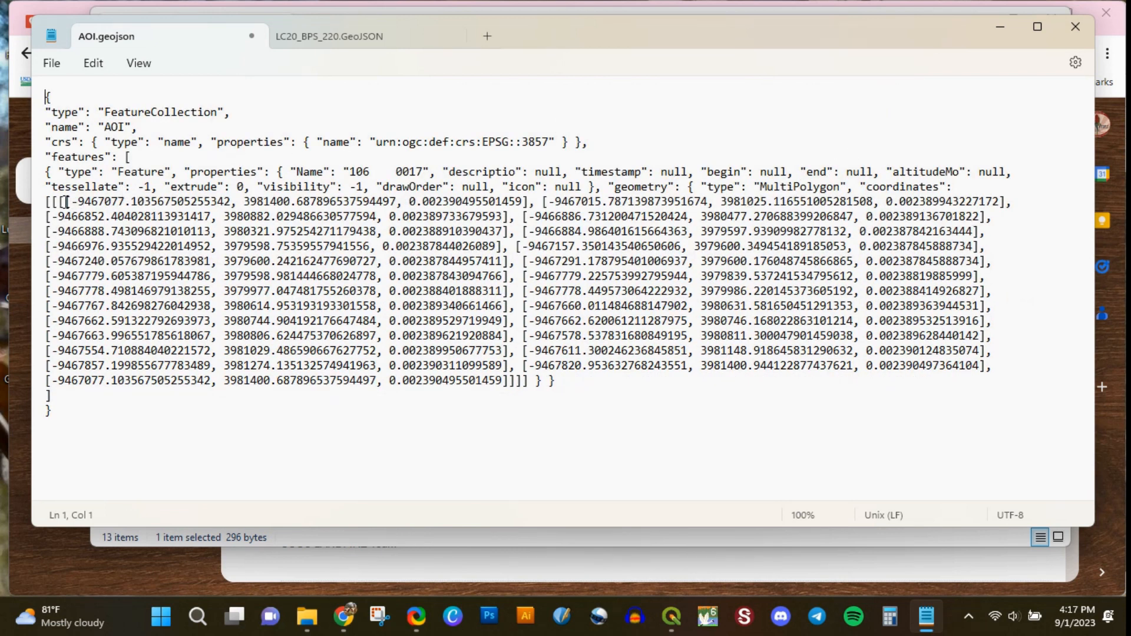
drag(66, 201, 513, 383)
key(ctrl+c)
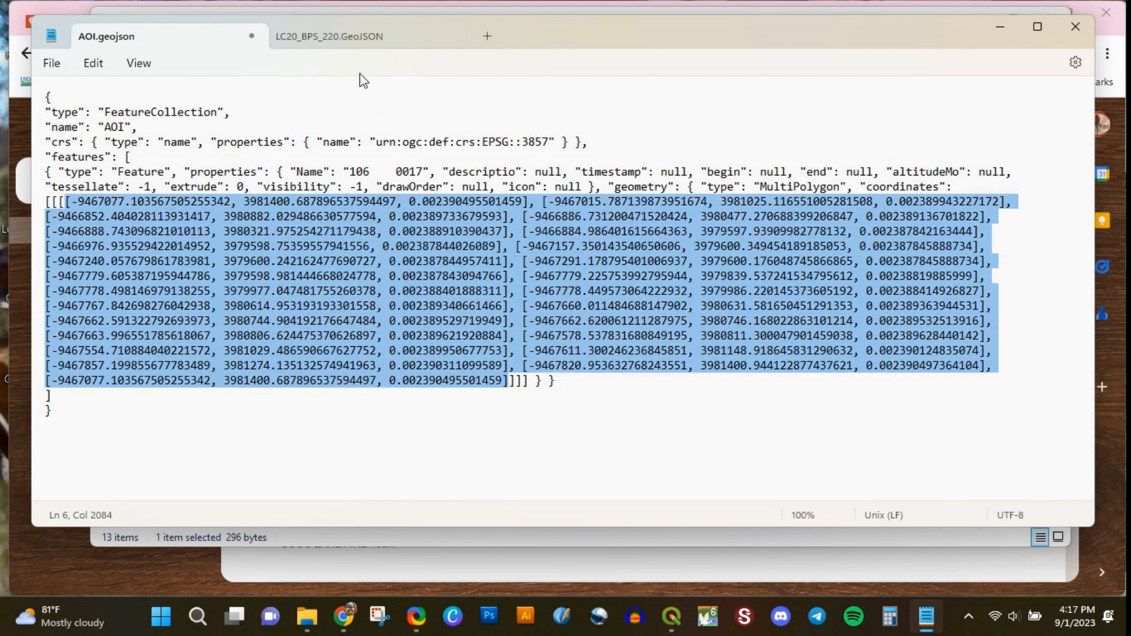
click(353, 37)
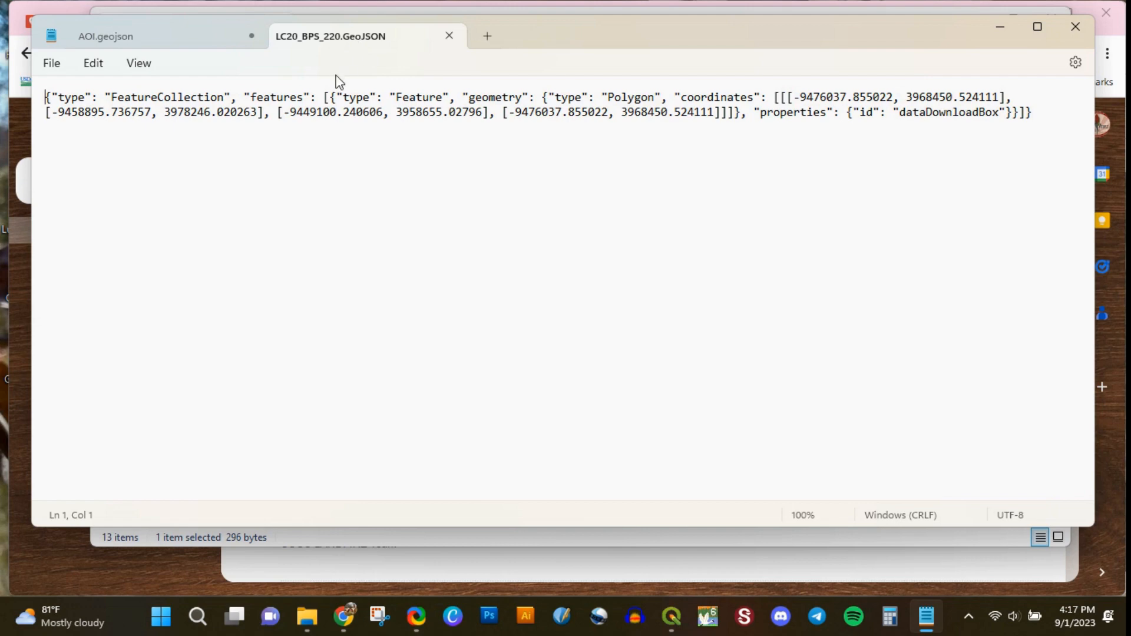
drag(789, 96, 723, 123)
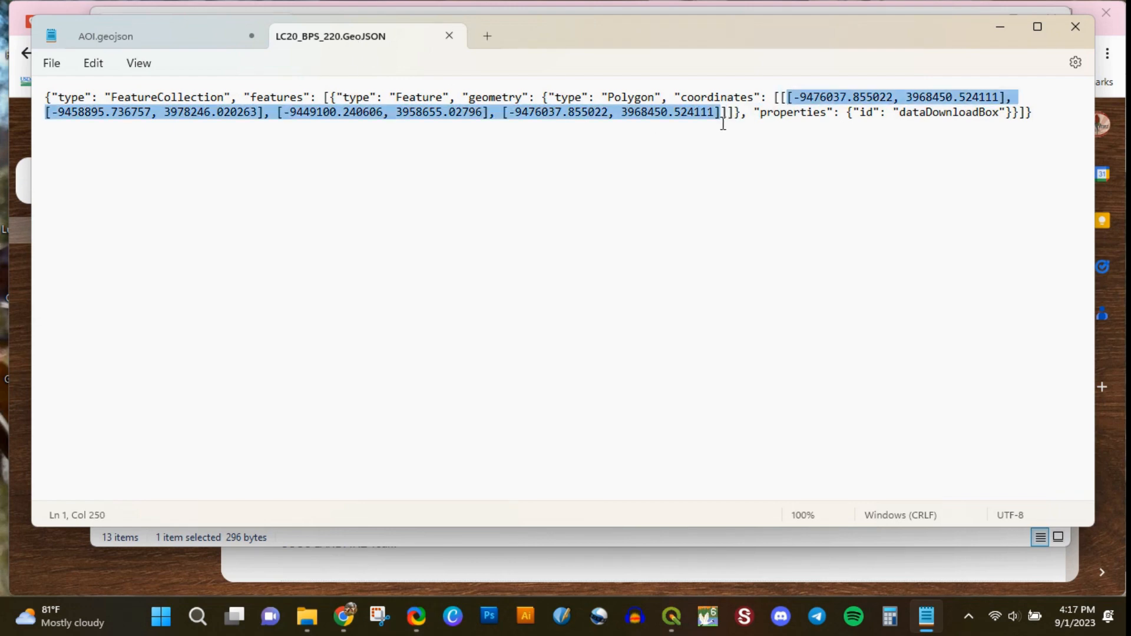
key(ctrl+v)
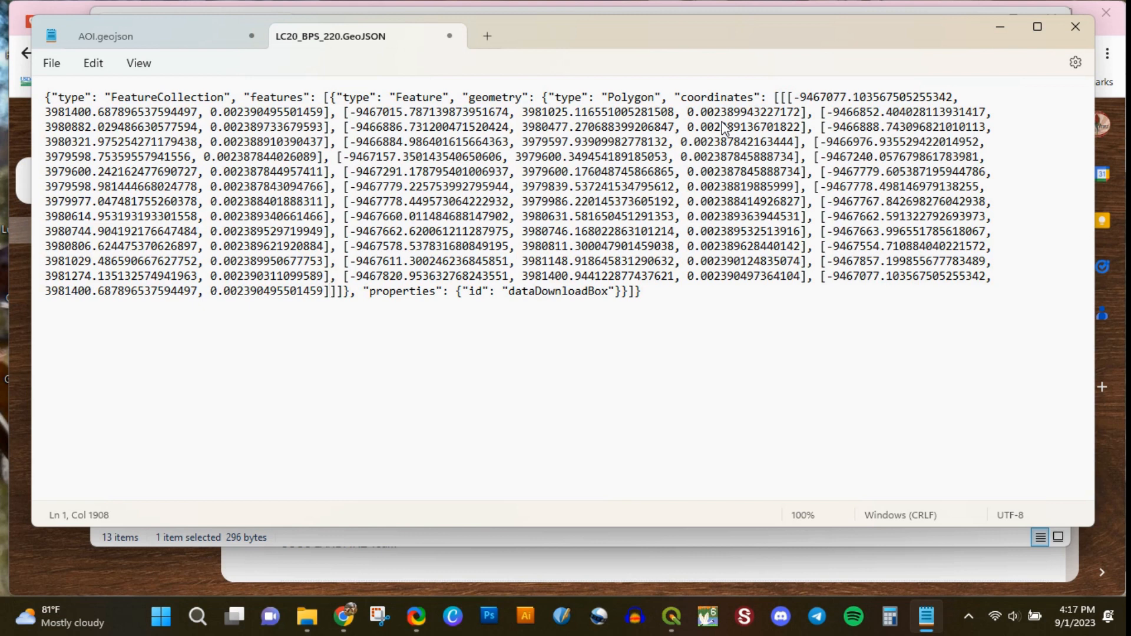
Overwrite the entire contents of AOI.geojson with the full text of the edited LC20_BPS_220.GeoJSON and save AOI.geojson.
key(ctrl+a)
key(ctrl+c)
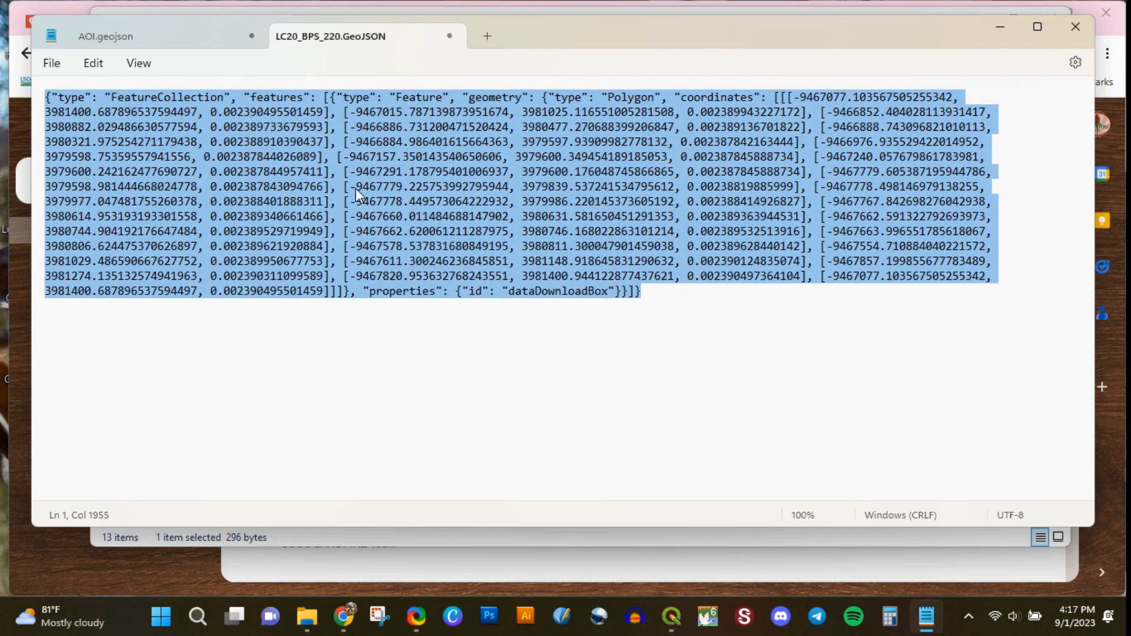
click(220, 34)
key(ctrl+a)
key(ctrl+v)
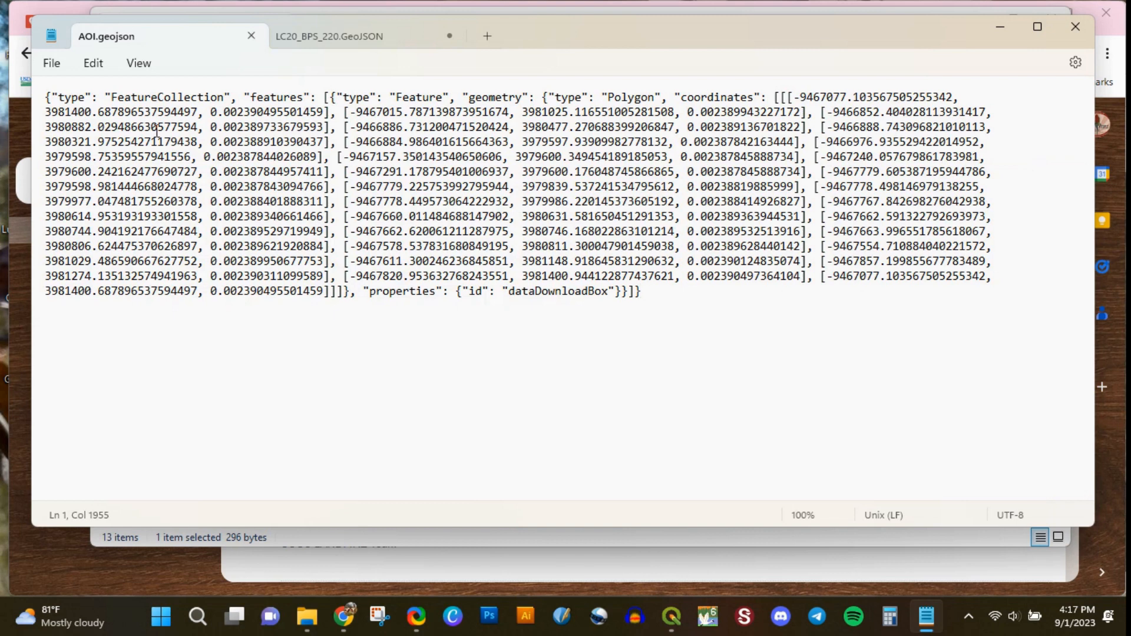
In the LANDFIRE viewer in Chrome, set the Data Download Tool's method to GeoJSON and paste in the reformatted AOI text.
key(ctrl+a)
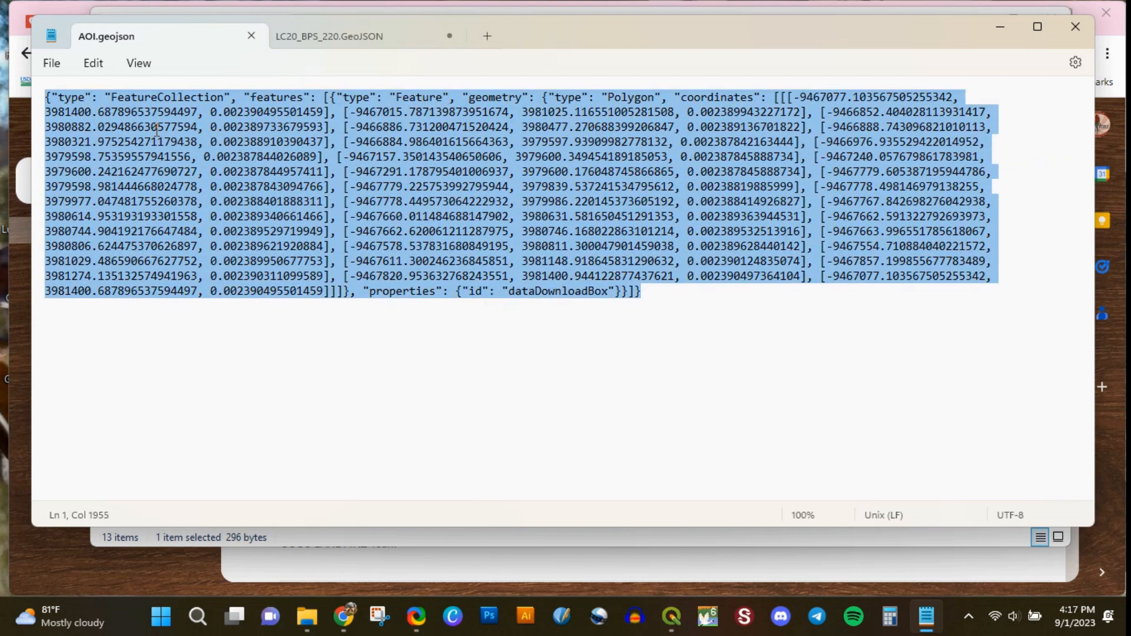
click(344, 616)
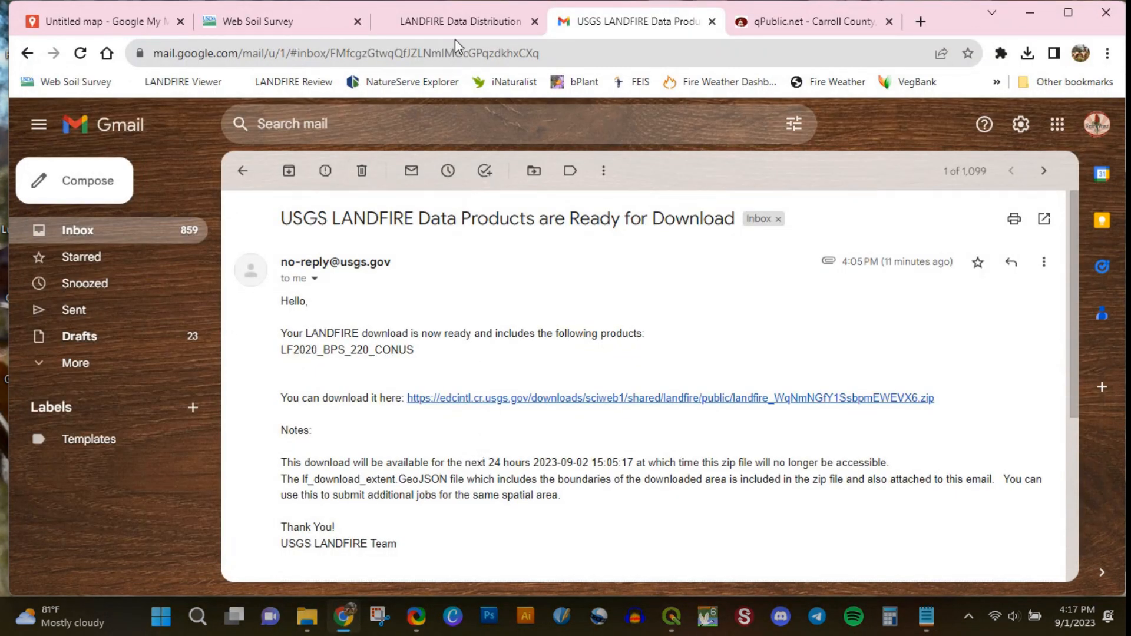
click(458, 24)
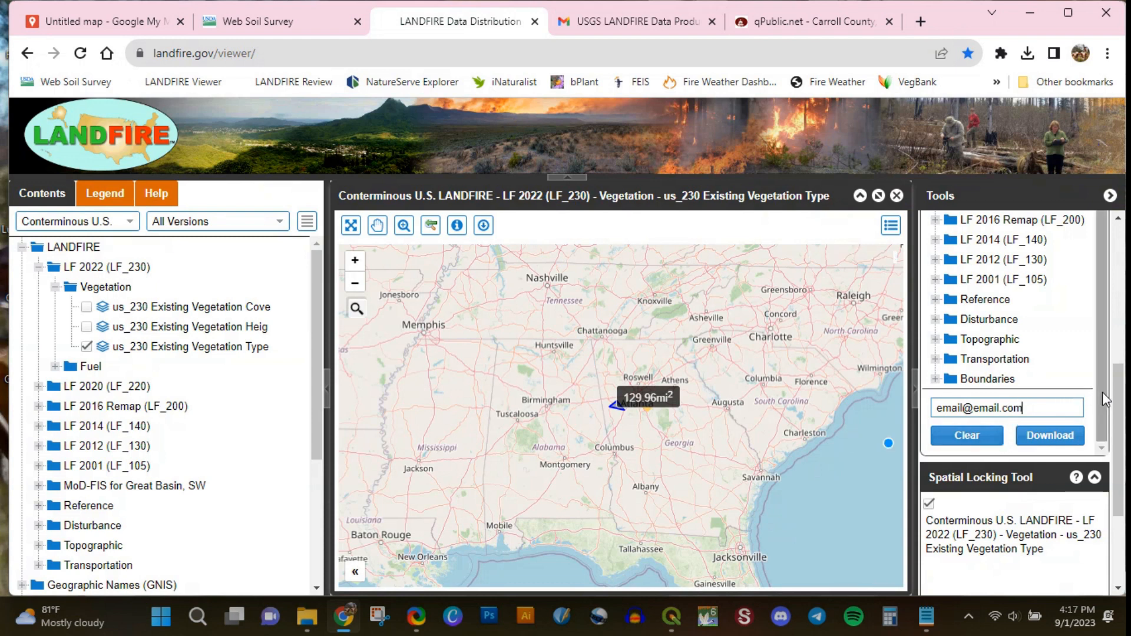
scroll(1101, 391, up, 10)
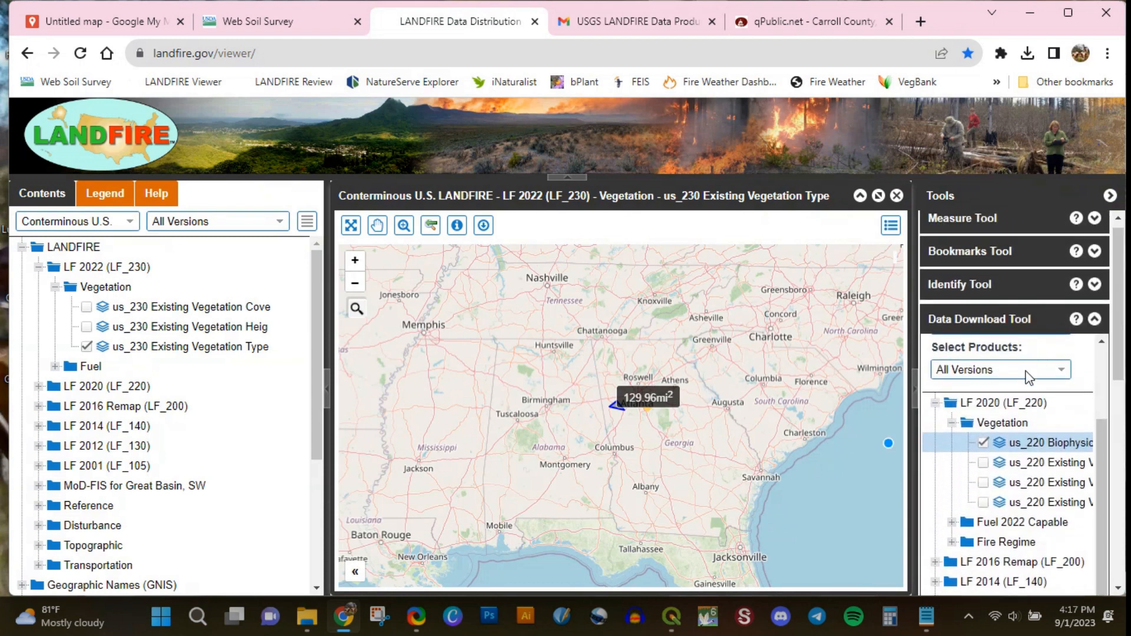
click(1028, 377)
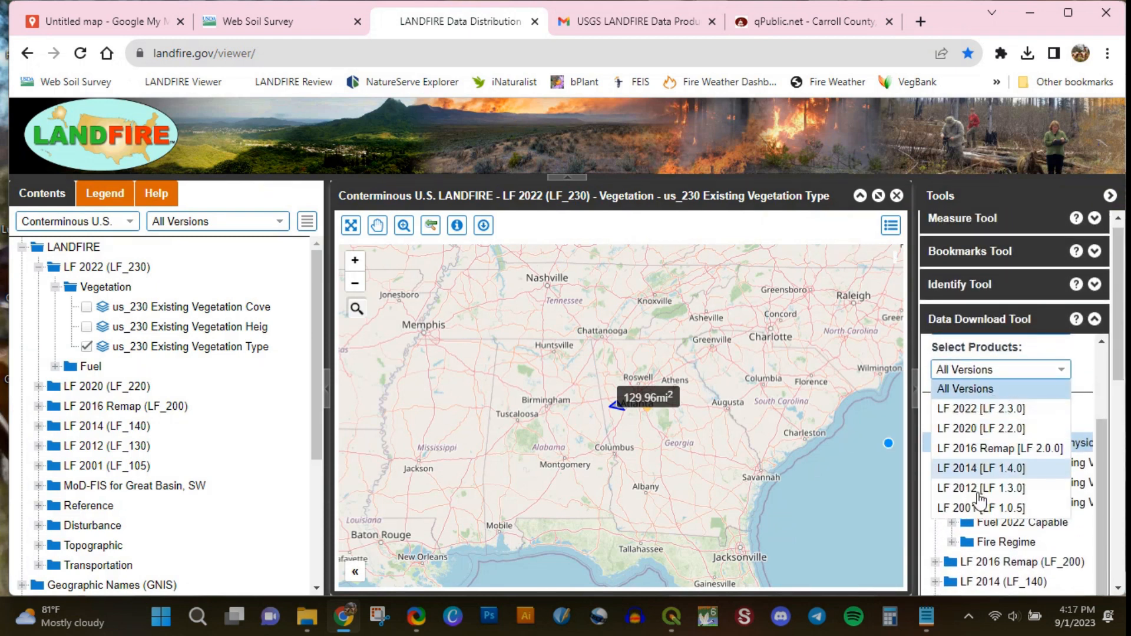
click(1097, 425)
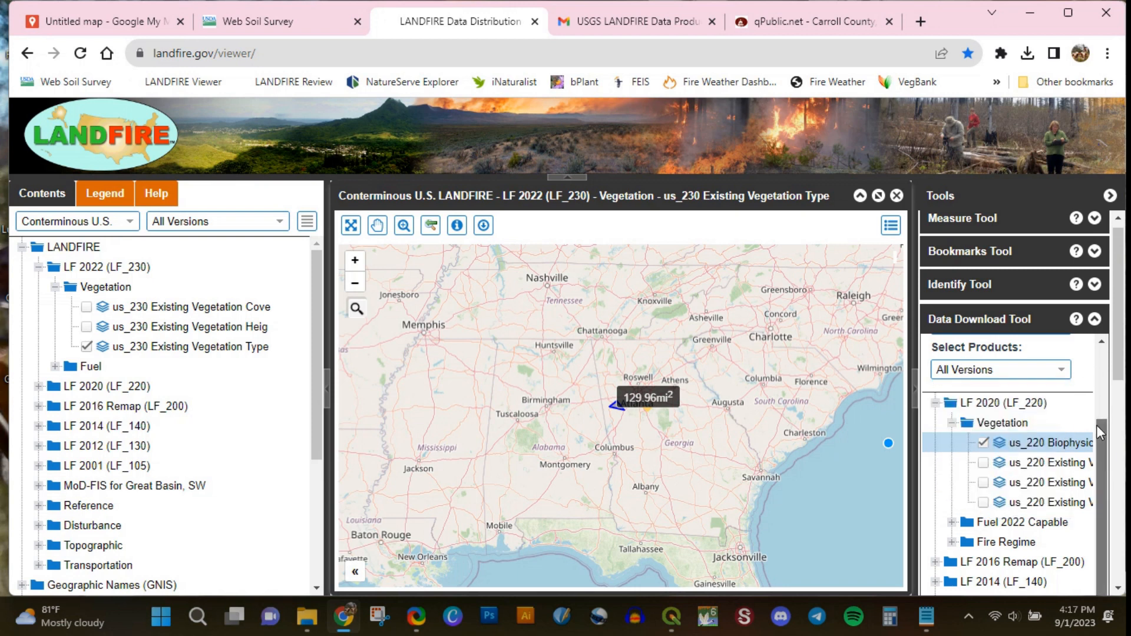
drag(1097, 425, 1100, 375)
click(1001, 361)
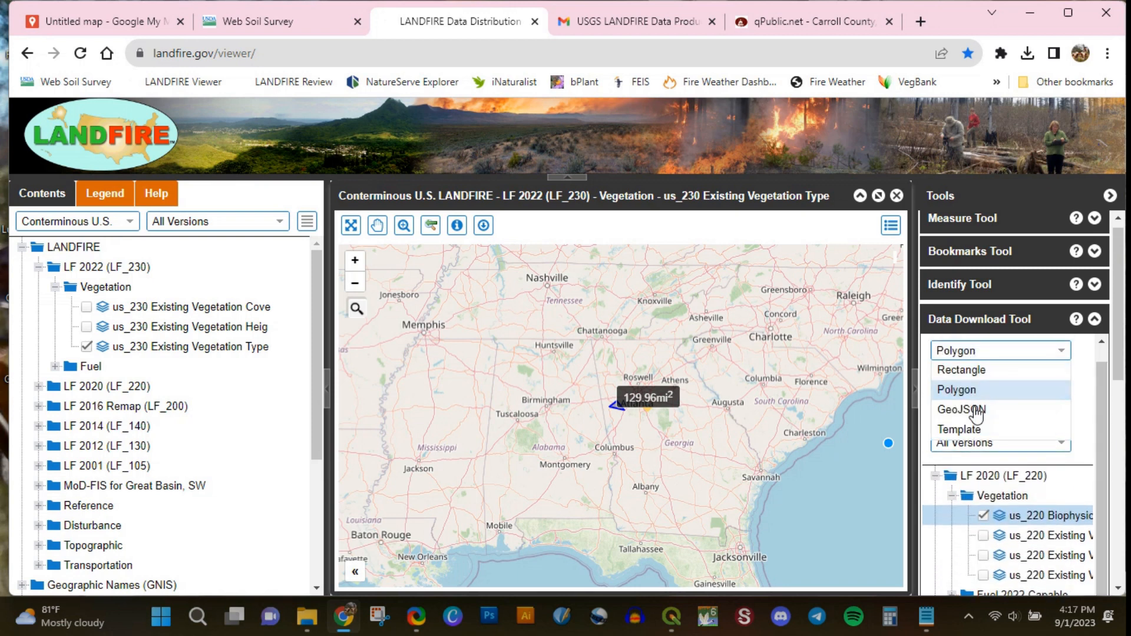
click(976, 411)
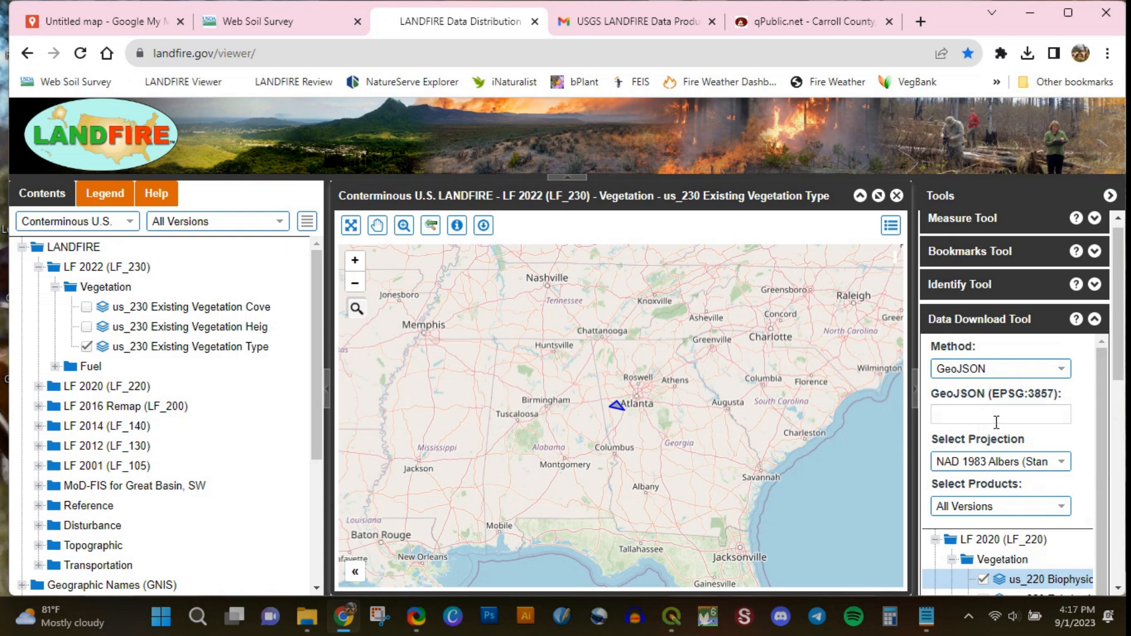
click(996, 420)
key(ctrl+v)
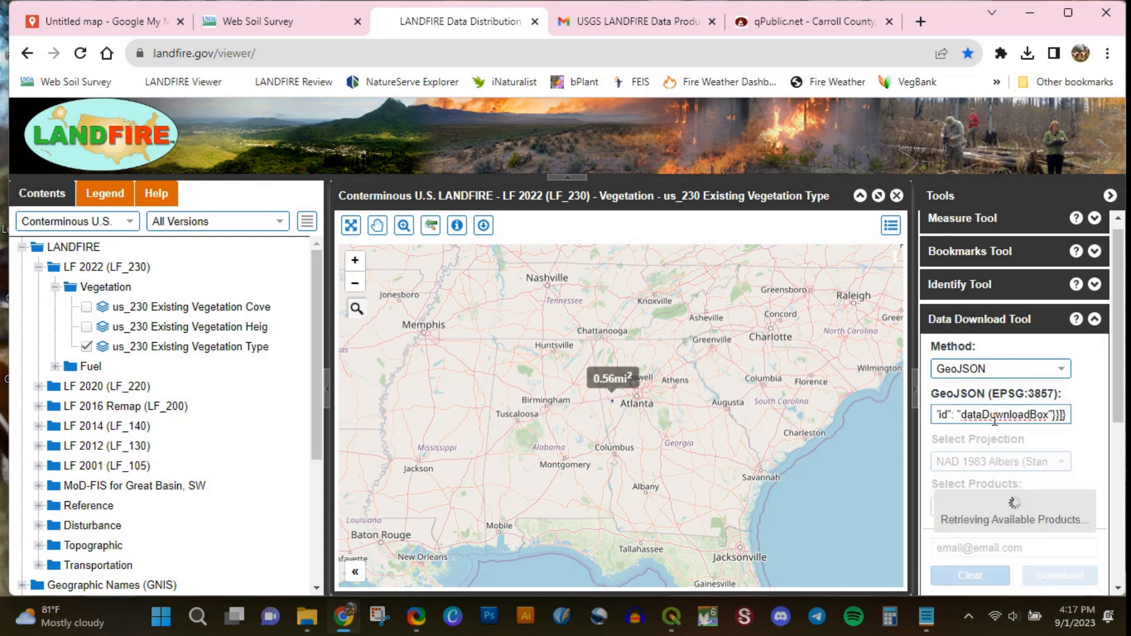
Examine the shape and location of the AOI polygon on the LANDFIRE map near Carrollton.
click(356, 261)
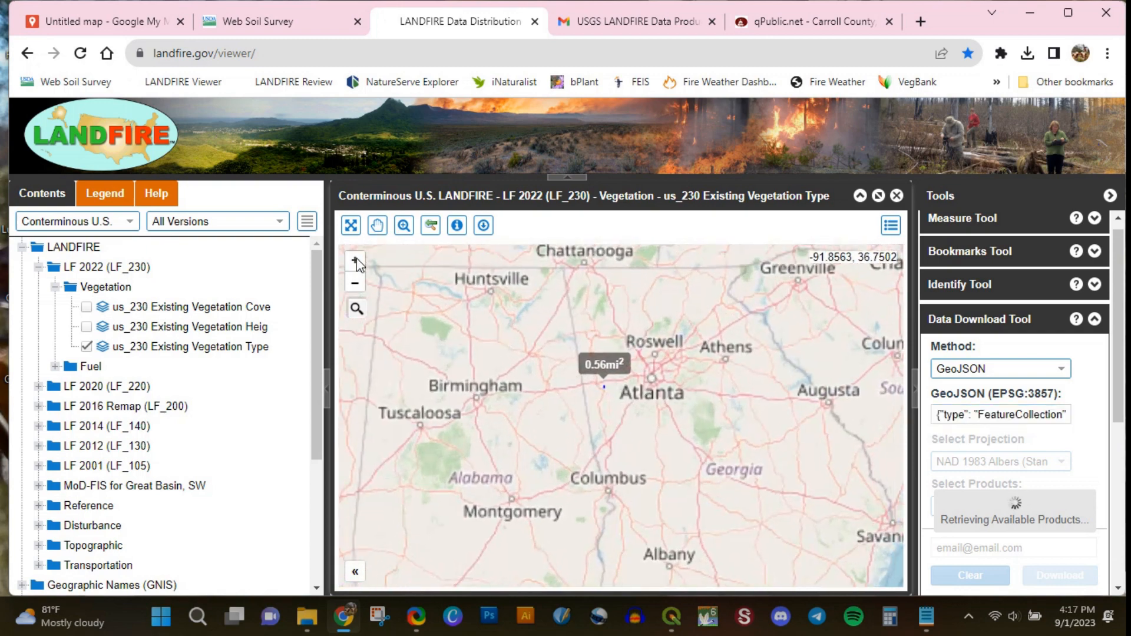
click(356, 261)
click(356, 260)
click(357, 260)
drag(479, 268, 592, 444)
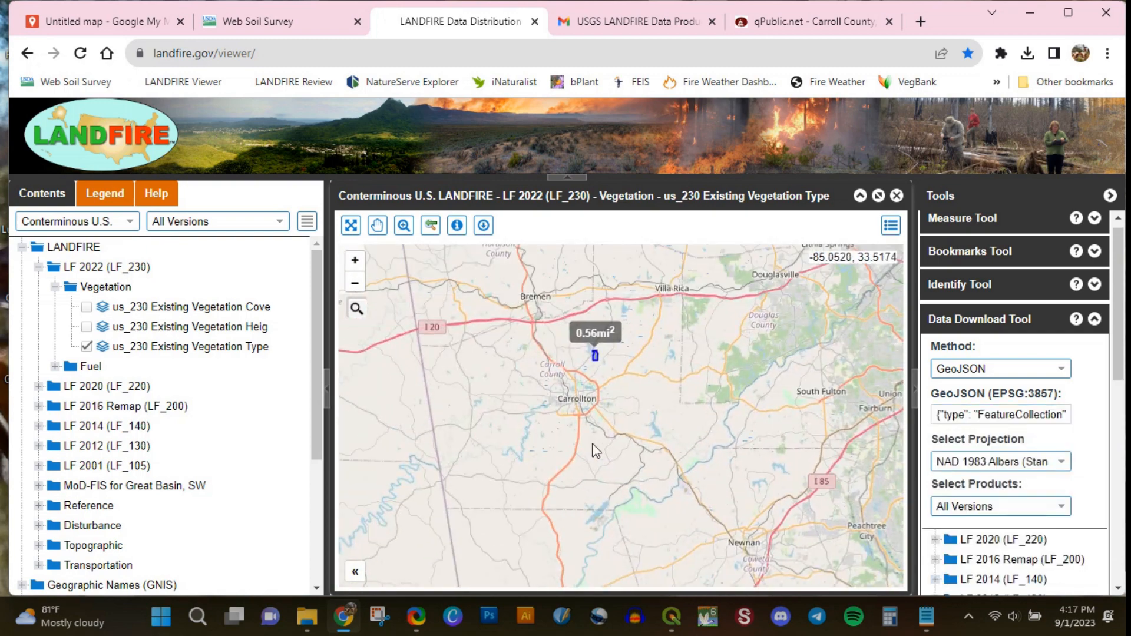
double_click(355, 261)
drag(416, 274, 569, 457)
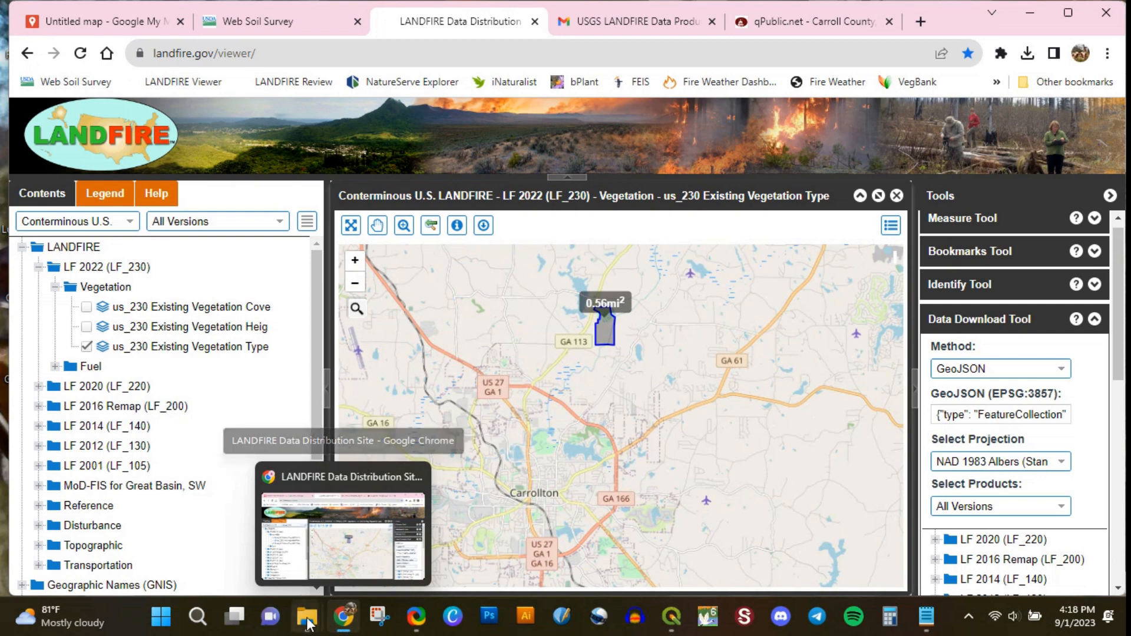
mouse_move(307, 622)
click(396, 480)
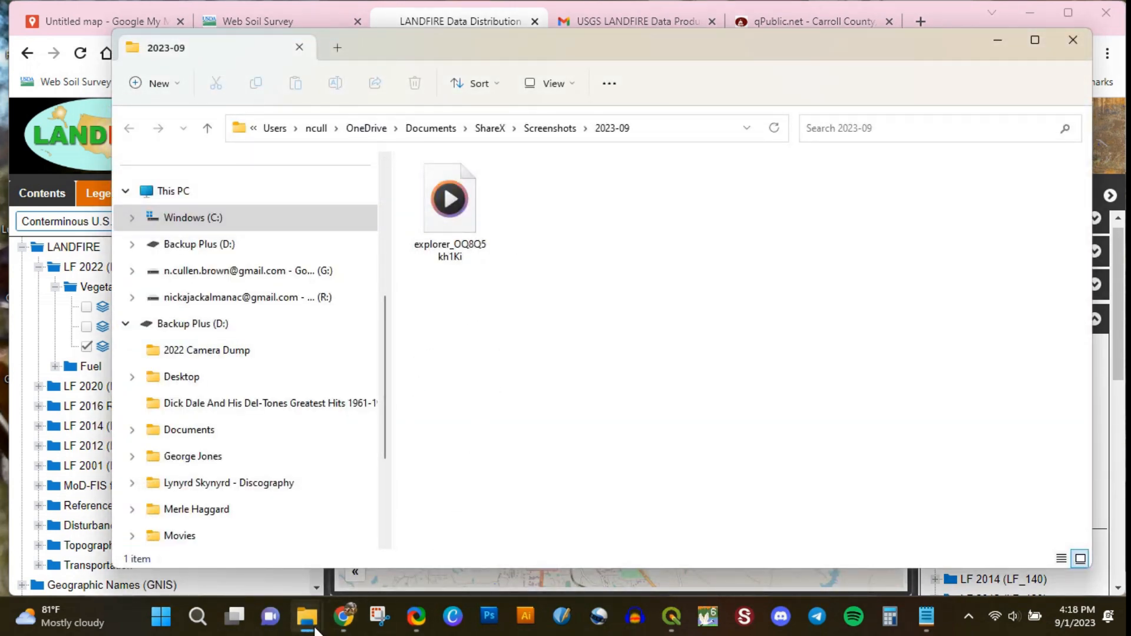
click(345, 631)
drag(665, 381, 681, 444)
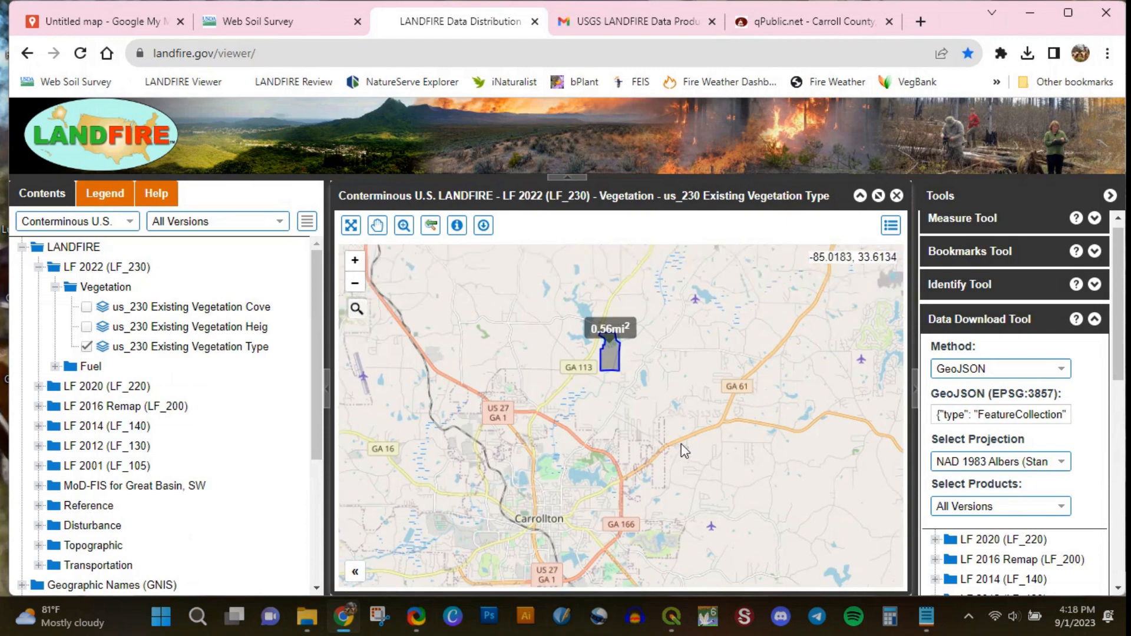
Switch to Notepad, close AOI.geojson, and close LC20_BPS_220.GeoJSON without saving its changes.
click(926, 616)
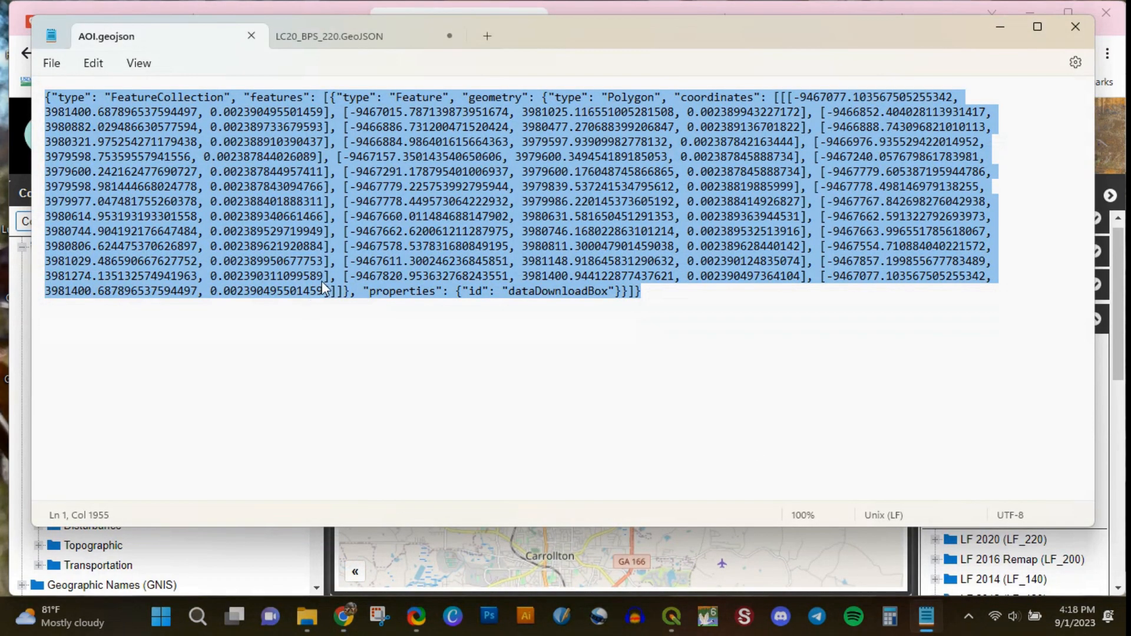
click(251, 36)
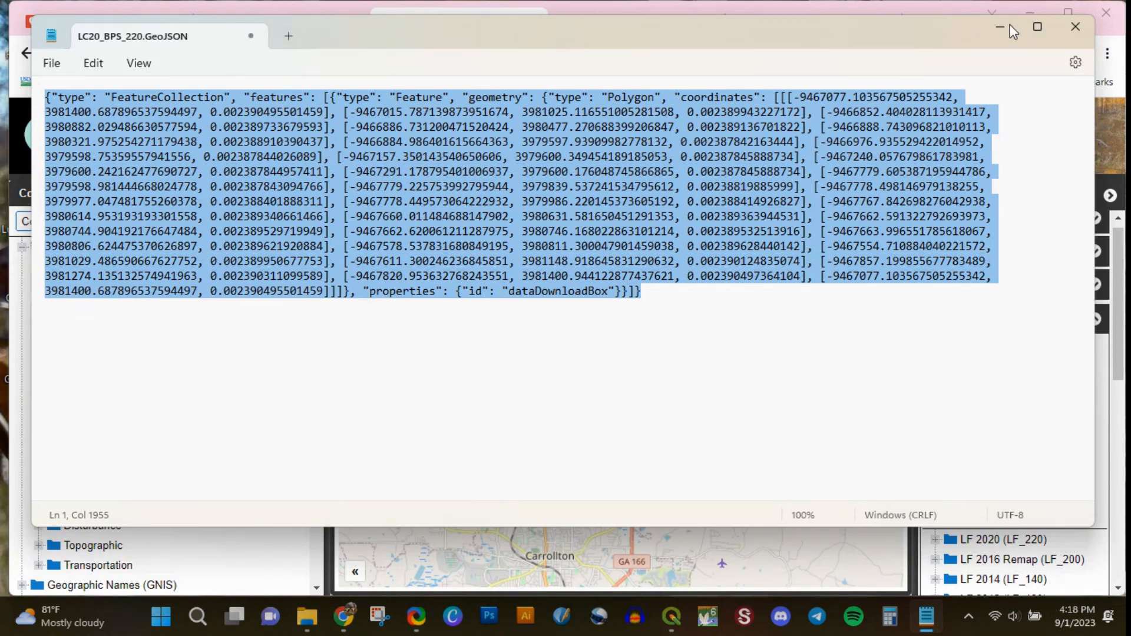
click(1075, 30)
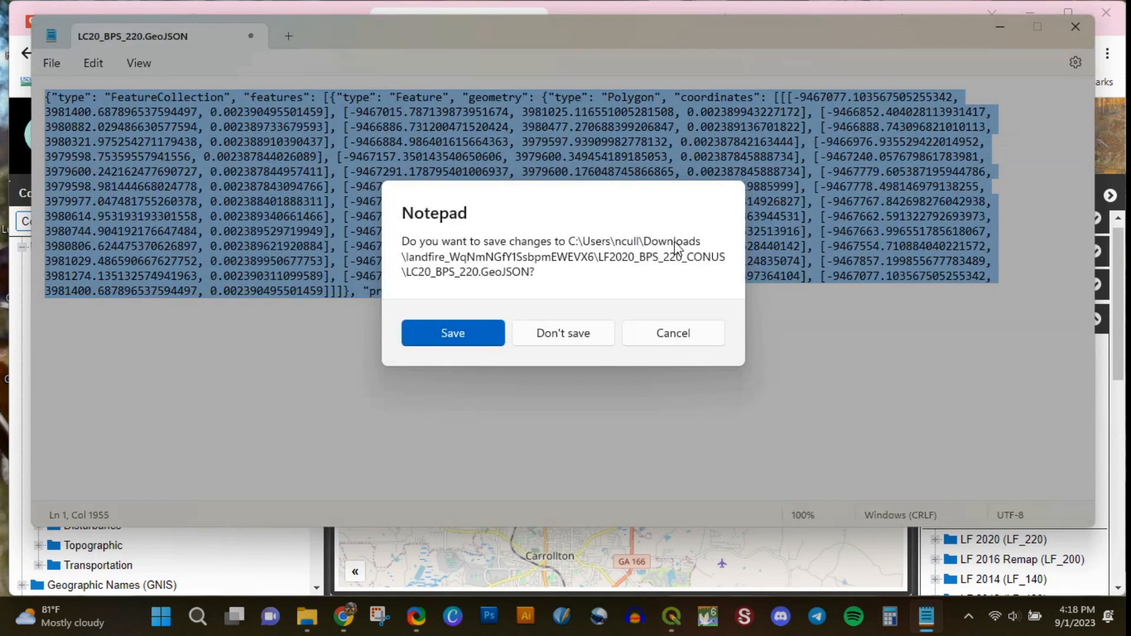
click(580, 335)
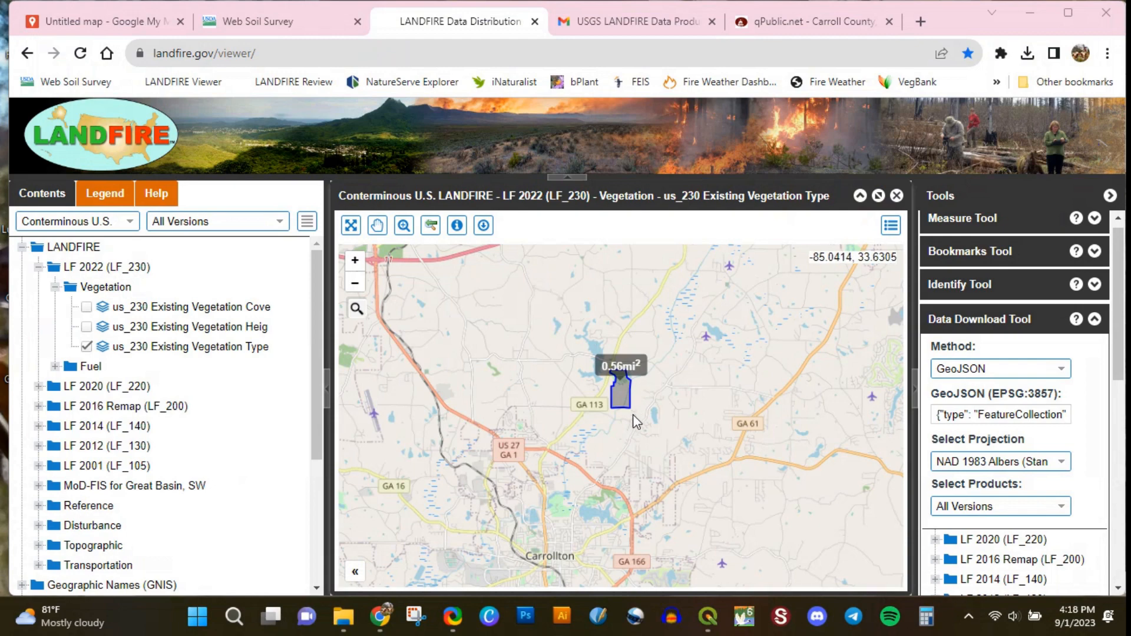